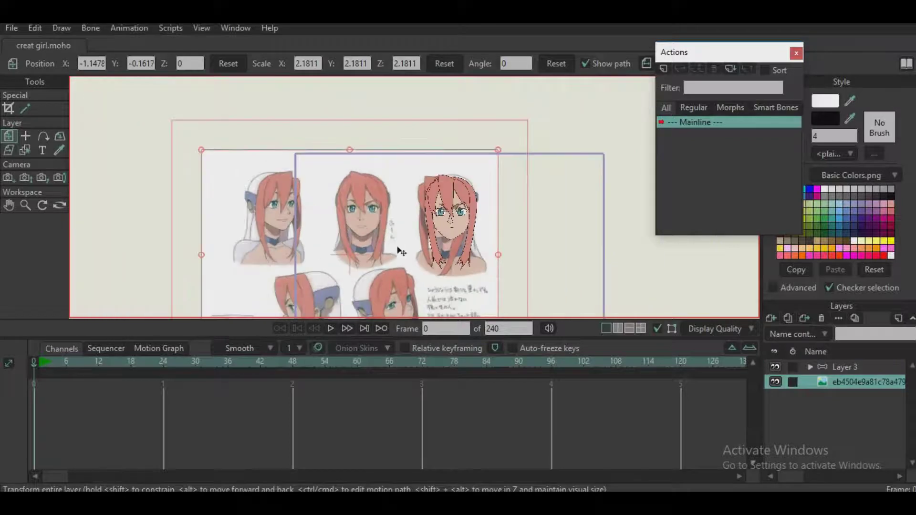
- Try mirroring the reference image horizontally and moving it so its outermost head sits beneath the rigged head
scroll(382, 229, "up", 2)
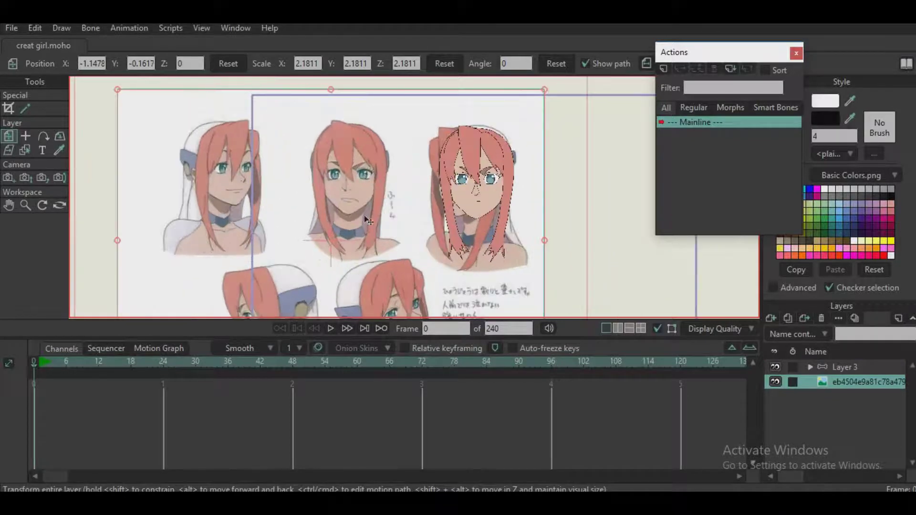
left_click_drag(365, 216, 346, 183)
mouse_move(395, 223)
left_mouse_down()
mouse_move(343, 224)
mouse_move(396, 229)
left_mouse_up()
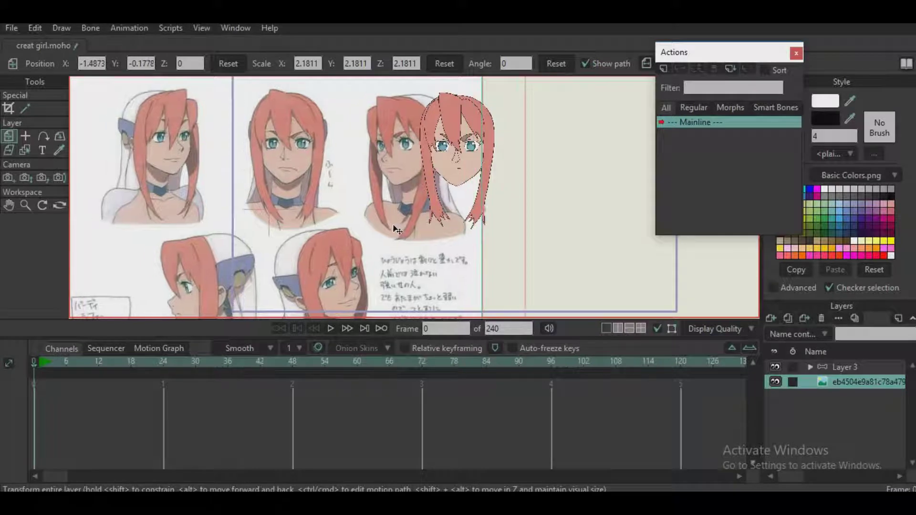
left_click(644, 63)
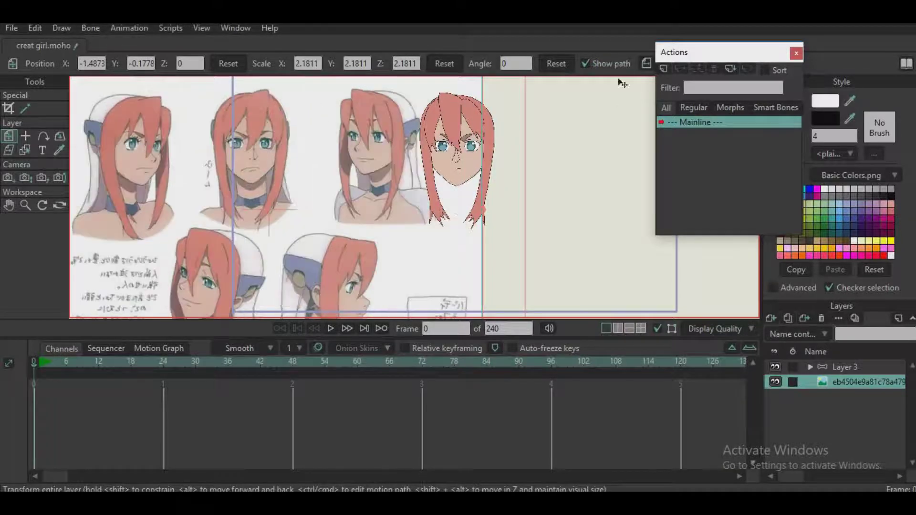
left_click_drag(302, 196, 524, 190)
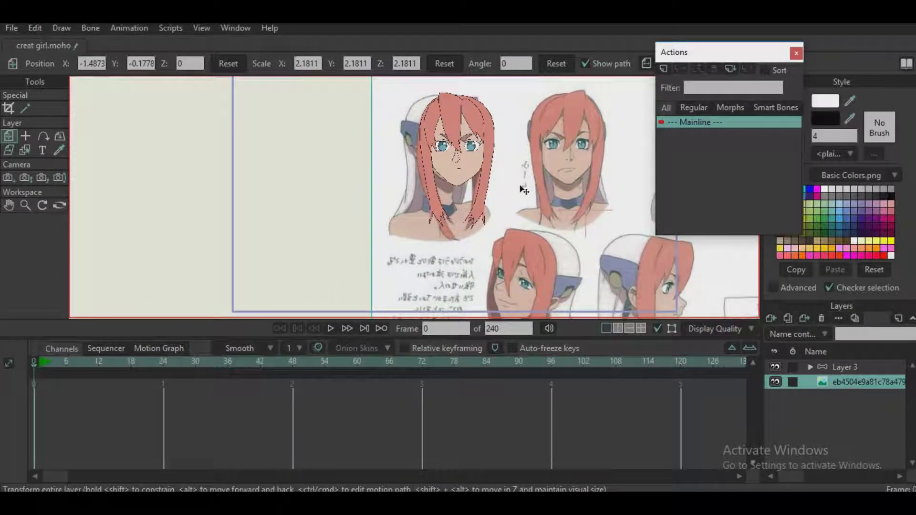
- Expand the Layer 3 bone group, show its Layer 3 and Layer 8 sublayers, and hide the reference image
left_click(806, 367)
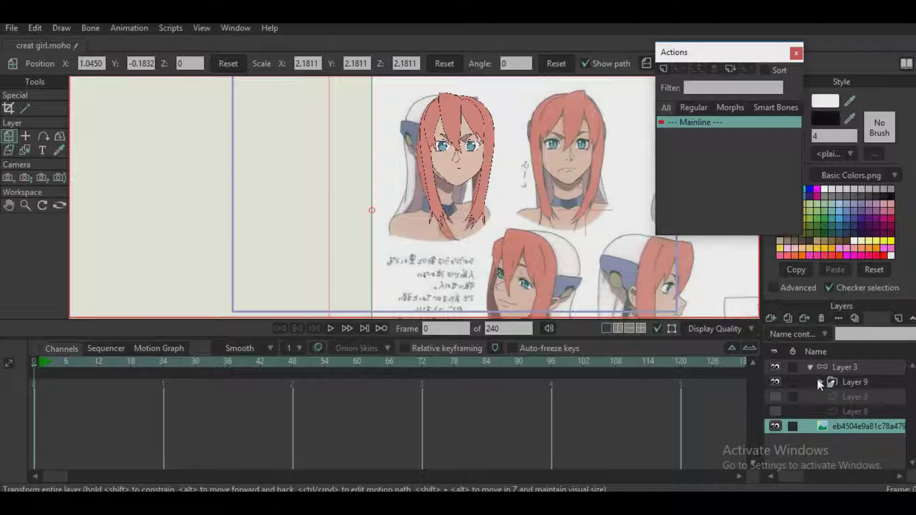
left_click(828, 371)
left_click(775, 397)
left_click(775, 411)
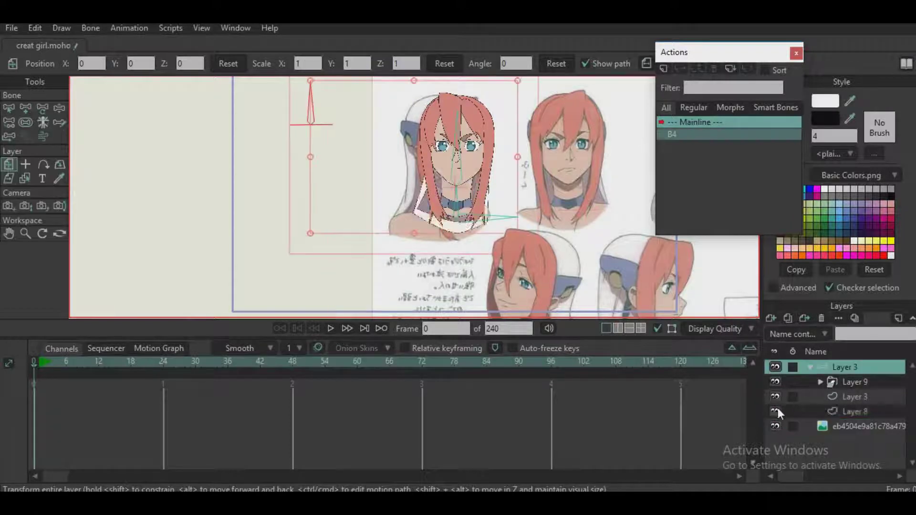
left_click(775, 426)
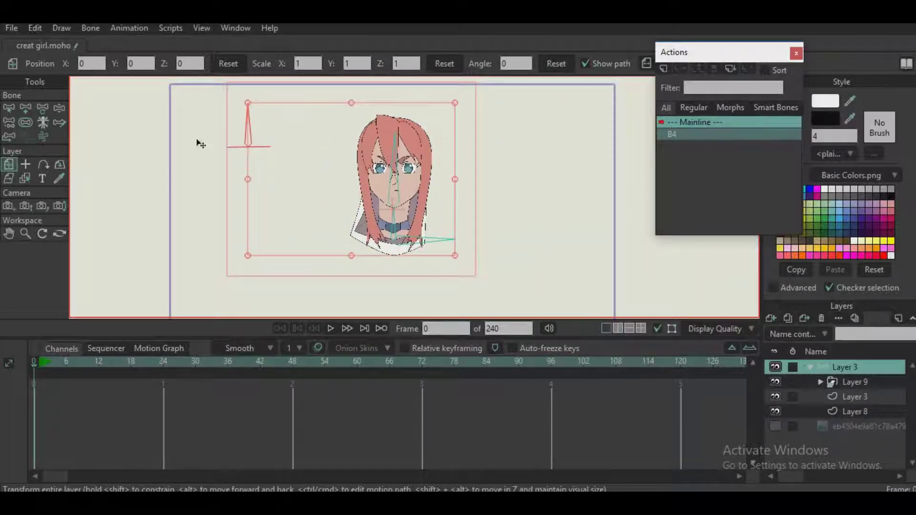
- Test-rotate the B4 control bone beside the head and undo the rotation
left_click(56, 109)
mouse_move(253, 131)
left_mouse_down()
mouse_move(233, 129)
mouse_move(205, 150)
mouse_move(250, 135)
left_mouse_up()
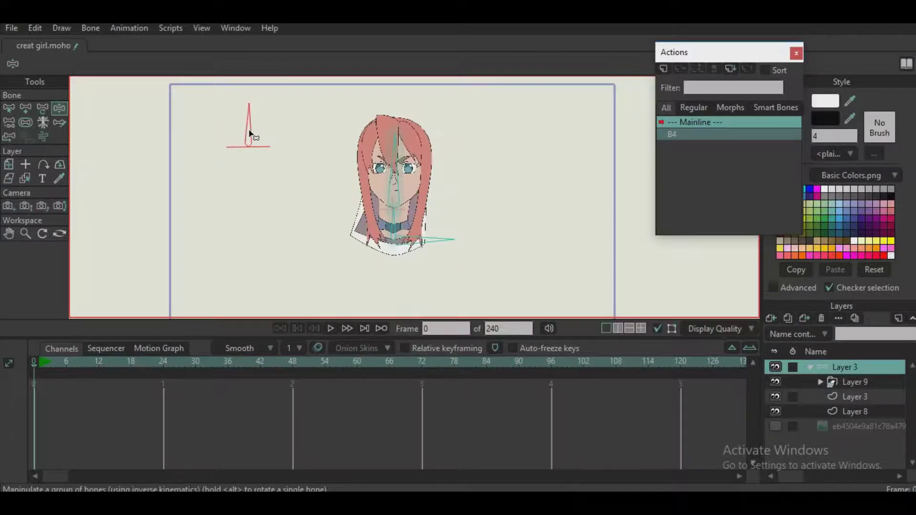
left_click(837, 426)
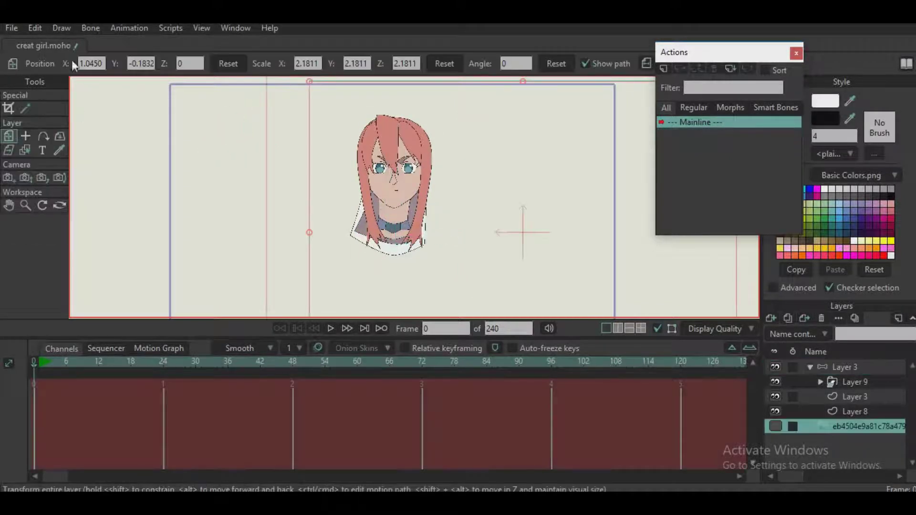
left_click(35, 27)
left_click(44, 45)
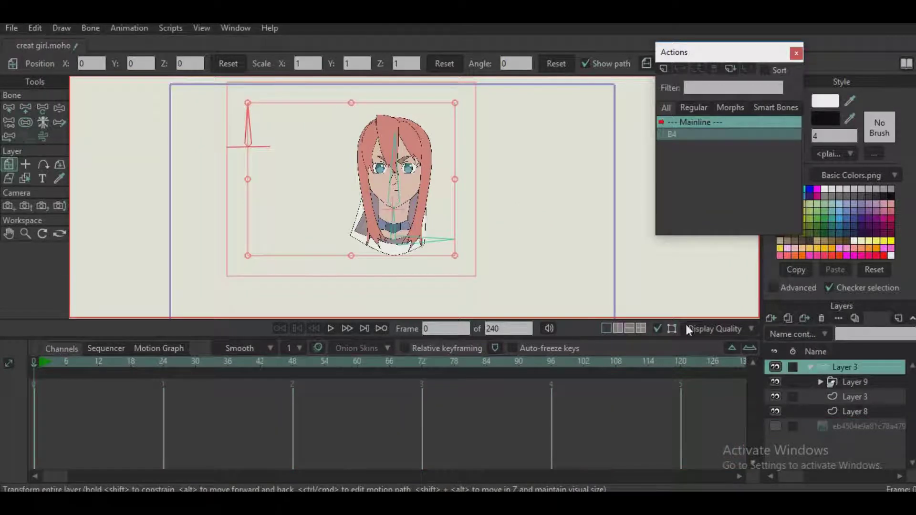
- Show the reference image again and undo its horizontal mirroring and repositioning
left_click(775, 426)
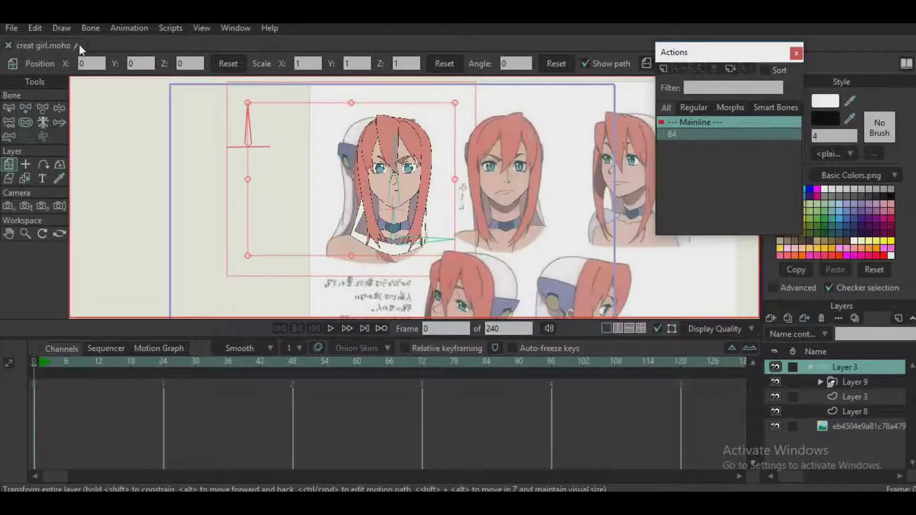
left_click(36, 27)
left_click(42, 43)
left_click(35, 29)
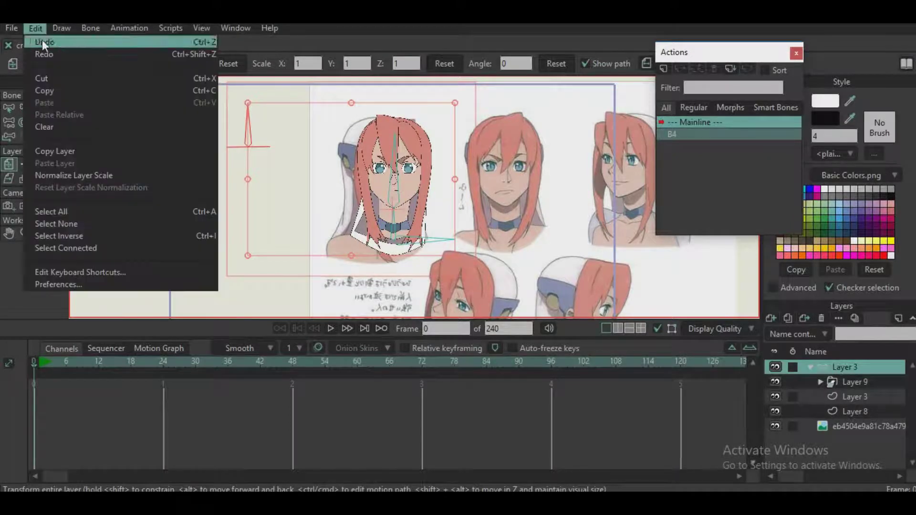
left_click(42, 39)
left_click(34, 28)
left_click(42, 41)
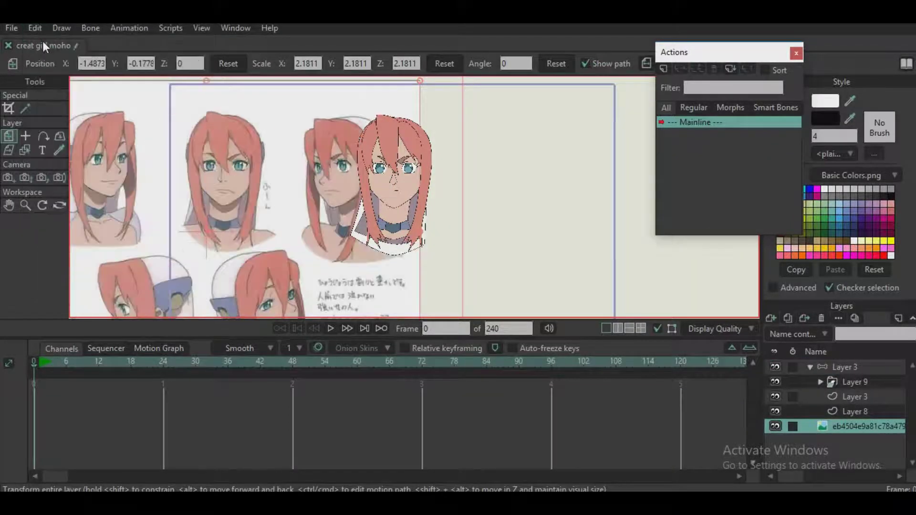
left_click(36, 29)
left_click(42, 41)
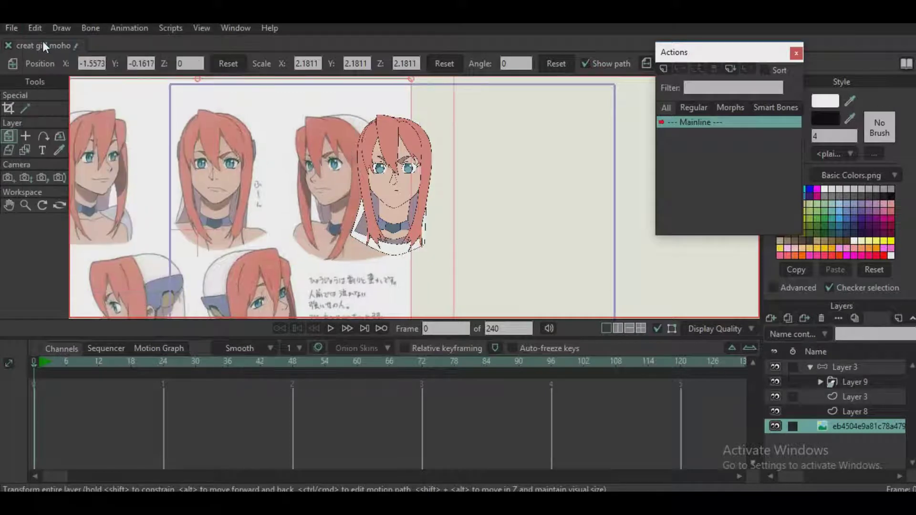
left_click(39, 27)
left_click(44, 42)
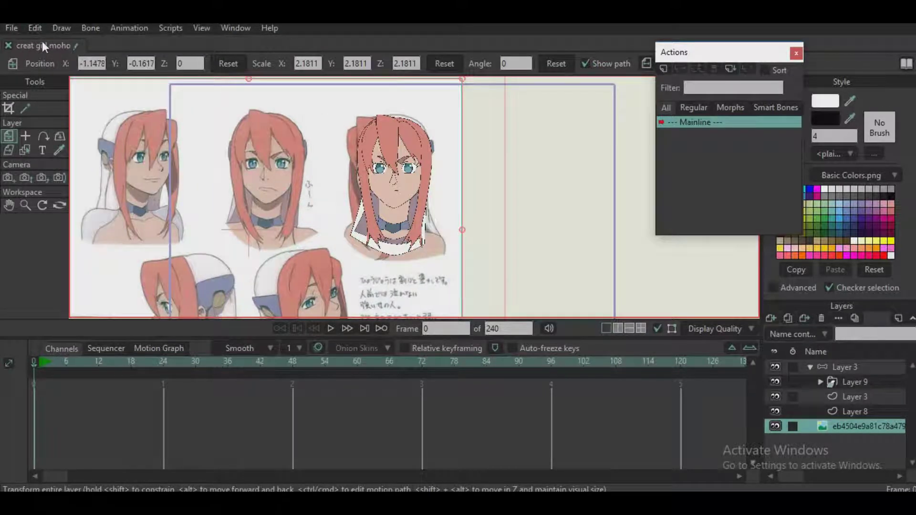
left_click(36, 29)
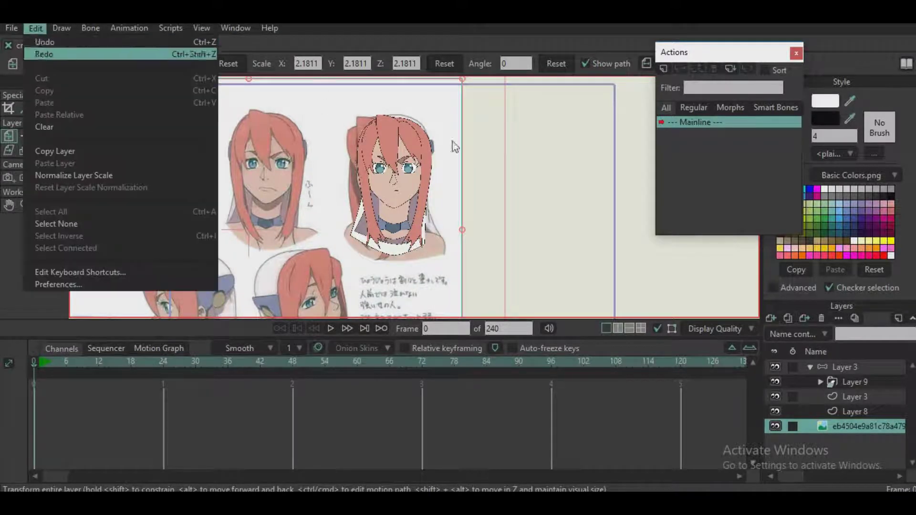
left_click(42, 41)
left_click(35, 28)
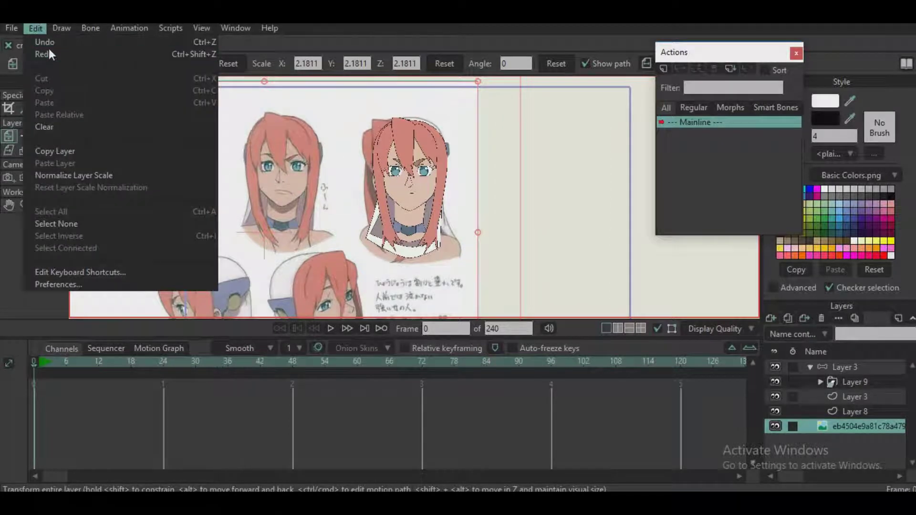
left_click(47, 43)
left_click(38, 29)
left_click(42, 40)
left_click(36, 28)
left_click(44, 40)
- Activate the B4 smart bone action for editing and go to frame 100
left_click_drag(391, 204, 462, 206)
scroll(462, 207, "down", 1)
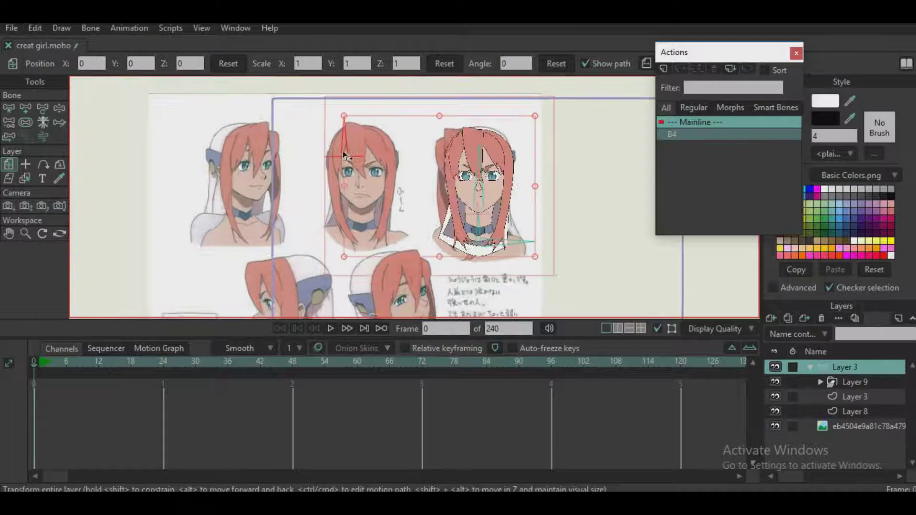
left_click(9, 109)
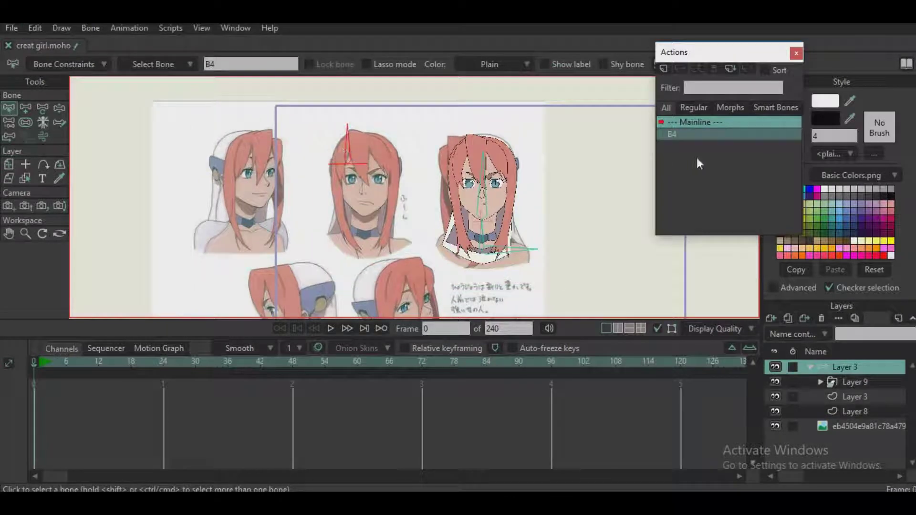
left_click(692, 133)
double_click(692, 134)
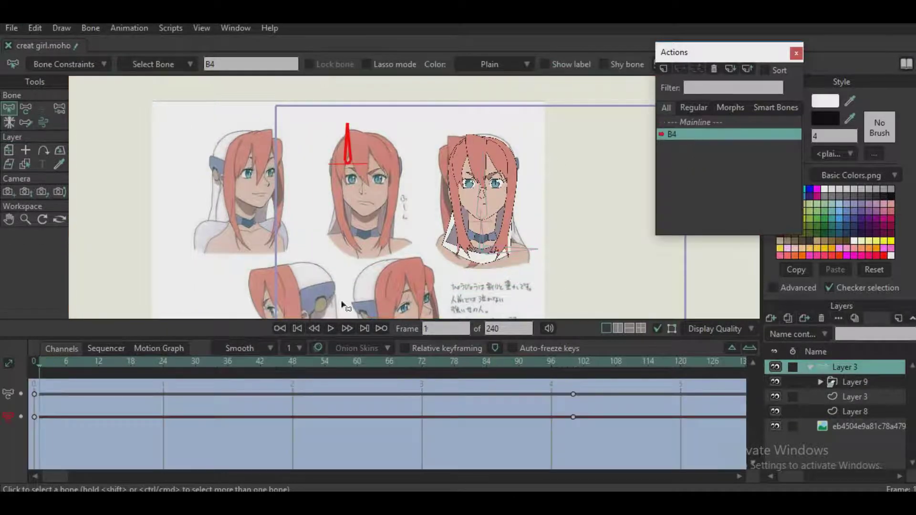
left_click(574, 365)
- Select the neck sublayer Layer 3 and hide both it and Layer 8 to expose the reference neck
left_click(853, 396)
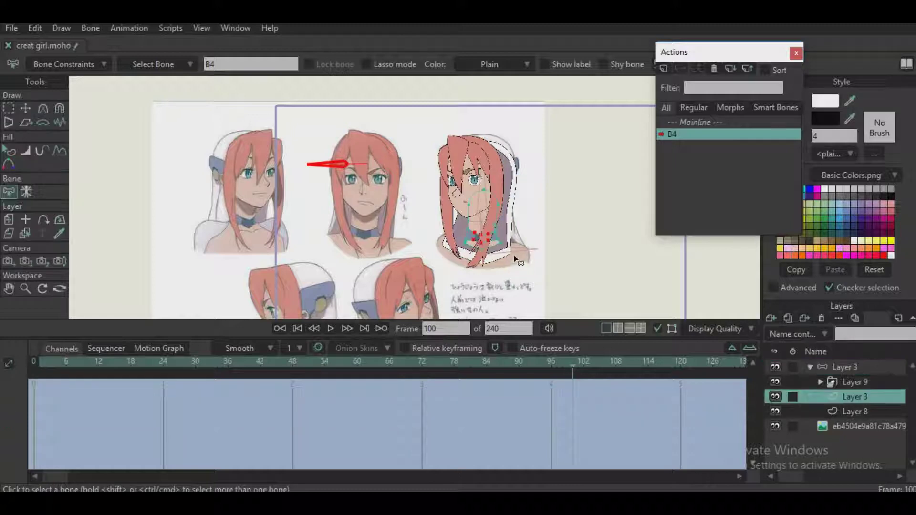
scroll(527, 264, "up", 5)
left_click(774, 396)
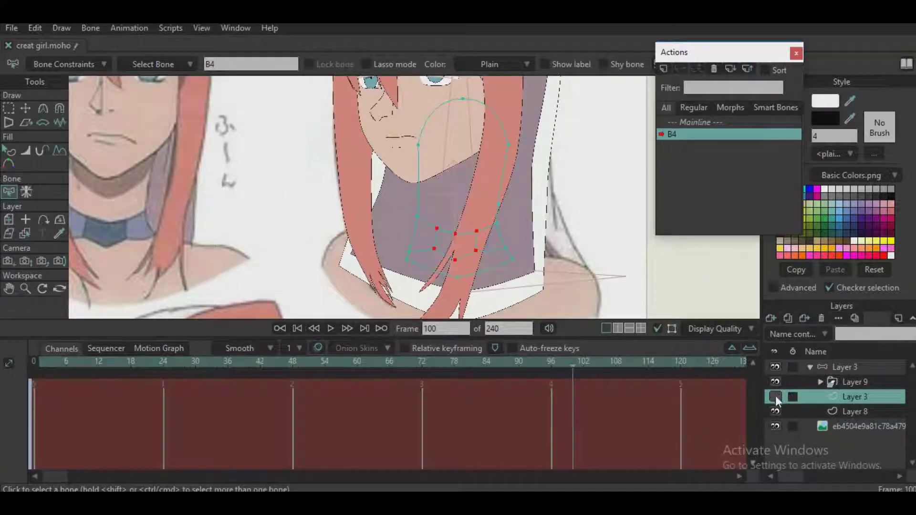
left_click(775, 411)
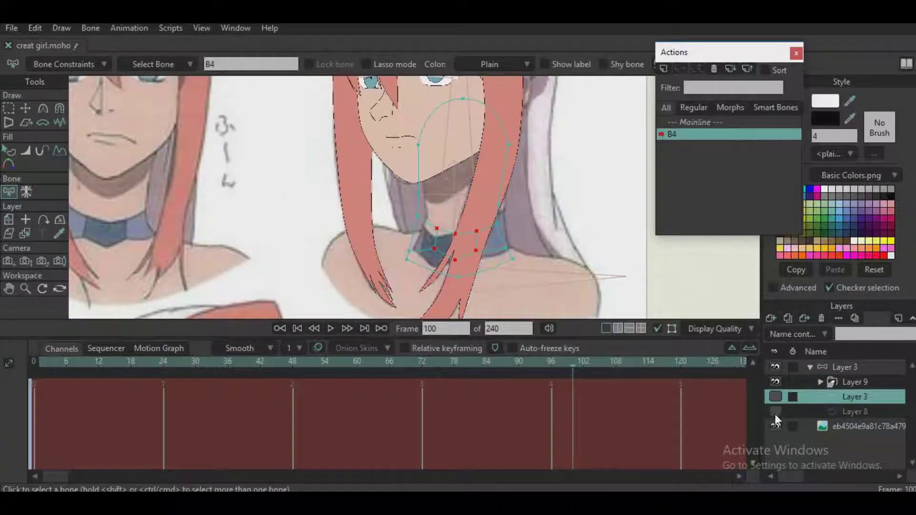
- With Transform Points, shift the selected collar points at frame 100 onto the collar in the reference drawing
left_click(26, 108)
scroll(477, 186, "up", 3)
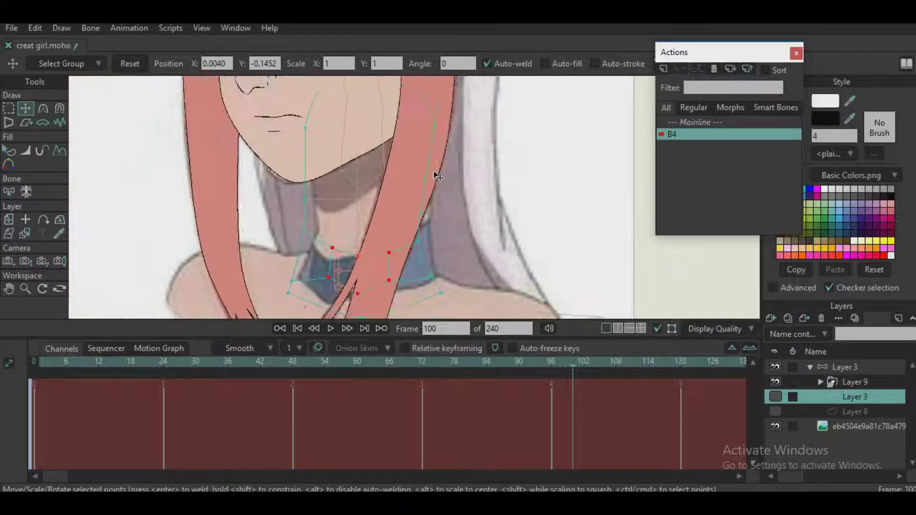
scroll(414, 198, "up", 2)
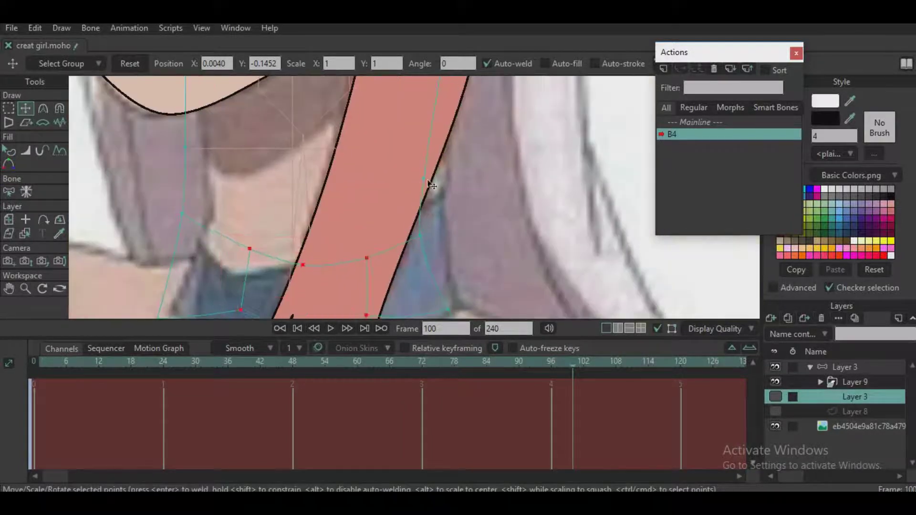
left_click_drag(419, 182, 374, 193)
left_click_drag(334, 214, 447, 144)
left_click_drag(385, 211, 370, 221)
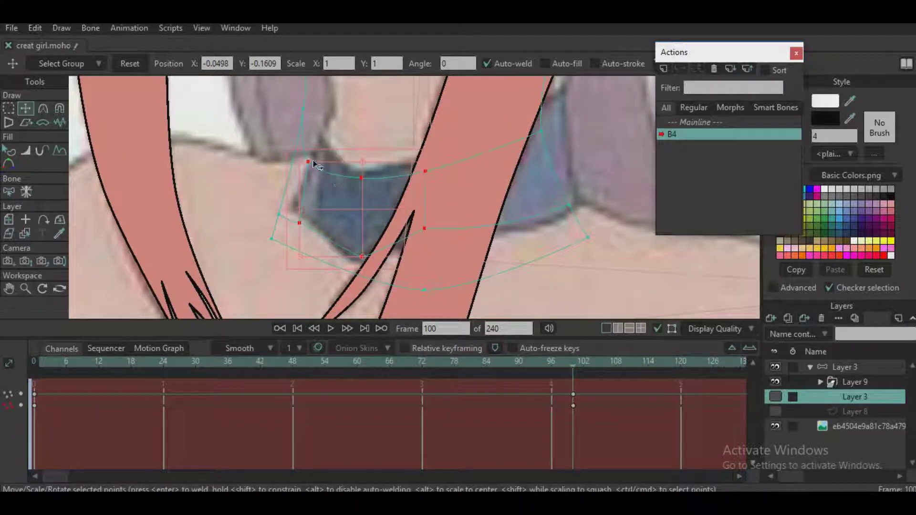
- Align the points along the left edge of the neck and collar with the reference drawing
left_click_drag(305, 111, 333, 113)
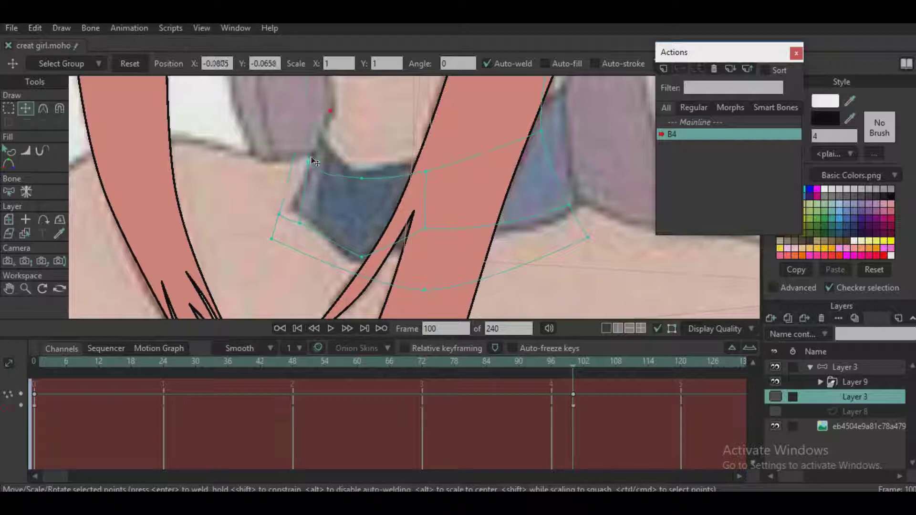
left_click_drag(314, 160, 333, 151)
left_click_drag(285, 213, 317, 228)
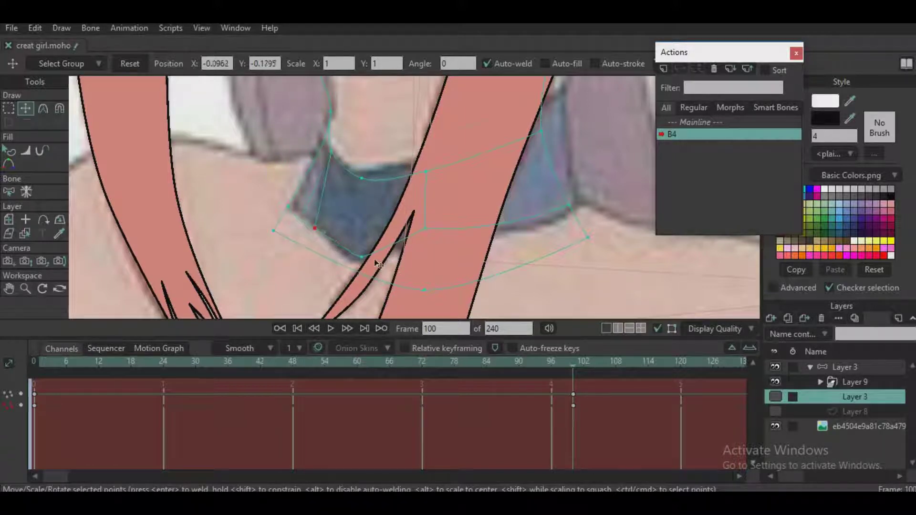
- Reposition the collar's upper and lower centre points behind the hair strand to follow the reference collar
left_click_drag(380, 258, 332, 219)
left_click(399, 205)
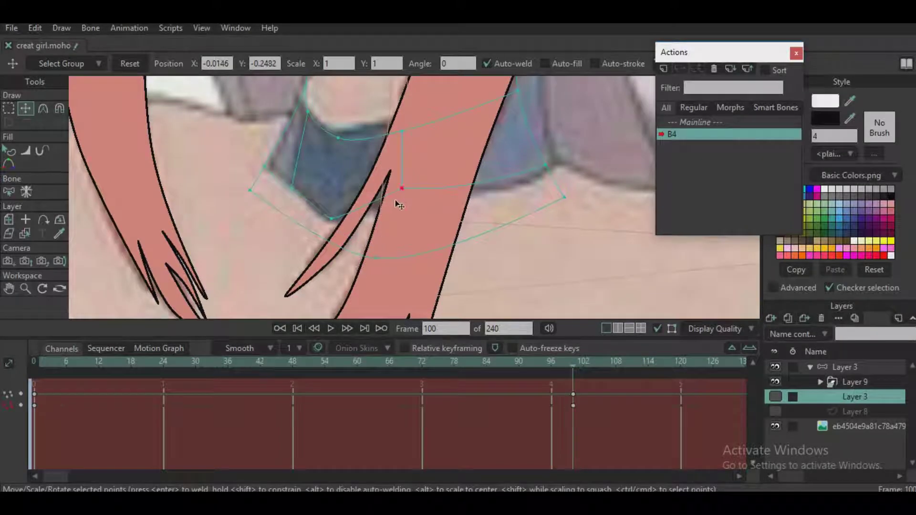
left_click_drag(398, 214, 401, 216)
left_click_drag(420, 168, 406, 197)
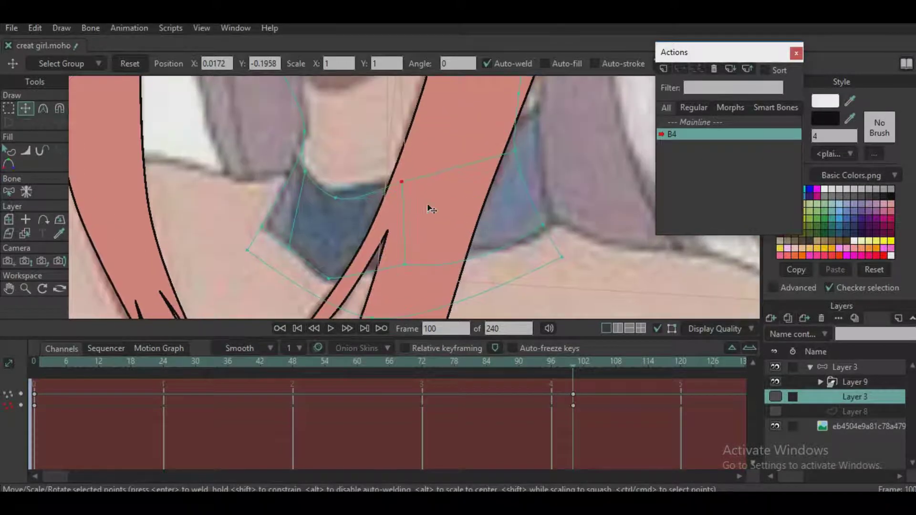
- Hide the Layer 9 head group and fit the collar's upper edge and lower centre points to the reference
left_click(775, 382)
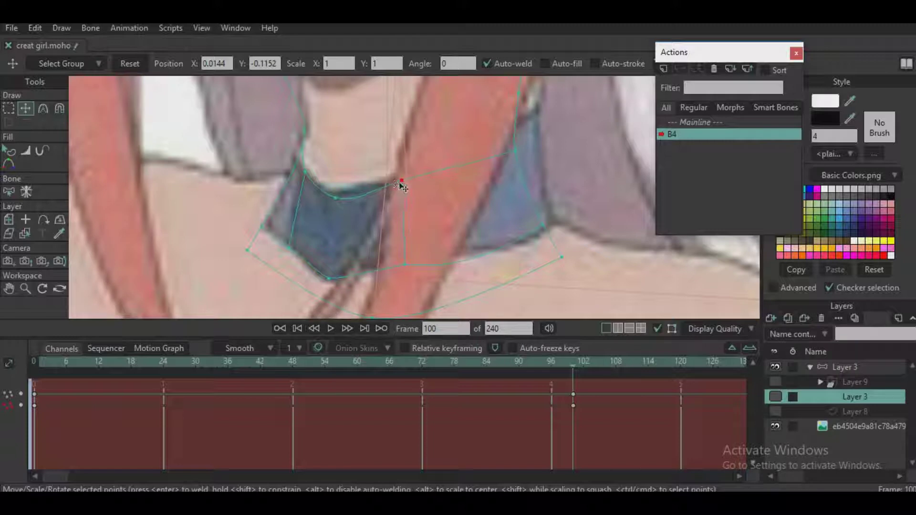
left_click_drag(335, 197, 330, 191)
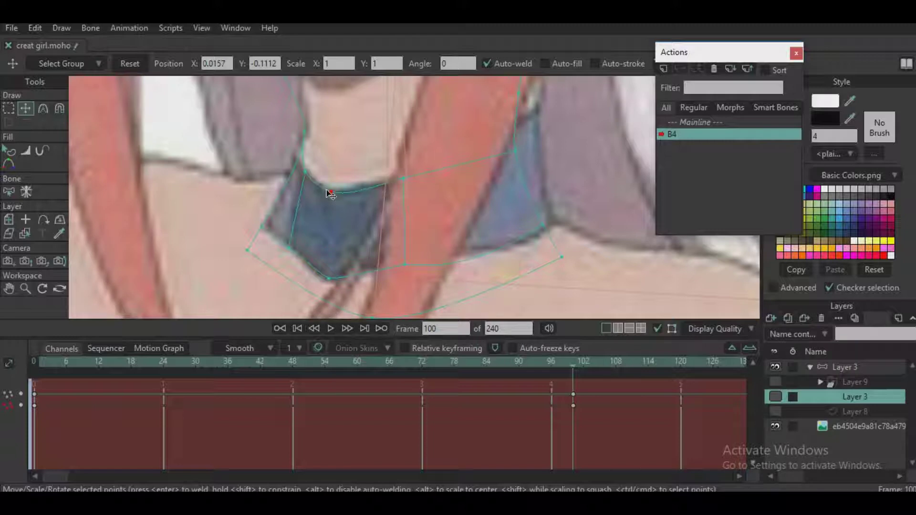
left_click(412, 264)
- Fit the right-hand points of the collar and neck base to the reference collar's edge
left_click_drag(568, 267, 579, 264)
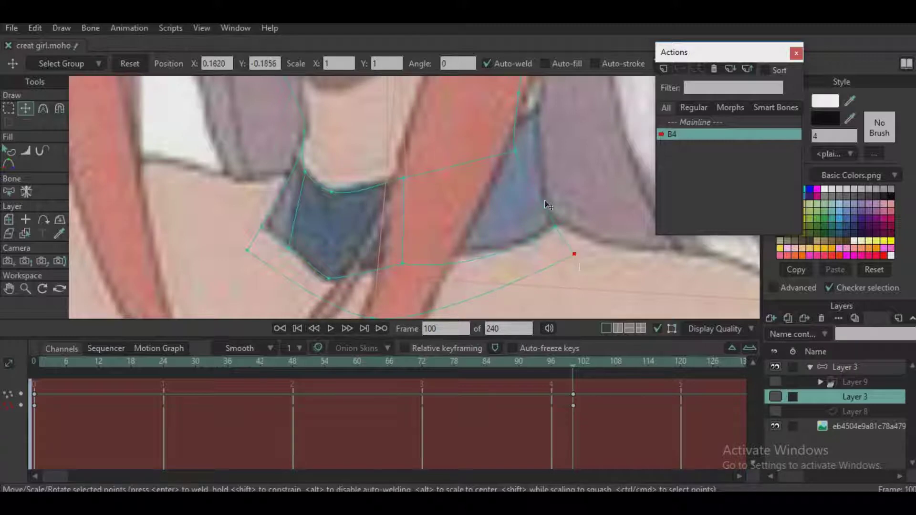
left_click_drag(544, 201, 550, 266)
left_click_drag(531, 169, 535, 170)
left_click_drag(534, 169, 478, 256)
scroll(504, 236, "down", 2)
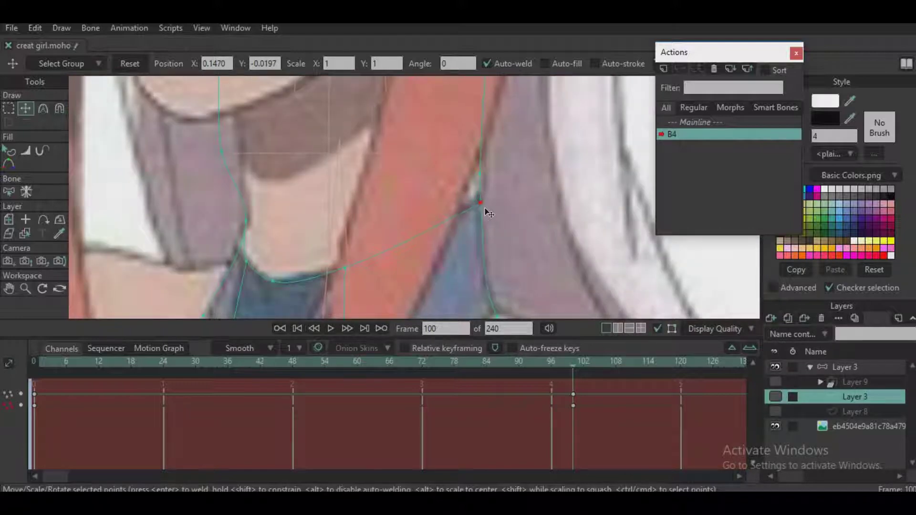
- Fit the points along the neck's left edge to the reference neck and check the collar outline beneath it
left_click_drag(401, 205, 462, 267)
left_click_drag(280, 207, 299, 205)
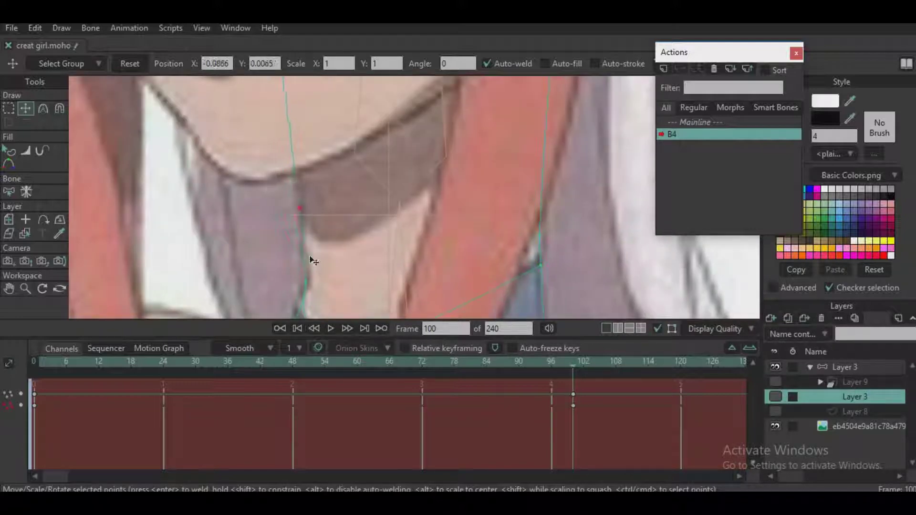
left_click_drag(310, 258, 304, 262)
scroll(299, 220, "down", 6)
left_click_drag(365, 194, 331, 164)
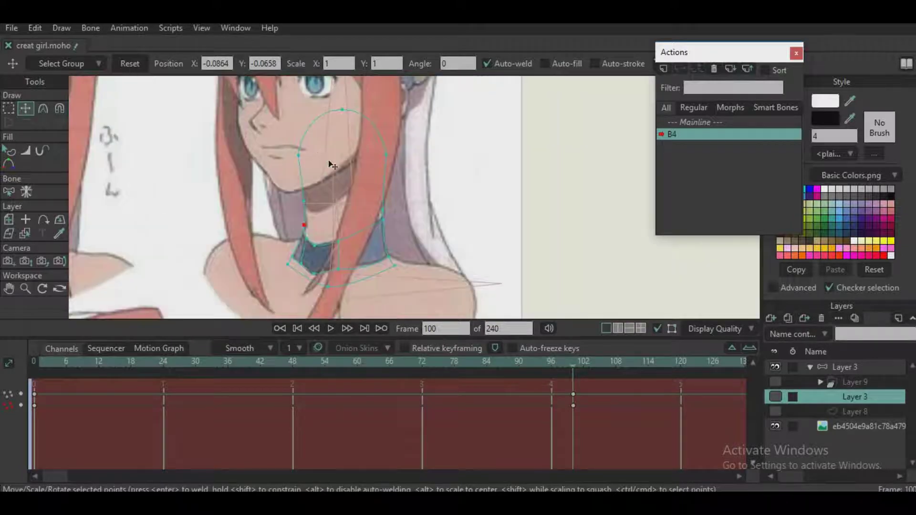
scroll(353, 164, "up", 4)
left_click_drag(389, 241, 350, 94)
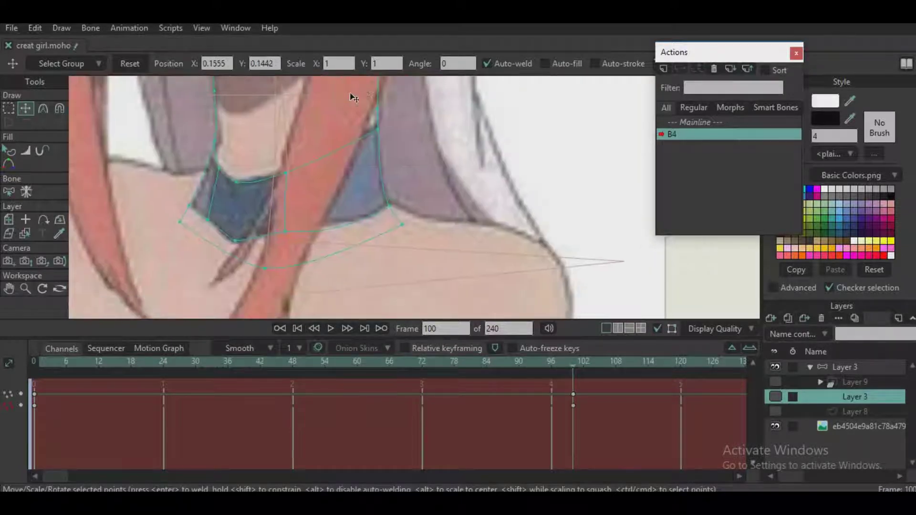
left_click_drag(387, 203, 406, 175)
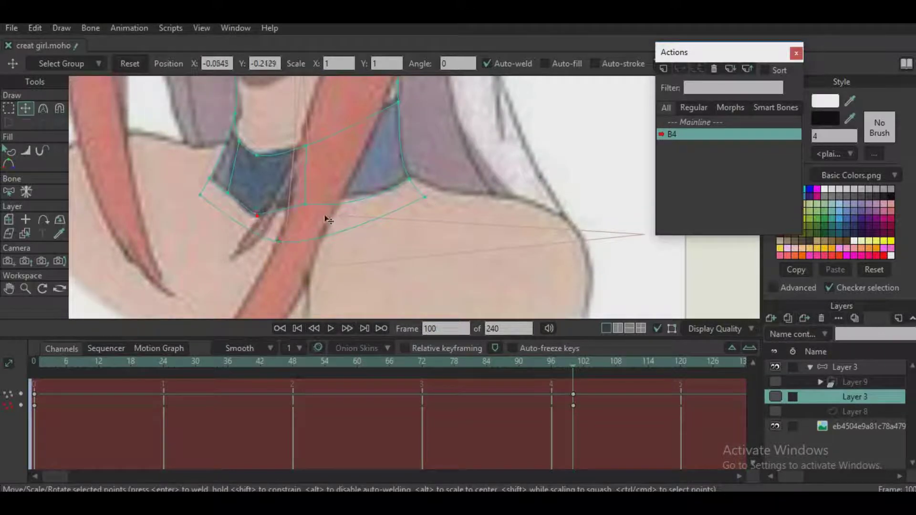
- Adjust the curve handles of the collar's upper and lower centre points so its edges follow the reference collar
left_click(43, 108)
left_click_drag(360, 209, 358, 201)
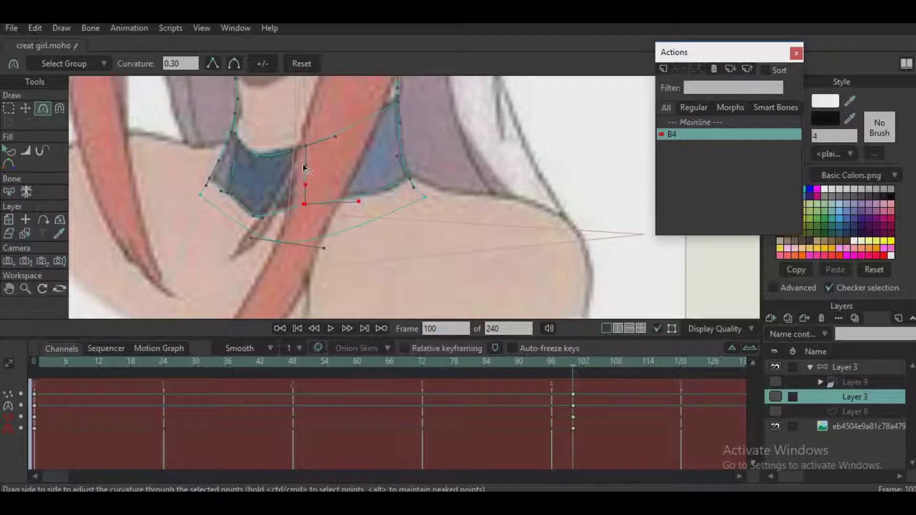
left_click_drag(308, 168, 328, 189)
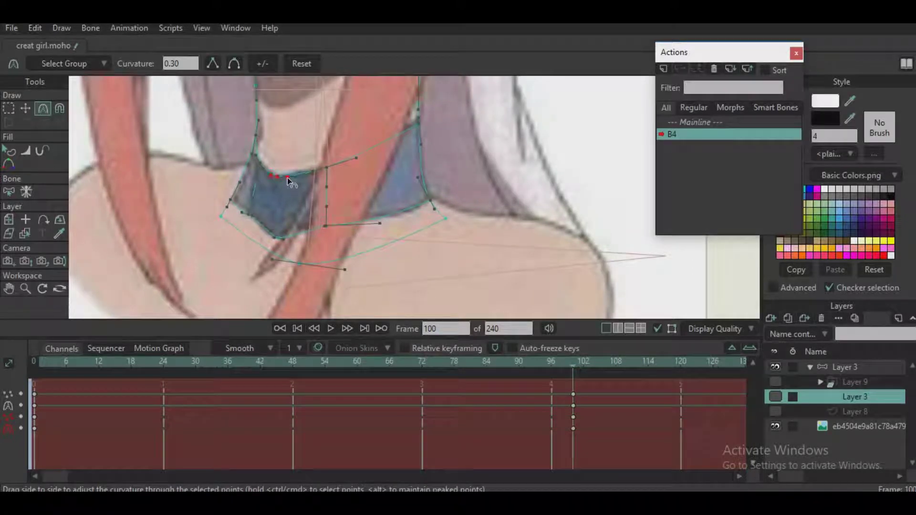
left_click(25, 108)
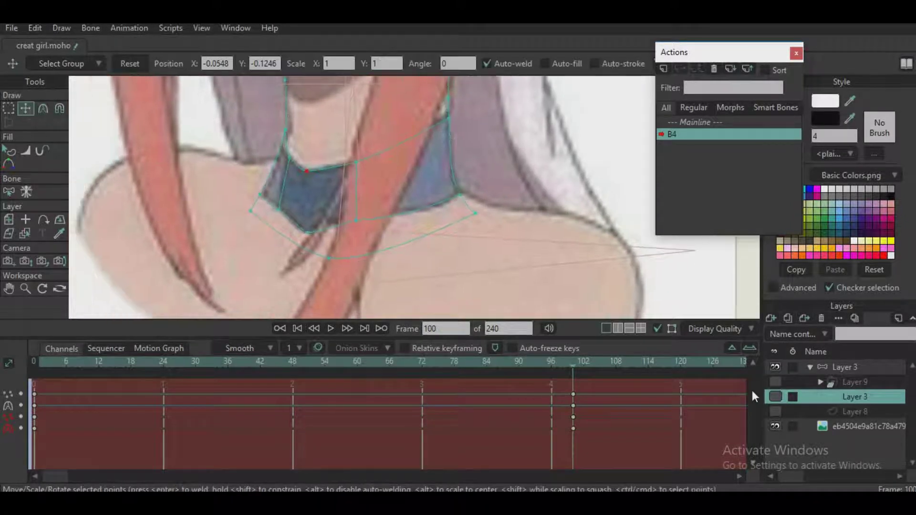
- Select Layer 8 and fit the back hair's right-side and lower-right points to the reference hair and shoulder
left_click(774, 411)
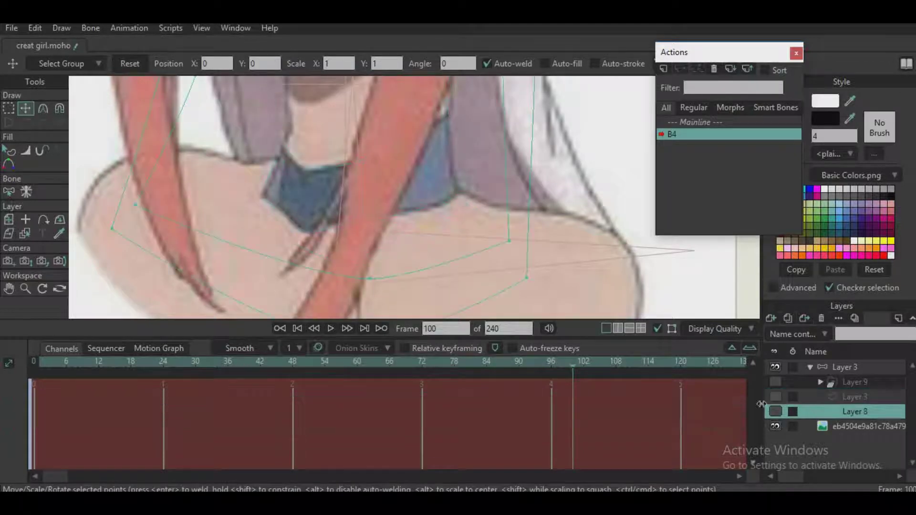
left_click_drag(407, 138, 454, 228)
left_click_drag(437, 174, 381, 88)
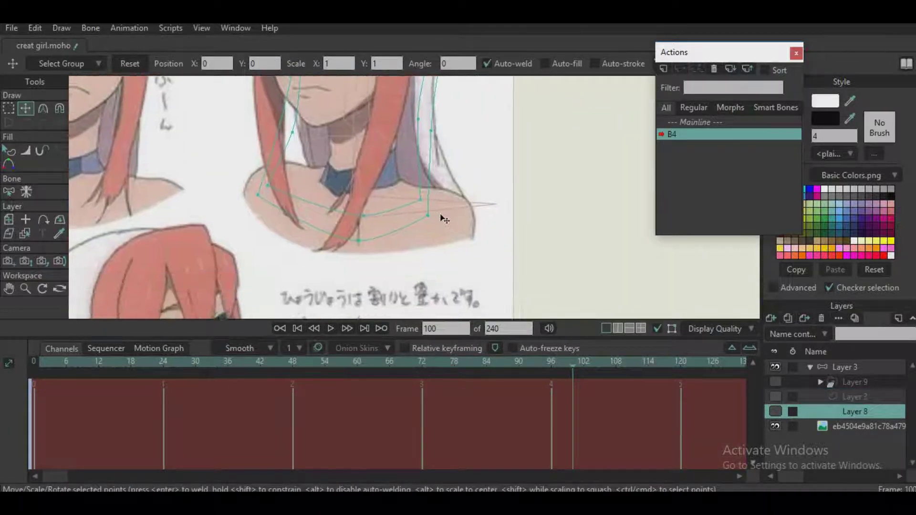
scroll(440, 216, "up", 2)
mouse_move(426, 216)
left_mouse_down()
mouse_move(476, 202)
mouse_move(428, 190)
mouse_move(448, 186)
mouse_move(422, 226)
left_mouse_up()
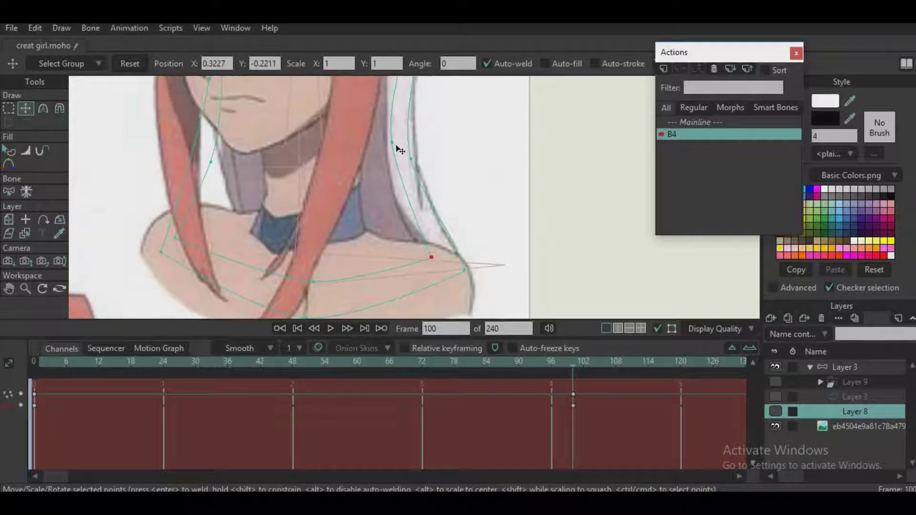
mouse_move(397, 145)
left_mouse_down()
mouse_move(389, 154)
mouse_move(426, 185)
left_mouse_up()
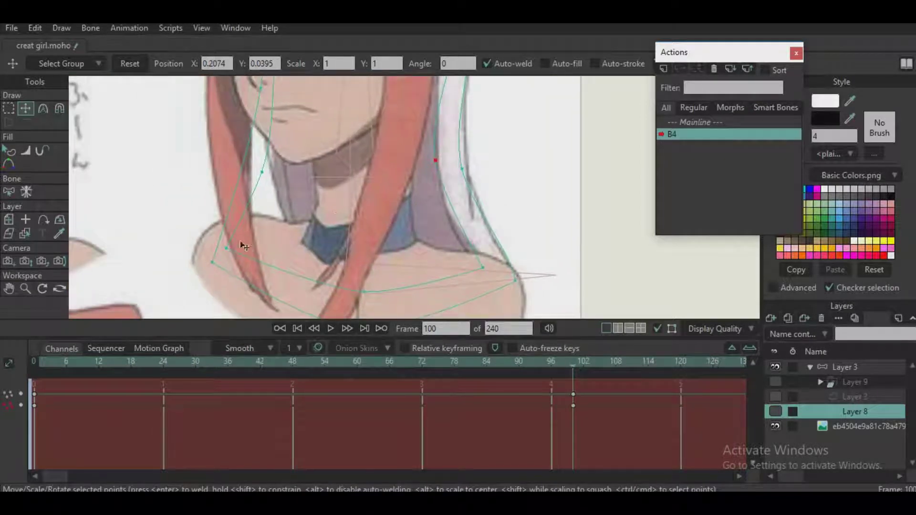
- Move the back hair's lower-left and left-side points inward beside the neck to match the reference
left_click_drag(244, 245, 308, 258)
left_click_drag(272, 169, 293, 166)
left_click_drag(211, 269, 293, 273)
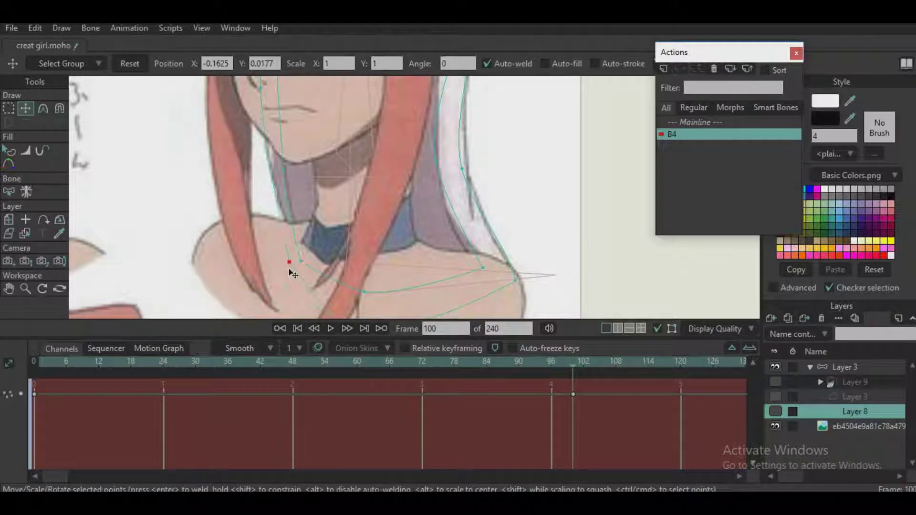
- Shape the back hair's crown and outer right edge to follow the reference cap and veil
scroll(364, 90, "down", 3)
left_click_drag(363, 91, 345, 280)
scroll(384, 241, "down", 2)
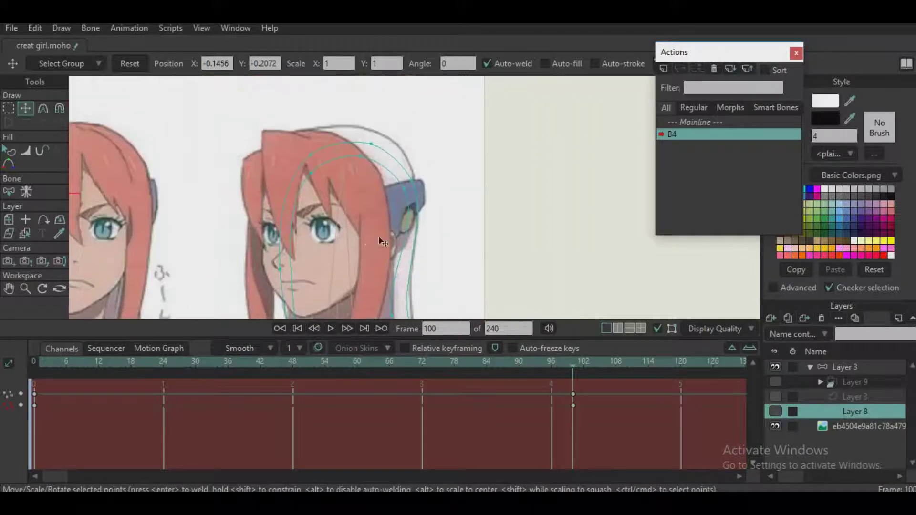
scroll(404, 203, "up", 4)
left_click_drag(405, 192, 370, 190)
left_click_drag(273, 150, 324, 91)
left_click_drag(418, 113, 444, 104)
mouse_move(471, 133)
left_mouse_down()
mouse_move(454, 108)
mouse_move(458, 128)
left_mouse_up()
left_click_drag(479, 167, 475, 111)
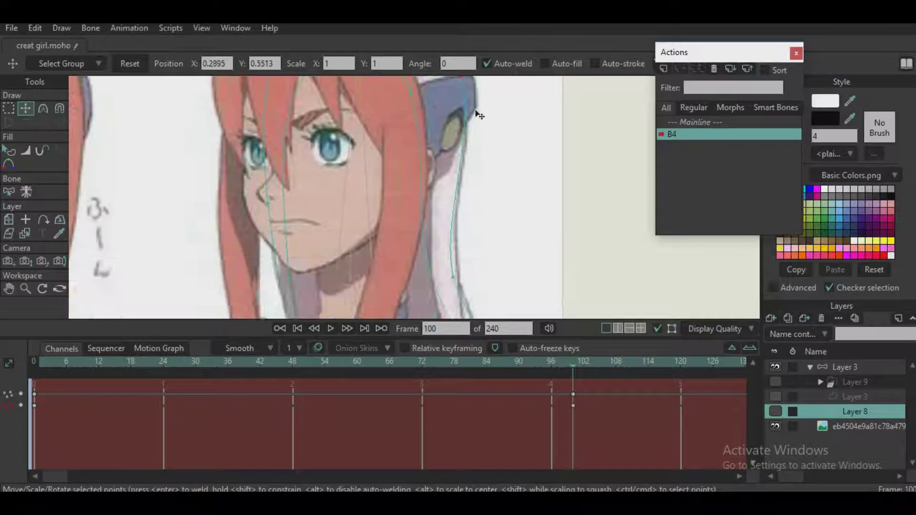
scroll(472, 114, "down", 4)
left_click_drag(463, 205, 450, 168)
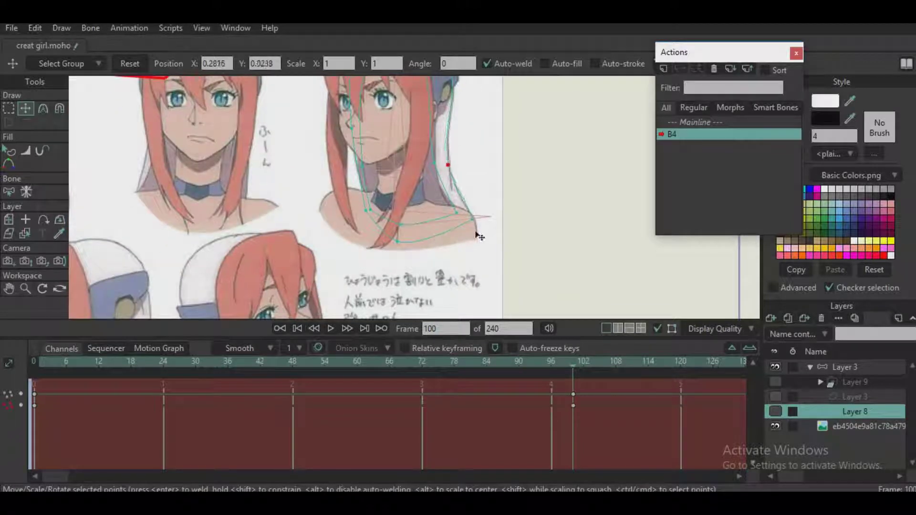
- Return to the Mainline action, show the head, neck and back hair layers, and hide the reference image
left_click(776, 425)
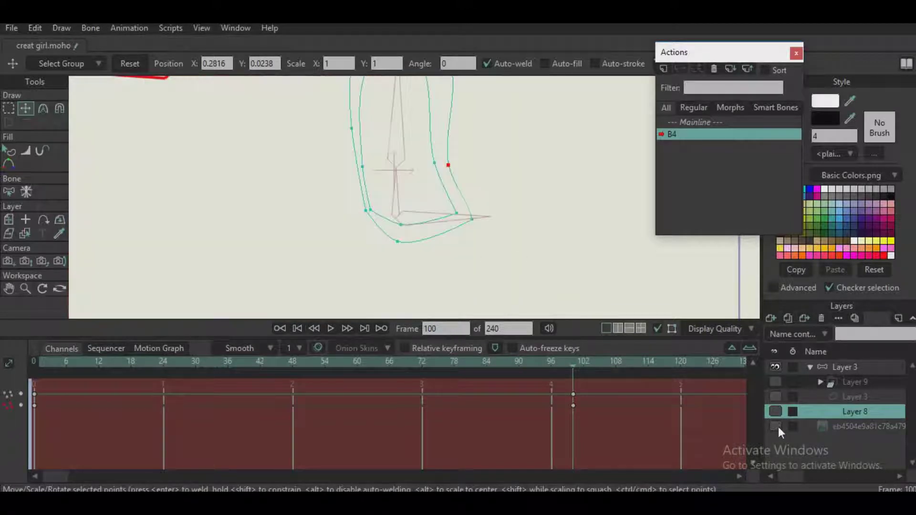
left_click(777, 426)
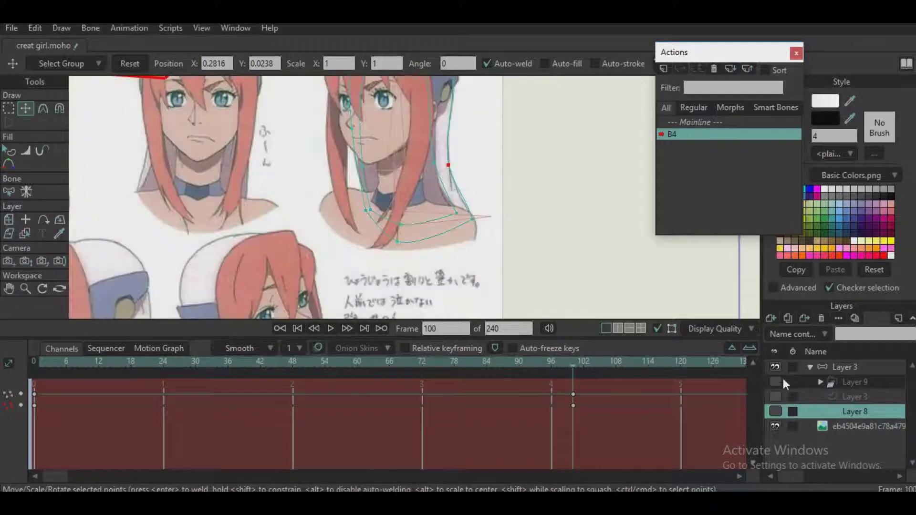
left_click(717, 122)
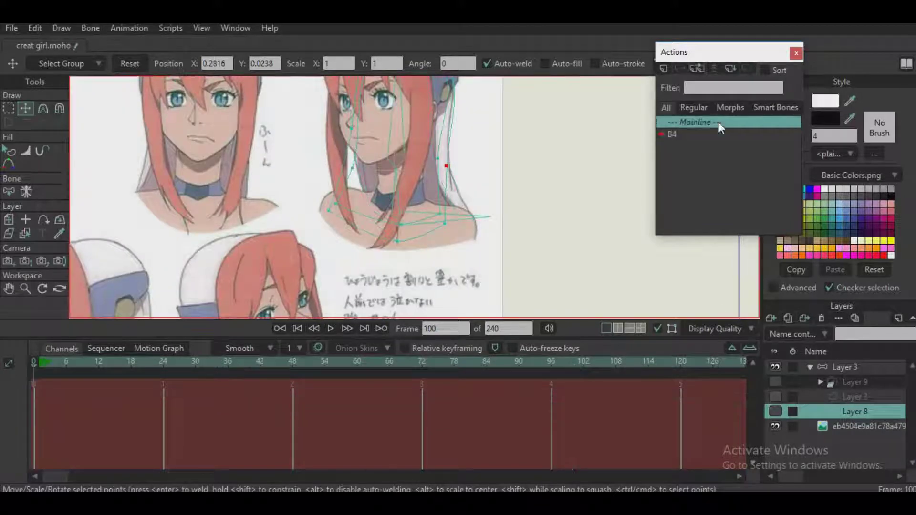
left_click(775, 411)
left_click(774, 394)
left_click(777, 425)
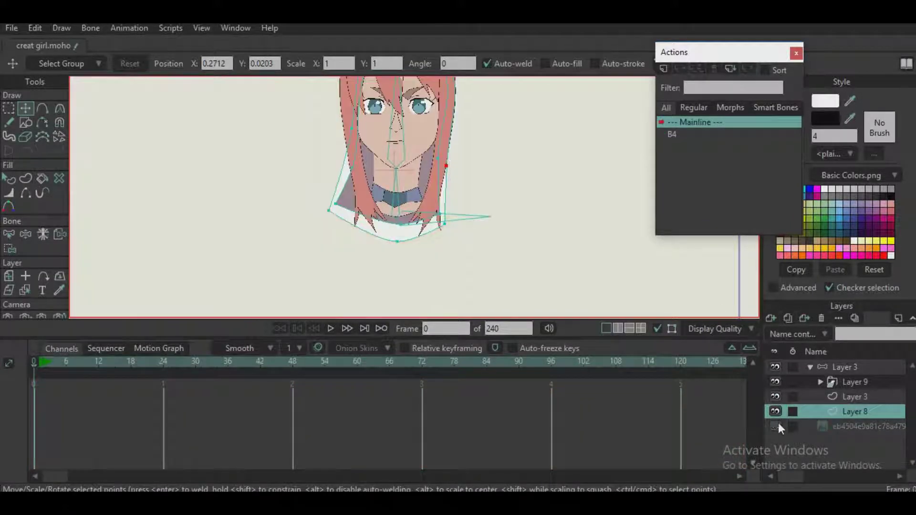
- Test the head turn by rotating the Layer 3 group's control bone sideways and back upright
left_click(829, 367)
scroll(417, 241, "down", 3)
key("z")
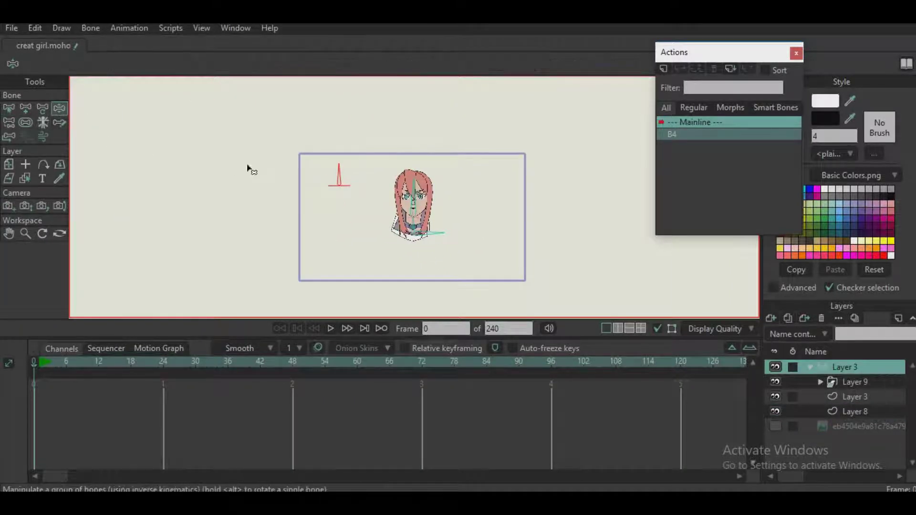
scroll(352, 190, "up", 5)
left_click_drag(193, 128, 136, 185)
scroll(351, 194, "down", 2)
left_click_drag(435, 267, 416, 168)
scroll(418, 170, "up", 5)
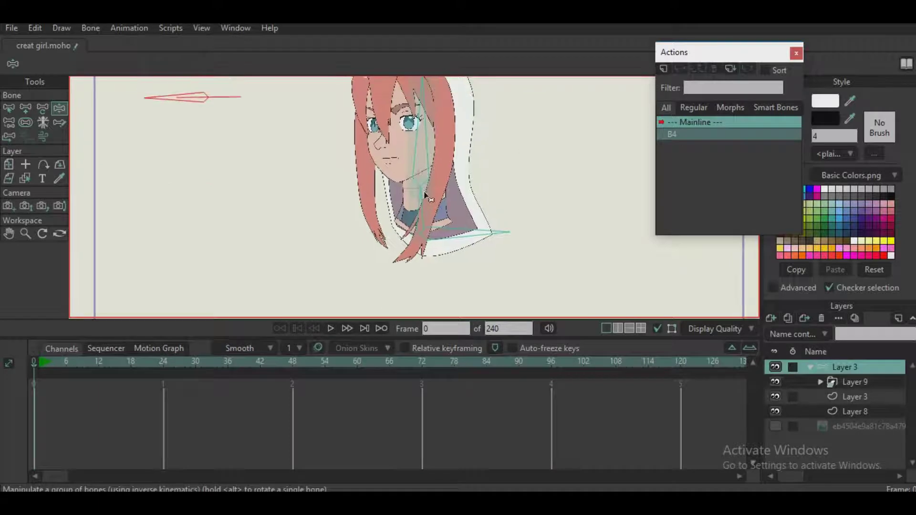
scroll(271, 167, "down", 3)
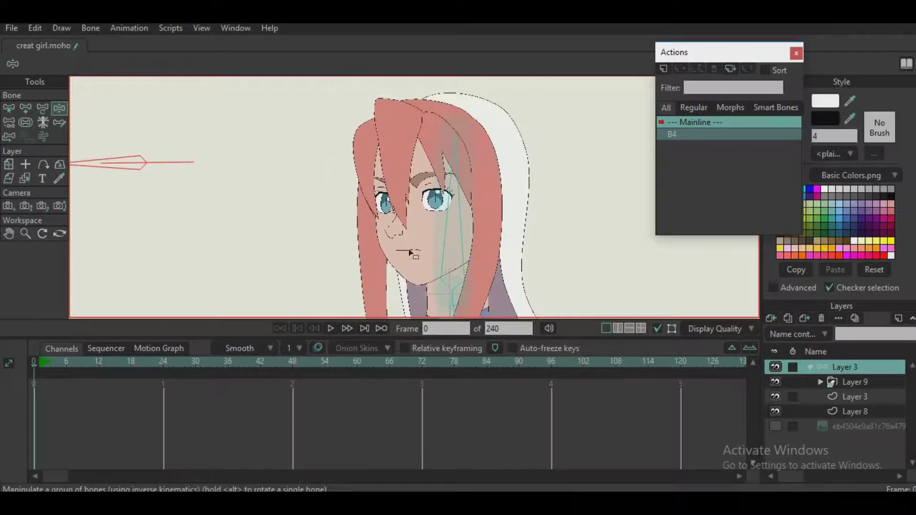
mouse_move(167, 119)
left_mouse_down()
mouse_move(214, 82)
mouse_move(180, 112)
mouse_move(161, 111)
left_mouse_up()
left_click_drag(174, 150, 231, 86)
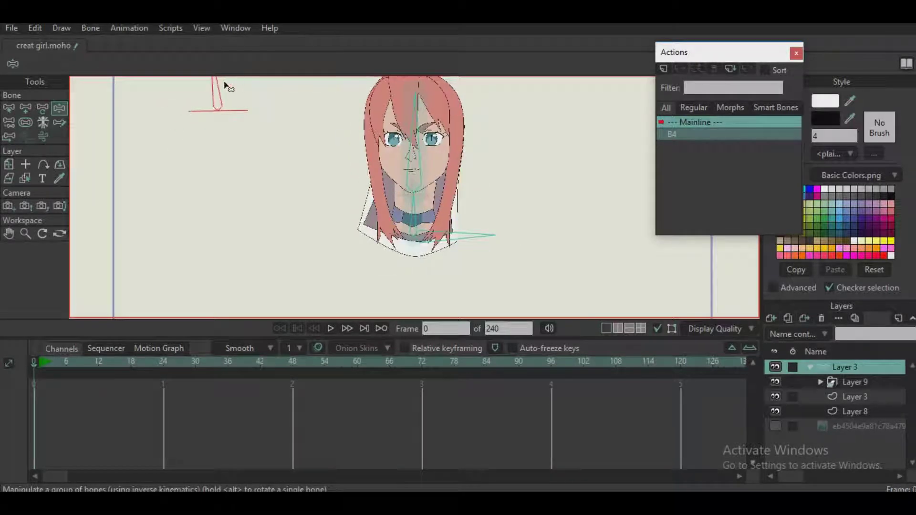
- Save the project and show the reference image again with the Layer 3 bone group collapsed
left_click(10, 27)
left_click(32, 147)
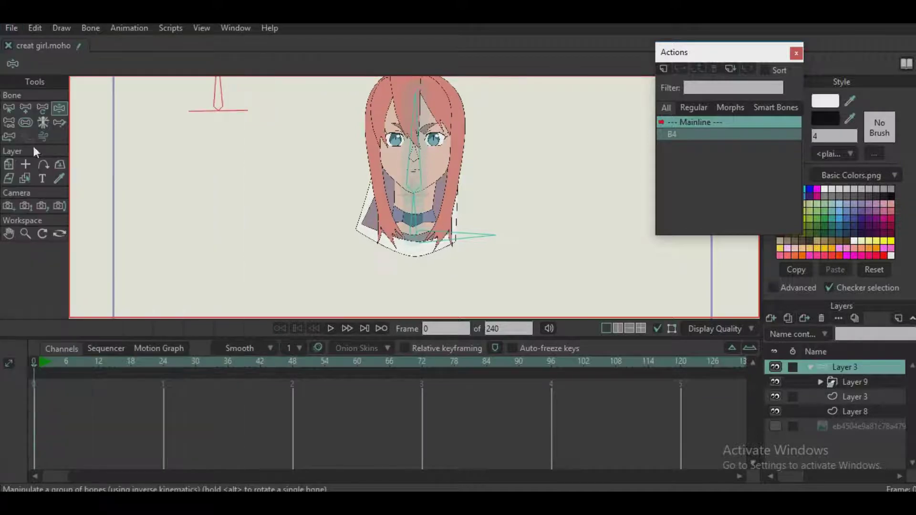
left_click(775, 426)
left_click(810, 367)
scroll(435, 196, "down", 3)
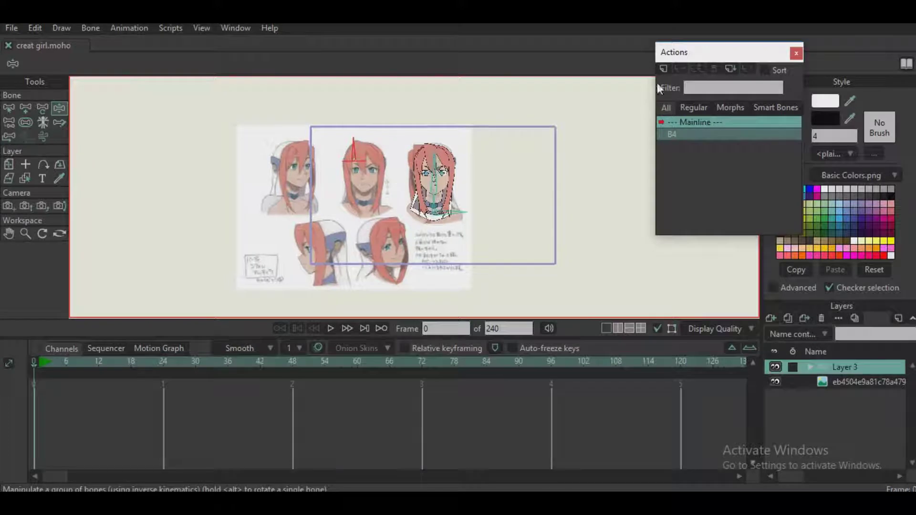
left_click_drag(704, 54, 765, 79)
left_click_drag(221, 133, 249, 137)
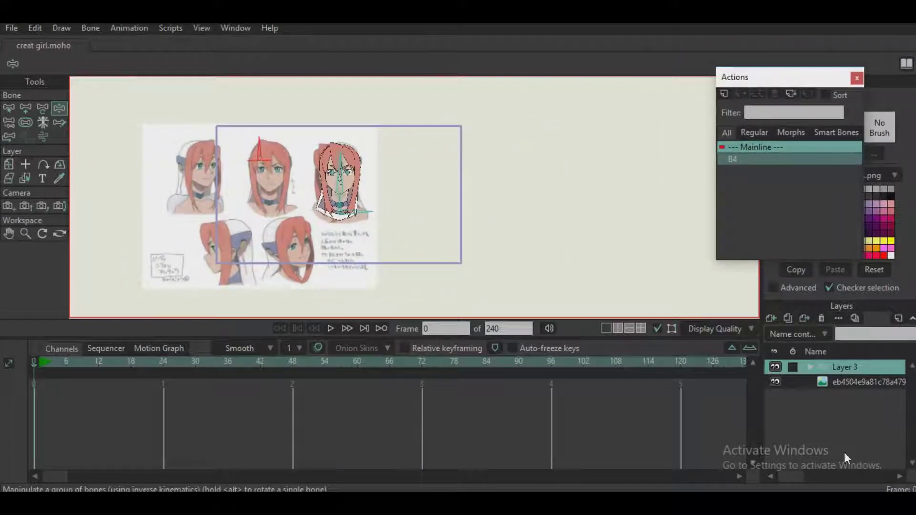
- Flip the reference image horizontally and move it to about X 1.10, Y -0.18, behind the drawn head
left_click(829, 383)
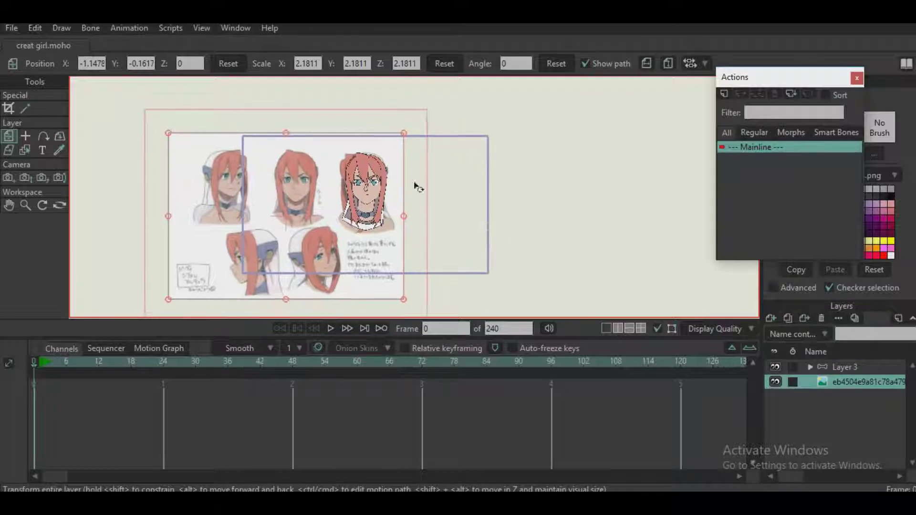
left_click(647, 63)
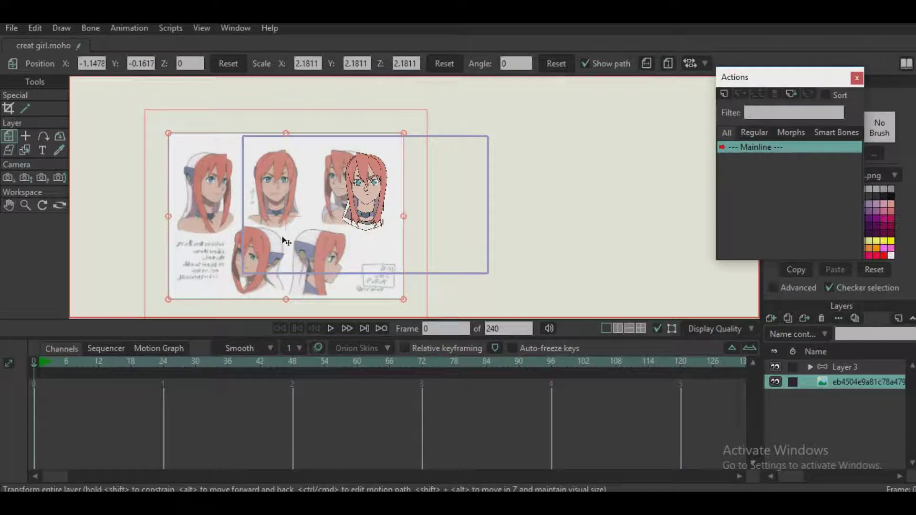
scroll(352, 210, "up", 3)
left_click_drag(284, 221, 603, 222)
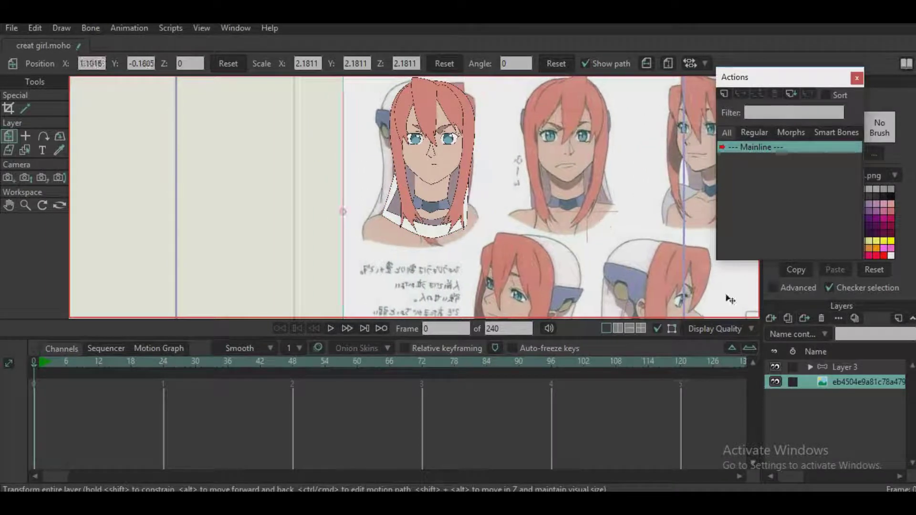
- Hide Layer 8 and the Layer 9 head group so only the neck remains, and select the Layer 3 bone group
left_click(810, 367)
left_click(776, 411)
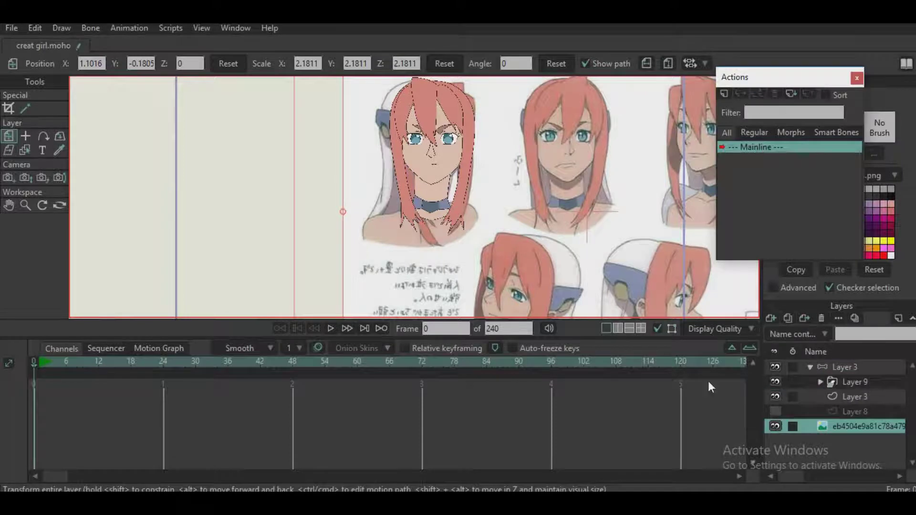
scroll(466, 241, "up", 4)
left_click(775, 382)
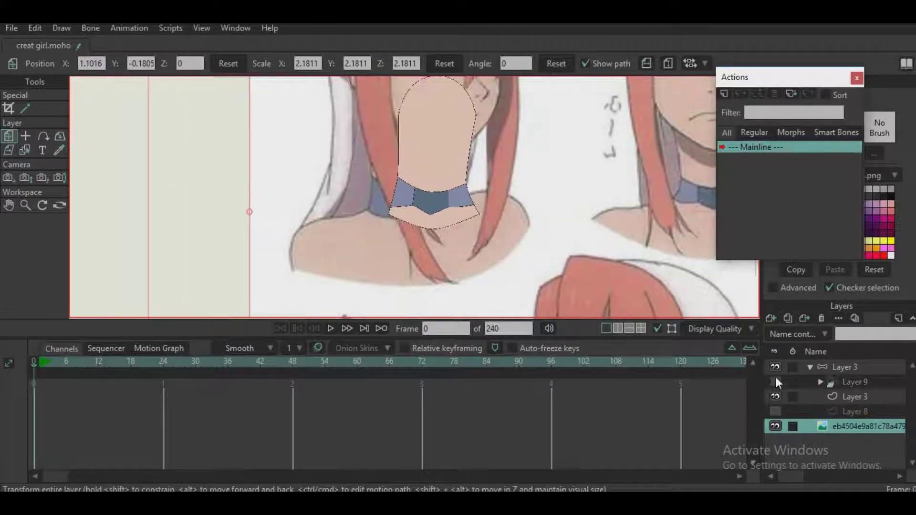
left_click(775, 380)
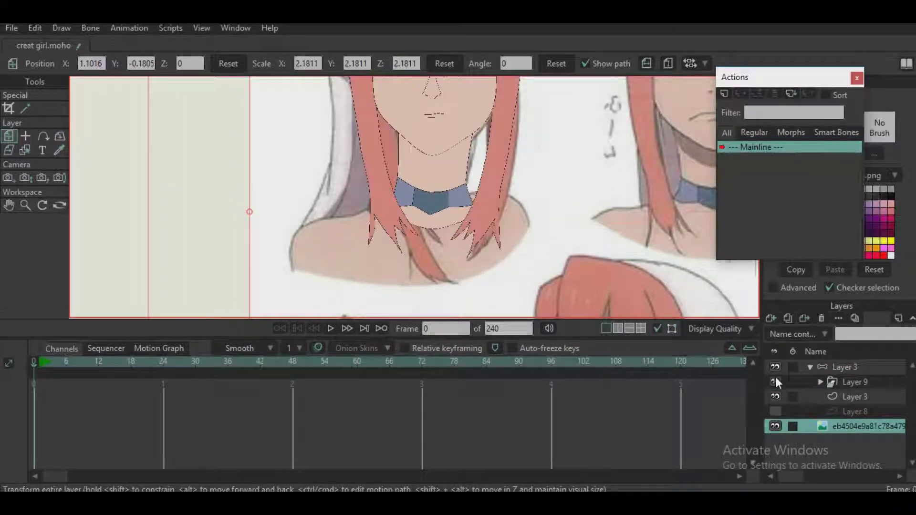
left_click(774, 412)
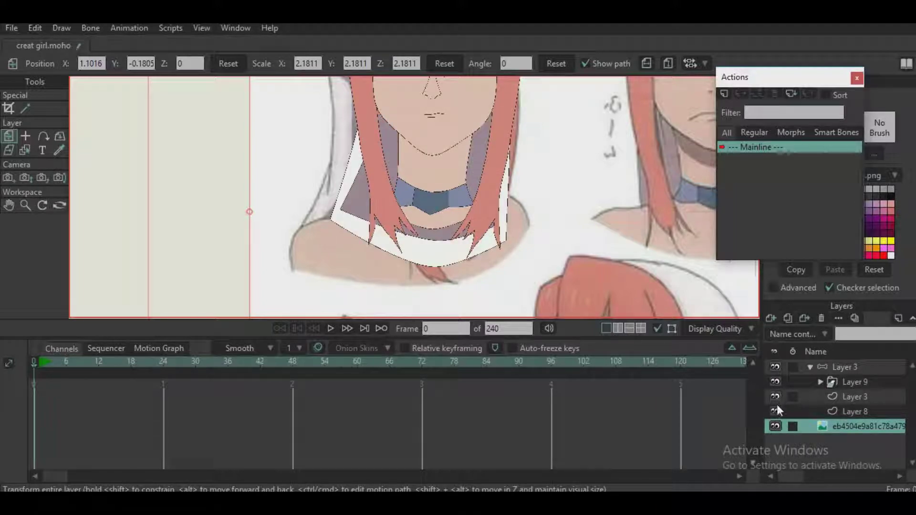
left_click(774, 395)
left_click(775, 396)
left_click(775, 410)
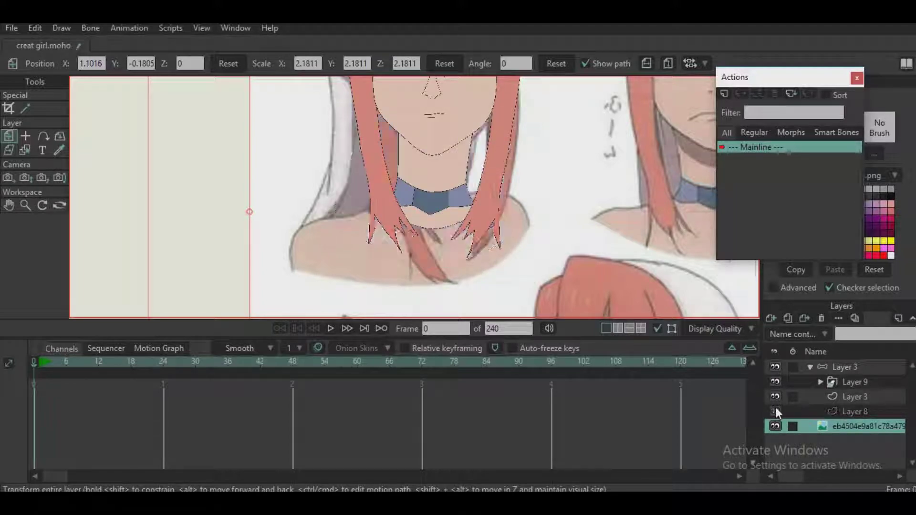
left_click(775, 381)
left_click(846, 365)
scroll(523, 218, "down", 3)
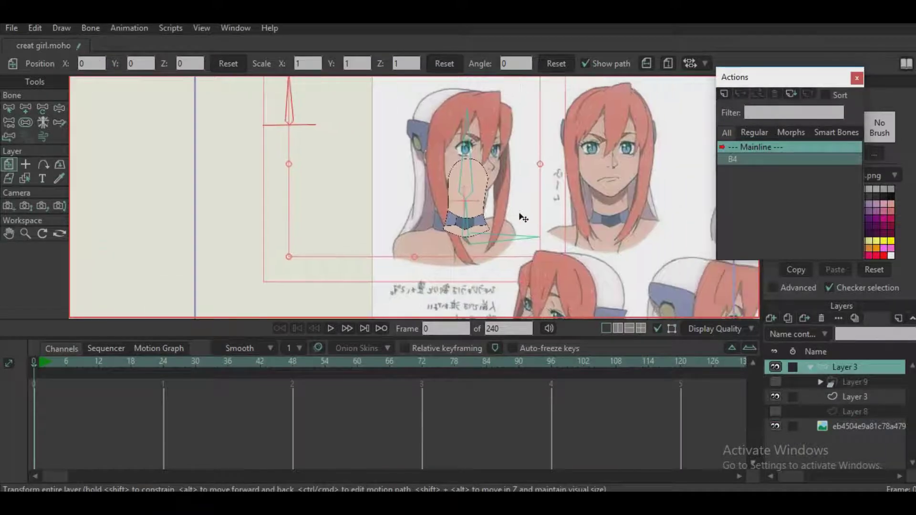
- Move the flipped reference image to about X 1.18, Y -0.17, checking its fit against the neck by toggling Layer 3's visibility
left_click_drag(552, 227, 496, 173)
left_click(847, 425)
left_click_drag(424, 212, 430, 212)
left_click(774, 396)
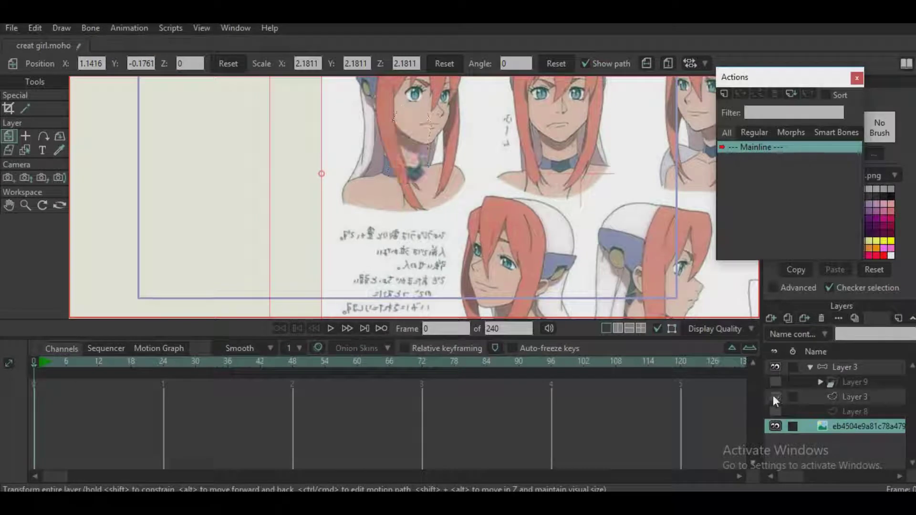
left_click(775, 397)
left_click(775, 397)
left_click(775, 397)
left_click(774, 396)
left_click(775, 397)
left_click_drag(455, 209, 466, 213)
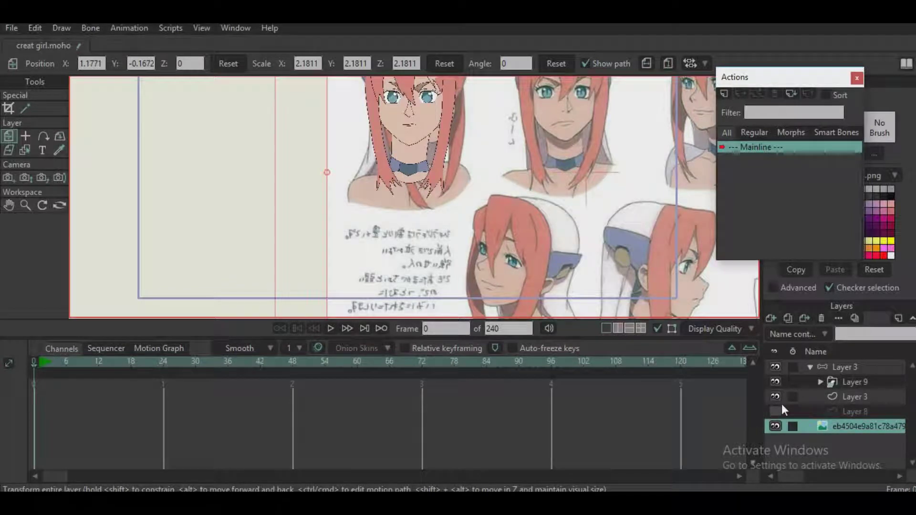
- Shift the reference image to about X 1.14, Y -0.16 to fit the drawn head, and leave the Layer 9 group visible
left_click(776, 381)
left_click(775, 381)
left_click(775, 381)
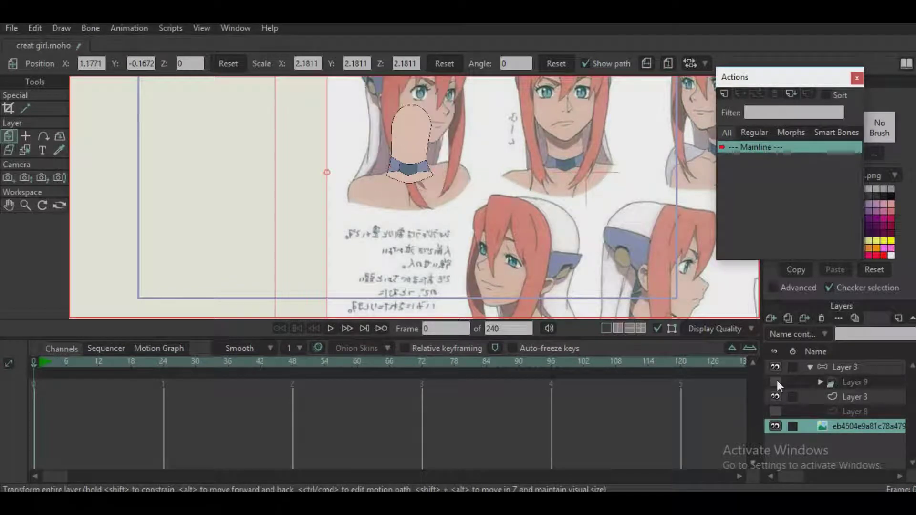
left_click(776, 382)
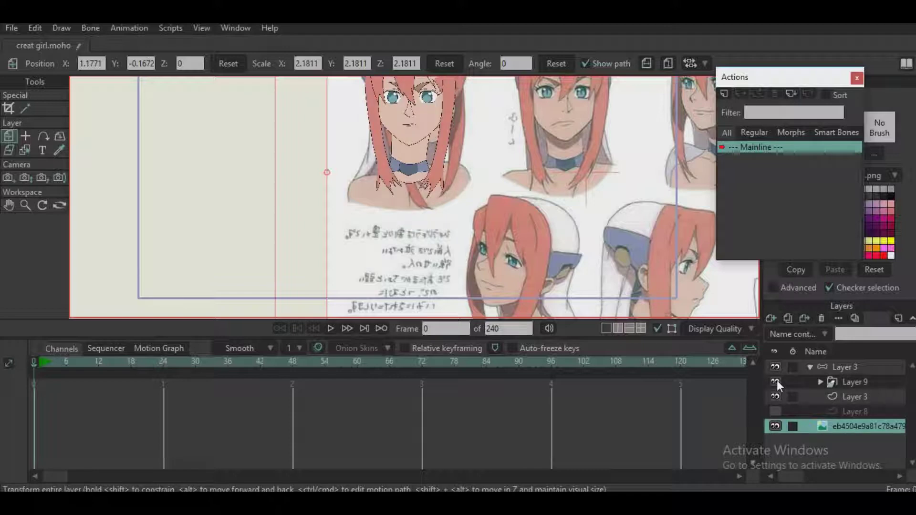
left_click(775, 382)
left_click(839, 367)
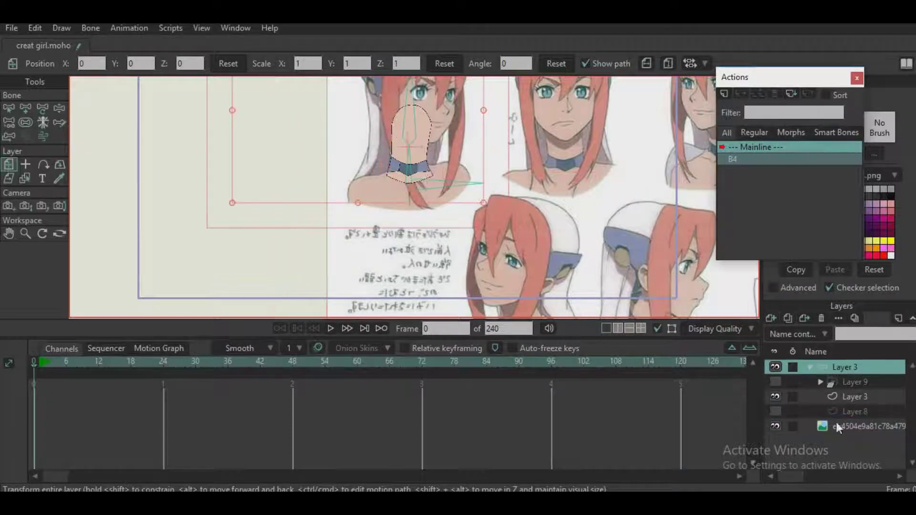
left_click(836, 425)
left_click_drag(484, 229, 482, 235)
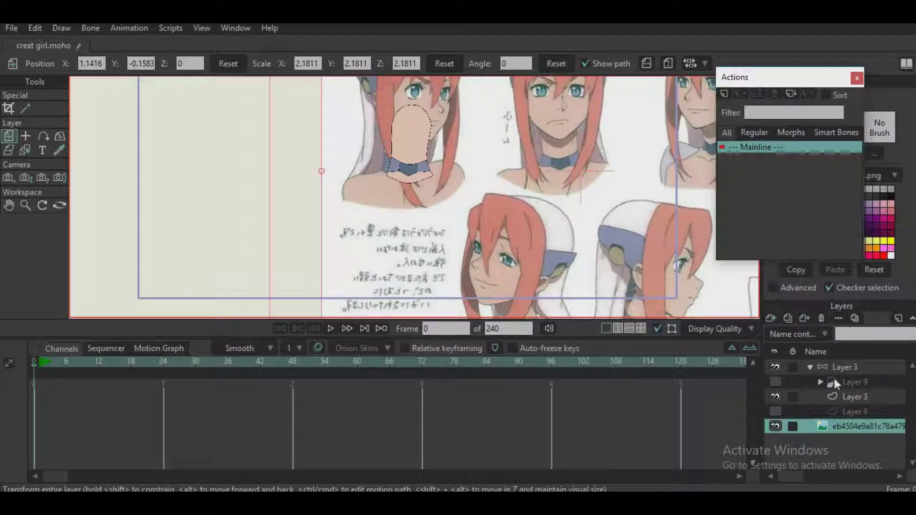
left_click(775, 381)
left_click(774, 379)
left_click(774, 379)
- Create a second smart bone action named B4 2 for bone B4 in the Layer 3 bone group
left_click(826, 364)
left_click(751, 159)
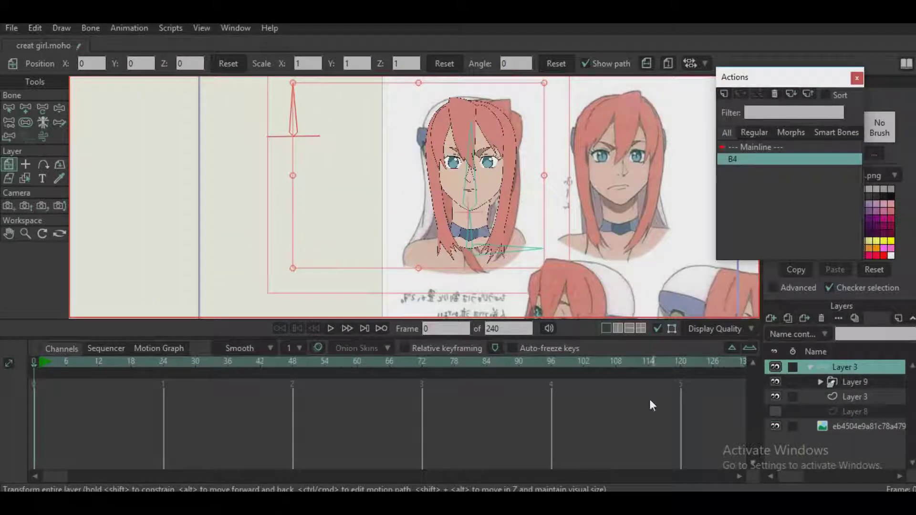
left_click(9, 108)
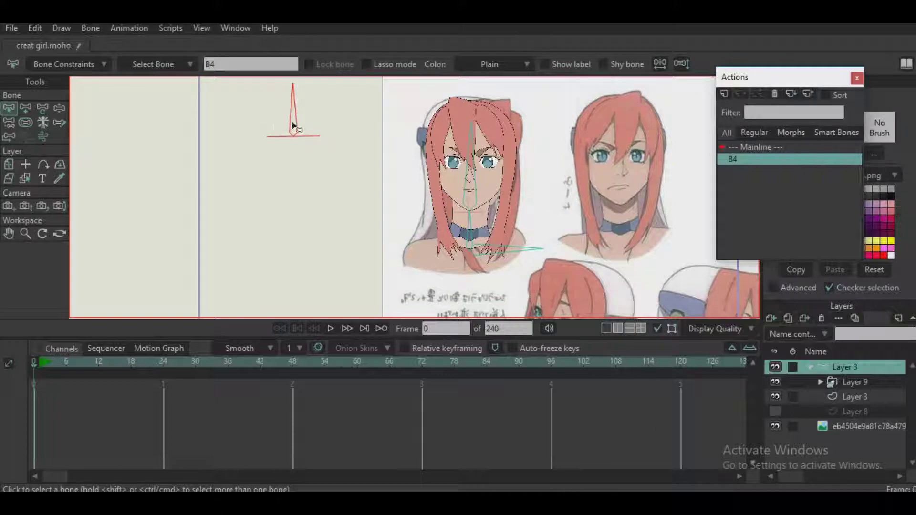
left_click(801, 148)
left_click(724, 94)
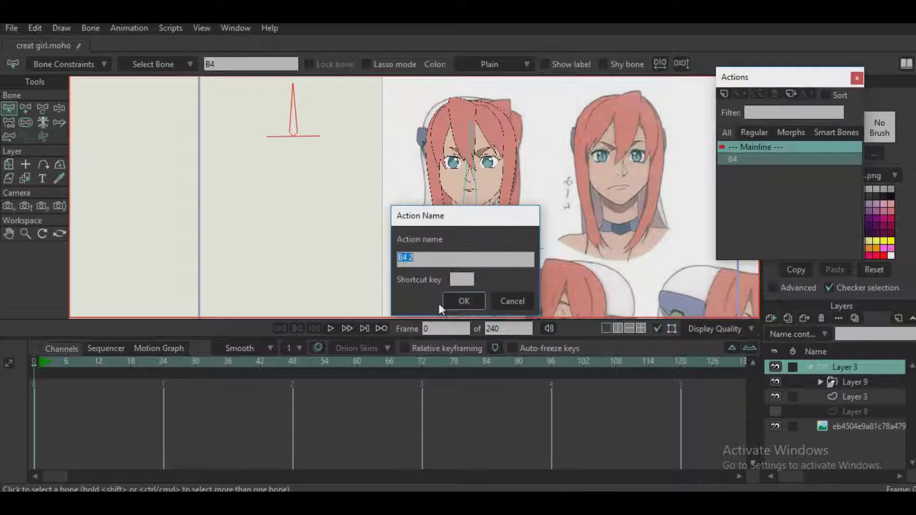
left_click(474, 299)
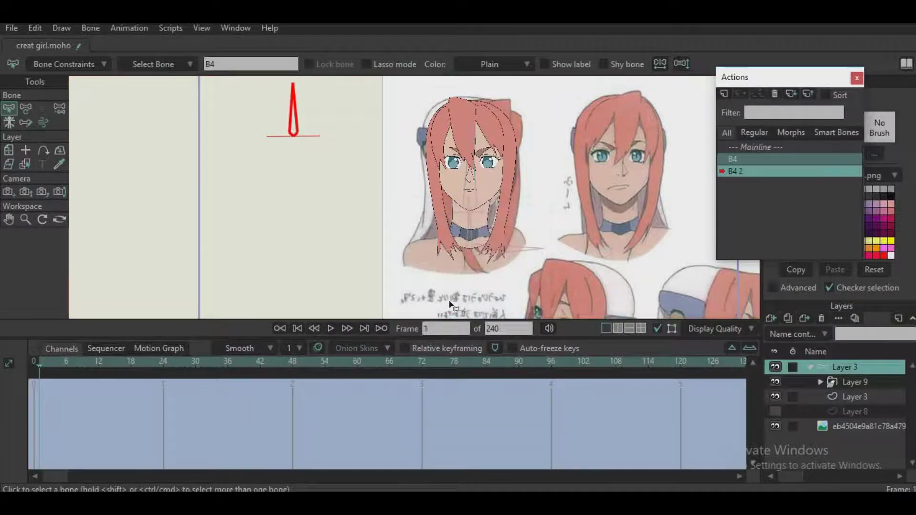
- Rotate control bone B4 clockwise to about 0.73° at frame 100 of the B4 2 action
left_click(568, 365)
left_click(574, 365)
left_click(26, 109)
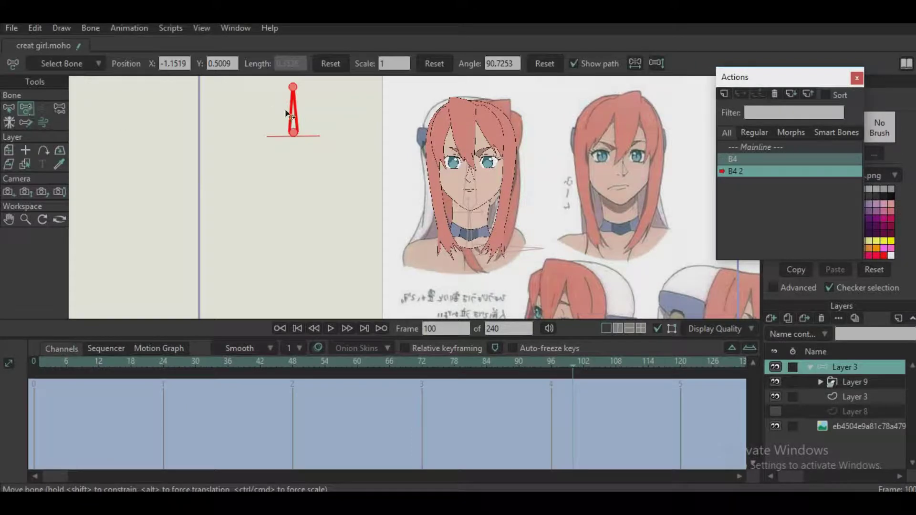
left_click_drag(291, 112, 318, 153)
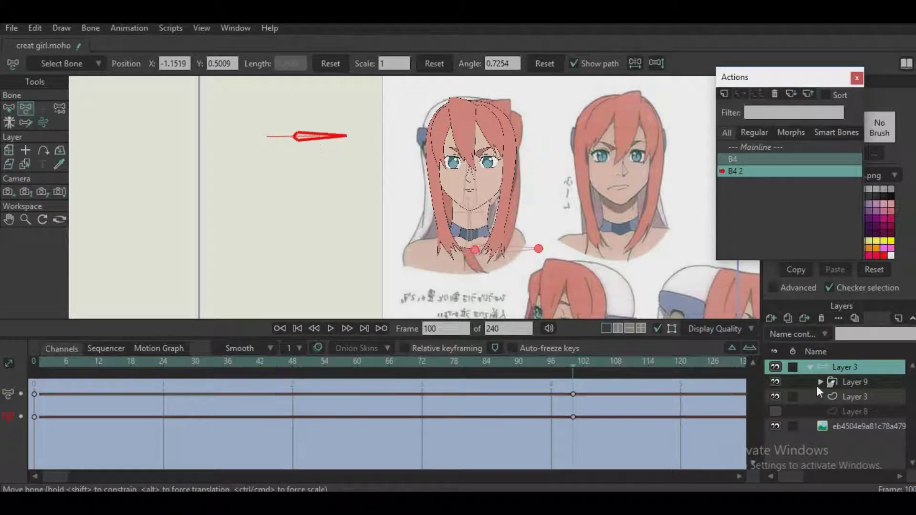
- Expand the Layer 9 group, hide its artwork and select its hair 0 layer over the reference head
left_click(820, 382)
left_click(843, 398)
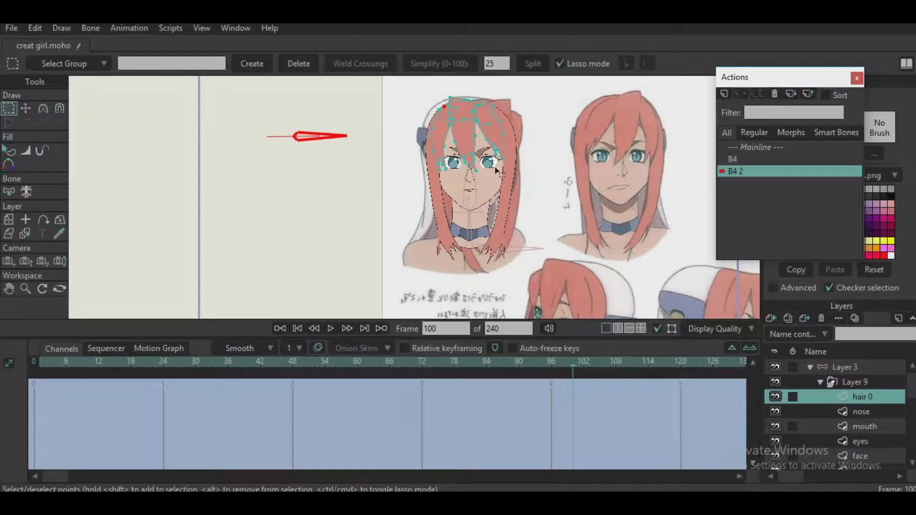
scroll(478, 167, "up", 5)
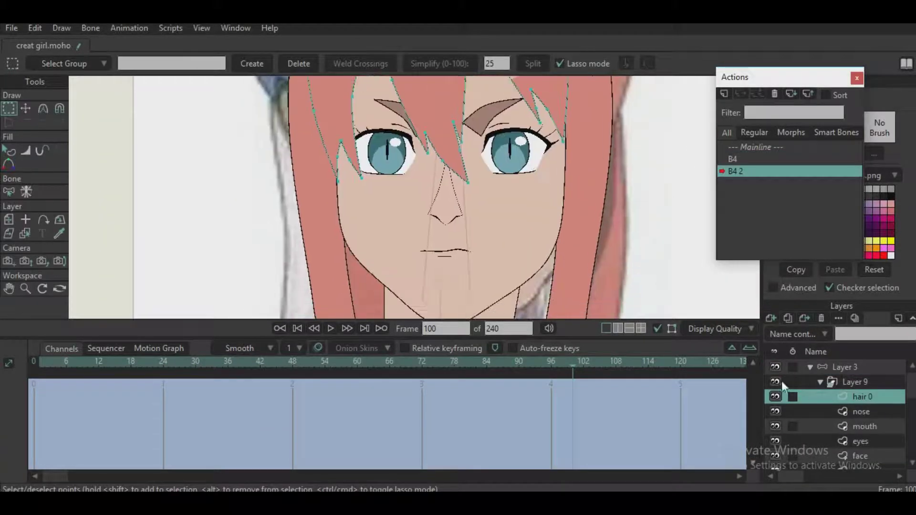
left_click(776, 382)
left_click_drag(558, 262, 555, 247)
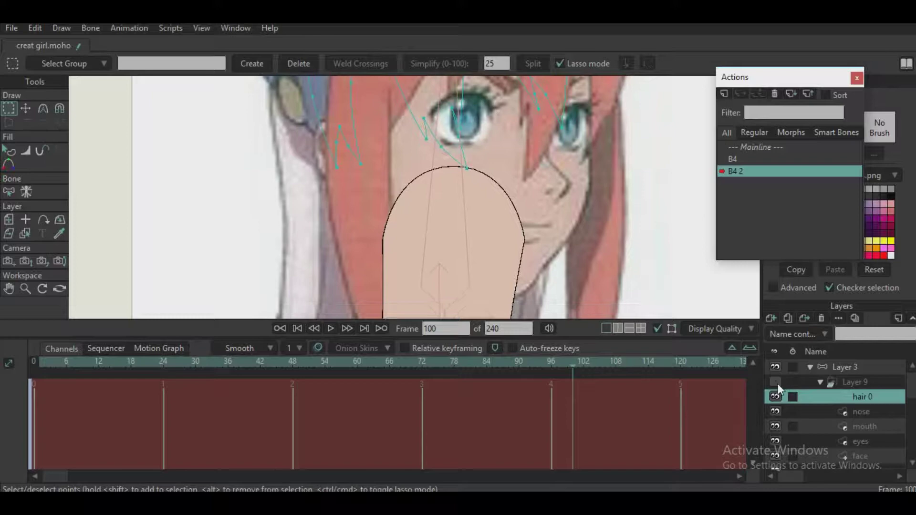
left_click(820, 381)
left_click(820, 382)
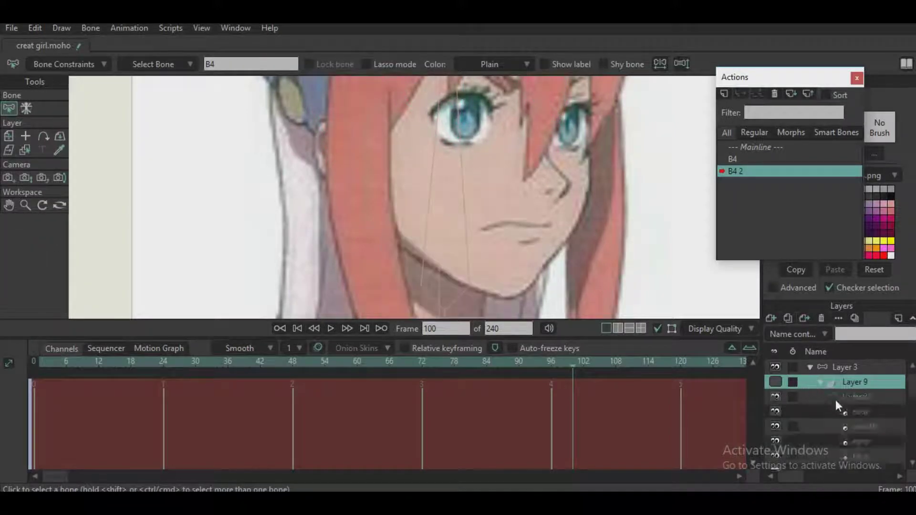
left_click(843, 400)
scroll(498, 190, "down", 5)
left_click_drag(511, 171, 433, 174)
scroll(435, 176, "up", 1)
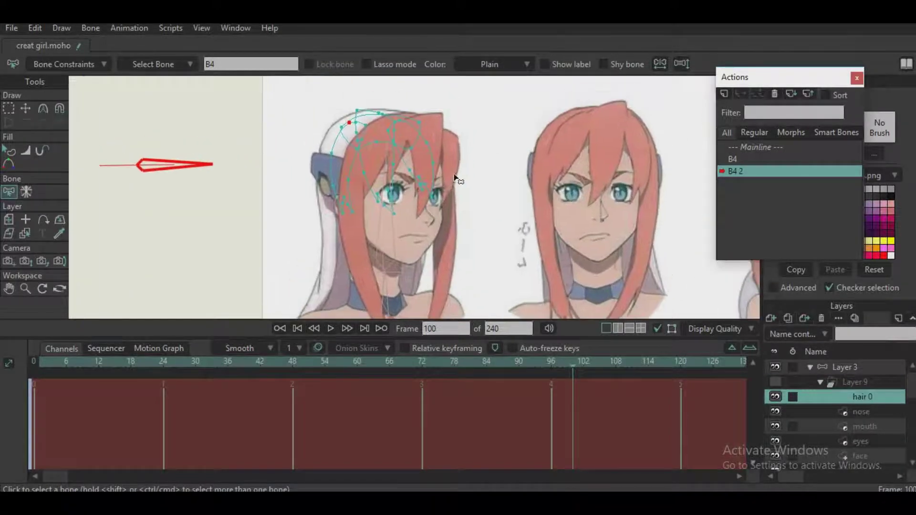
- Move the far-side bang of hair 0 onto the reference hair and place its tip beside the far eye
key("t")
scroll(435, 160, "up", 4)
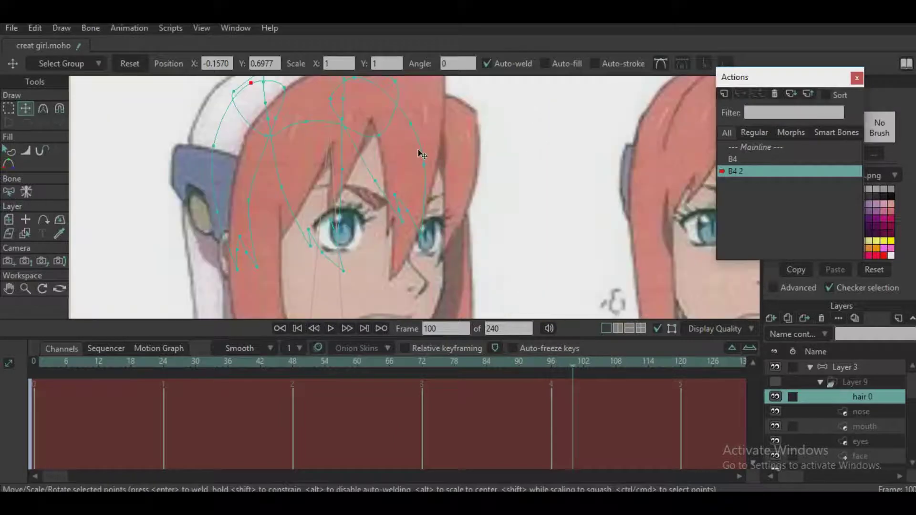
left_click(421, 153)
left_click(420, 152)
left_click_drag(398, 155, 463, 162)
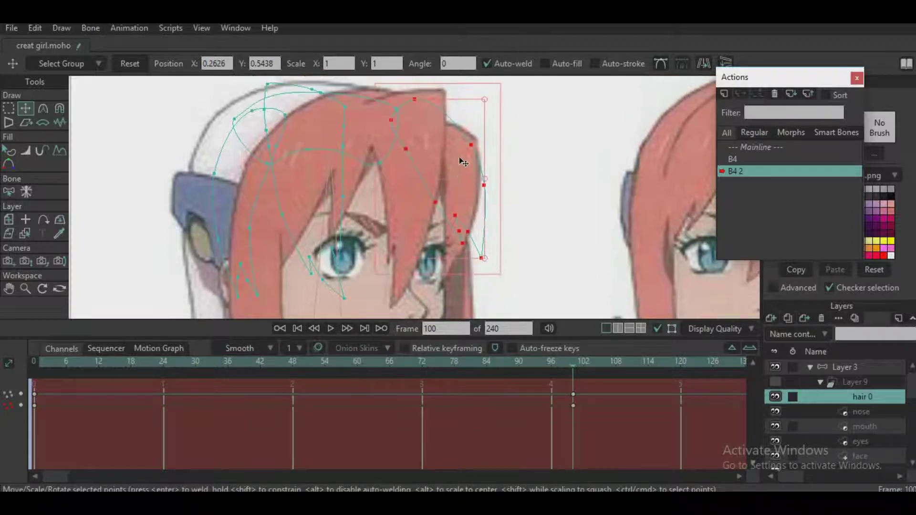
left_click(415, 102)
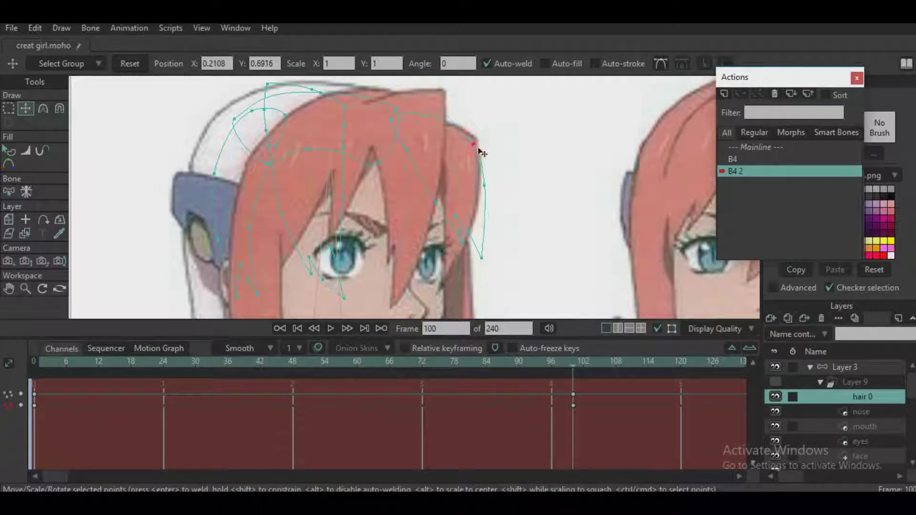
scroll(468, 162, "up", 5)
left_click_drag(463, 157, 455, 107)
left_click_drag(491, 137, 451, 139)
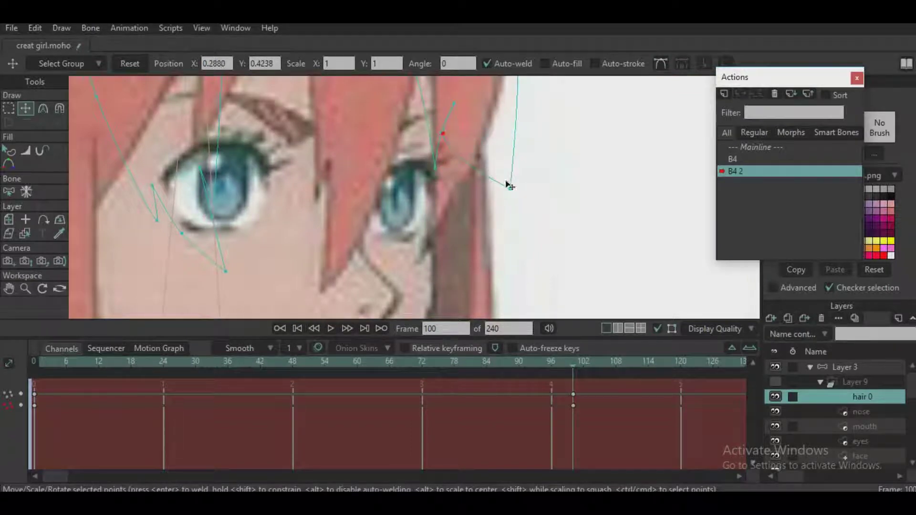
left_click_drag(506, 181, 431, 245)
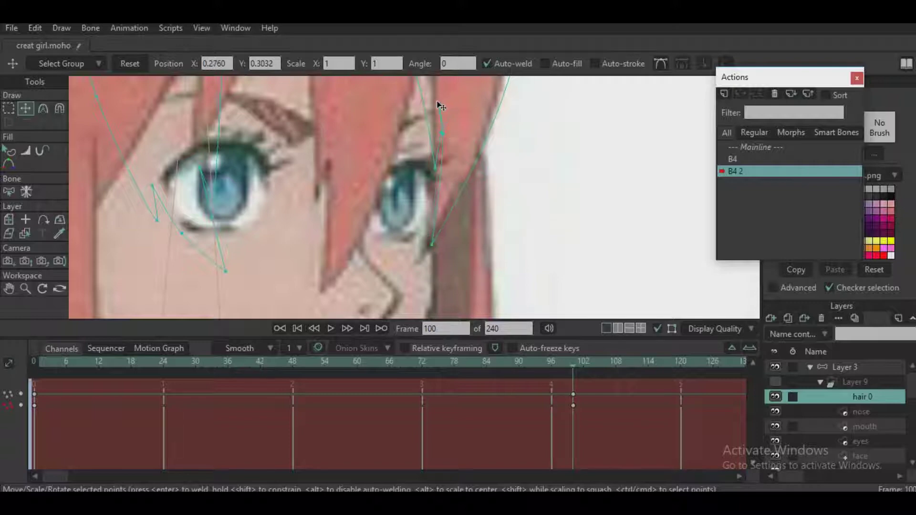
- Adjust the inner-edge points of the far-side bang to follow the reference strand beside the far eye
left_click(438, 104)
left_click_drag(433, 167, 425, 176)
mouse_move(438, 134)
left_mouse_down()
mouse_move(428, 136)
mouse_move(441, 141)
left_mouse_up()
left_click_drag(432, 177, 439, 178)
left_click(435, 137)
left_click(431, 136)
left_click_drag(431, 136, 448, 253)
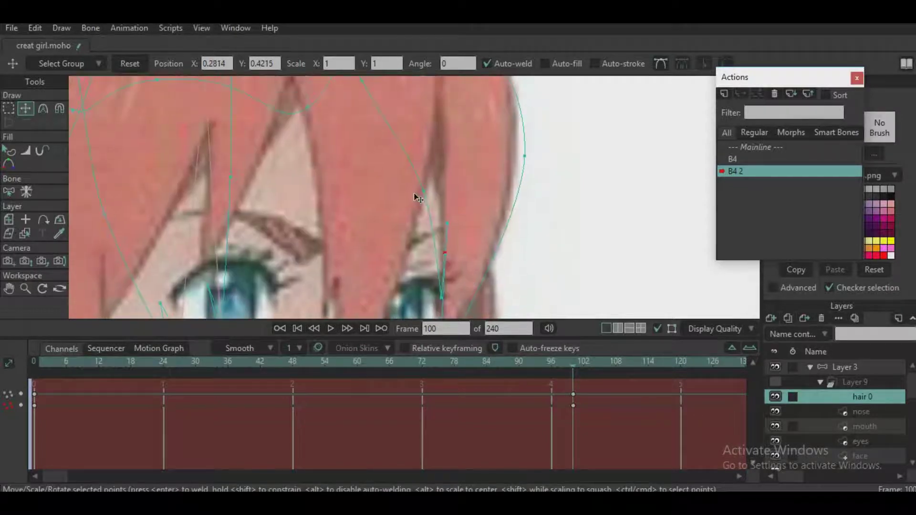
left_click_drag(414, 193, 431, 186)
left_click_drag(433, 183, 443, 249)
left_click_drag(385, 159, 414, 149)
left_click_drag(453, 234, 455, 233)
scroll(443, 225, "down", 4)
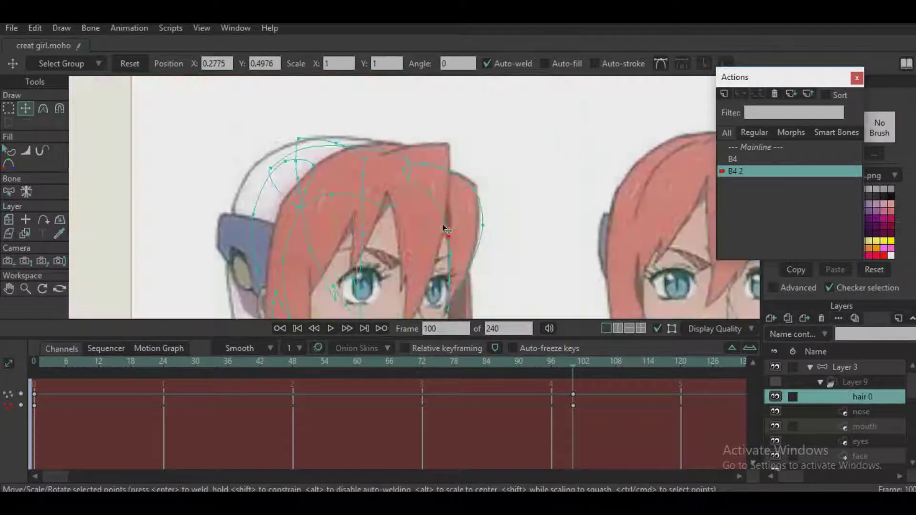
- Move the middle bang's points across the forehead onto the reference strand between the eyes
left_click_drag(417, 205, 419, 160)
scroll(419, 160, "up", 2)
left_click(354, 170)
left_click_drag(338, 172, 424, 167)
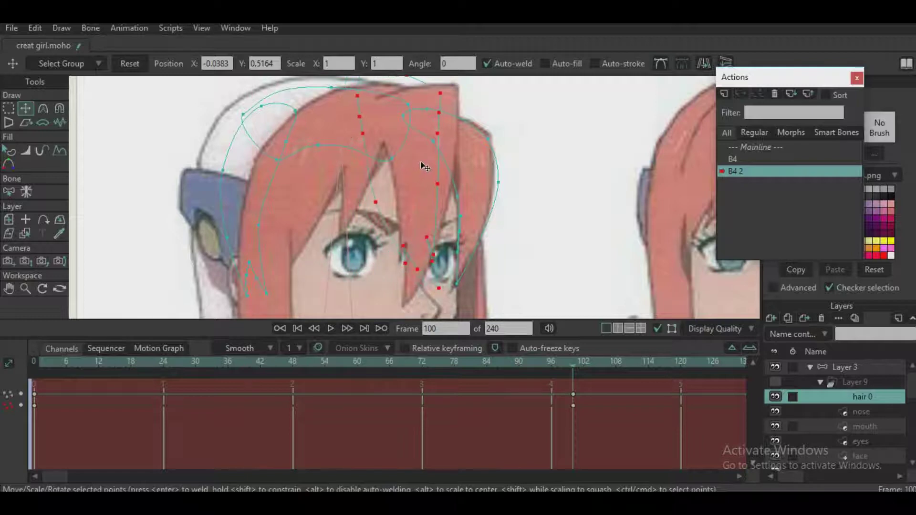
left_click_drag(397, 270, 405, 155)
- Reshape the middle bang's pointed tip and far edge to match the reference strand next to the nose
scroll(419, 190, "up", 3)
left_click(485, 205)
left_click_drag(466, 158, 461, 159)
left_click_drag(467, 165, 465, 202)
left_click(451, 137)
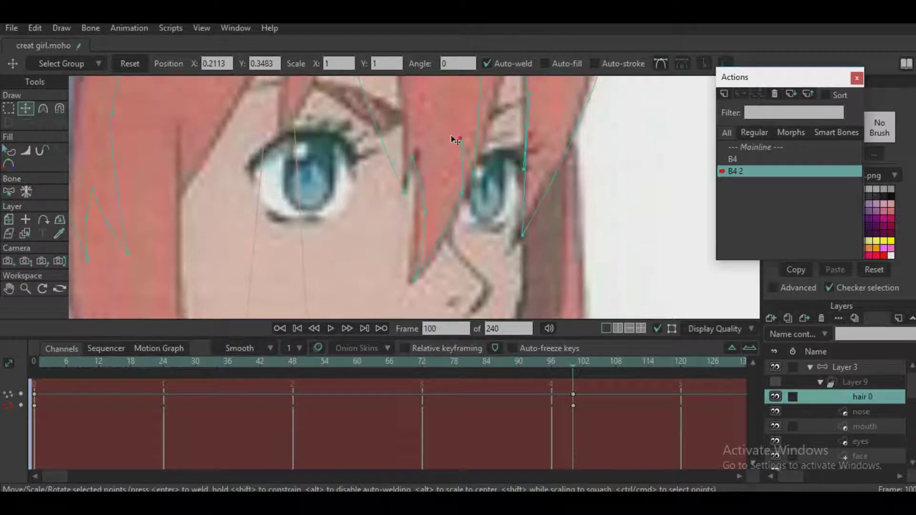
left_click_drag(462, 138, 468, 115)
left_click_drag(468, 121, 468, 251)
left_click_drag(471, 247, 505, 168)
left_click_drag(506, 160, 493, 241)
scroll(478, 158, "down", 1)
left_click_drag(504, 154, 496, 156)
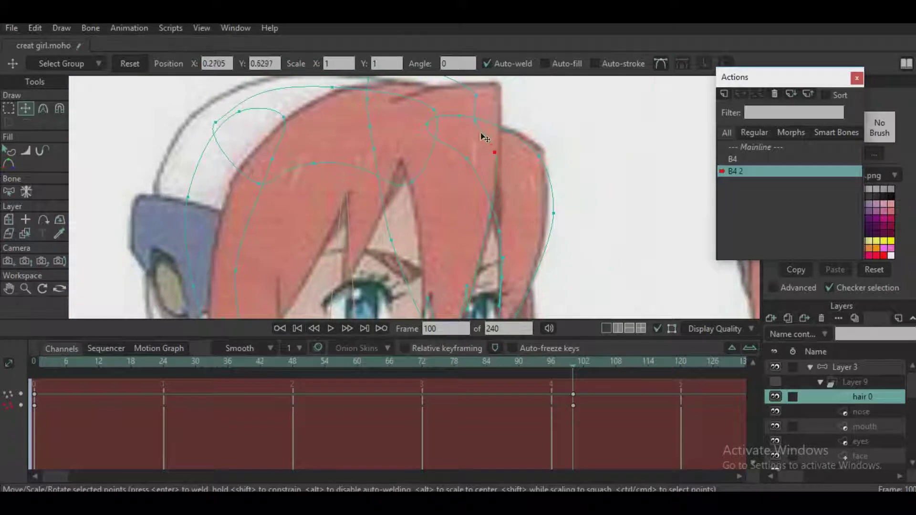
- Fit the middle bang's crown corner and near edge to the reference, up to the notch above the eyebrow
left_click_drag(484, 124, 501, 107)
left_click_drag(438, 96, 459, 152)
left_click_drag(400, 119, 448, 156)
left_click_drag(383, 163, 437, 140)
left_click_drag(423, 177, 451, 178)
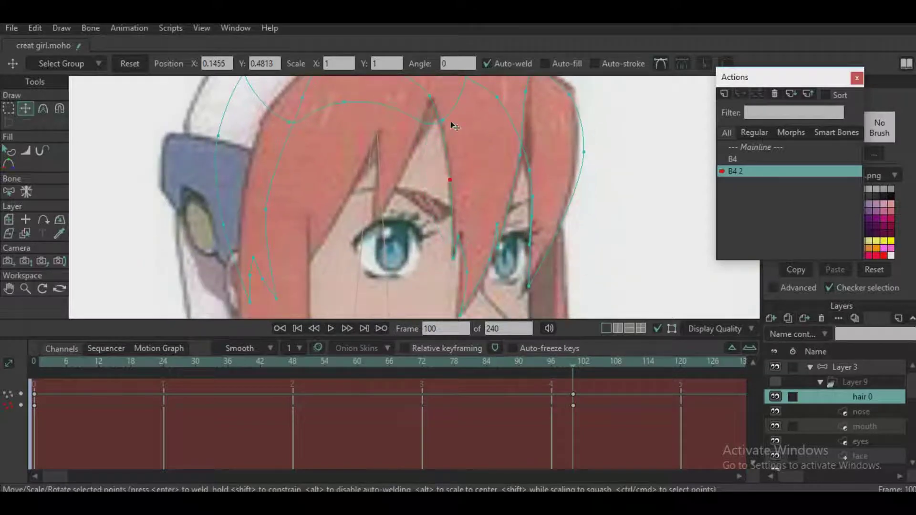
mouse_move(451, 123)
left_mouse_down()
mouse_move(456, 203)
mouse_move(442, 125)
left_mouse_up()
scroll(429, 167, "down", 2)
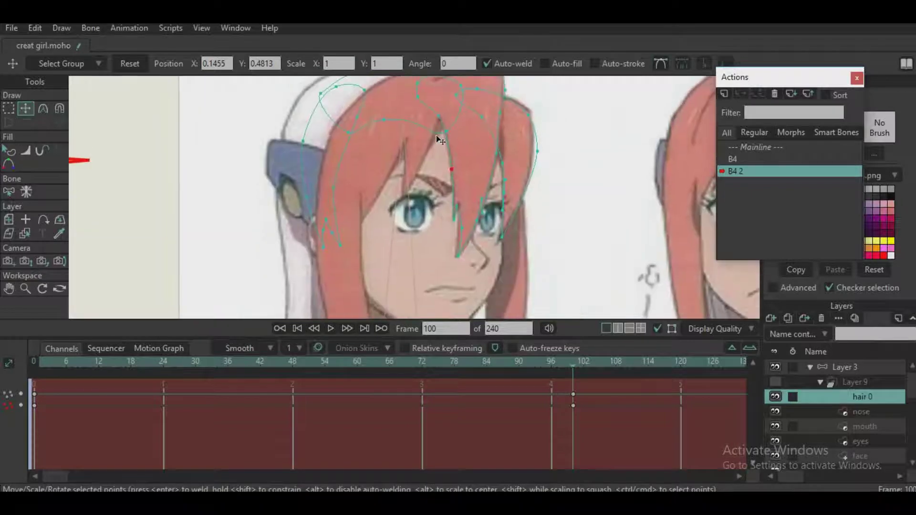
- Move the near-side bang's points onto the reference hair beside the near eye
left_click(337, 160)
left_click_drag(334, 156, 391, 125)
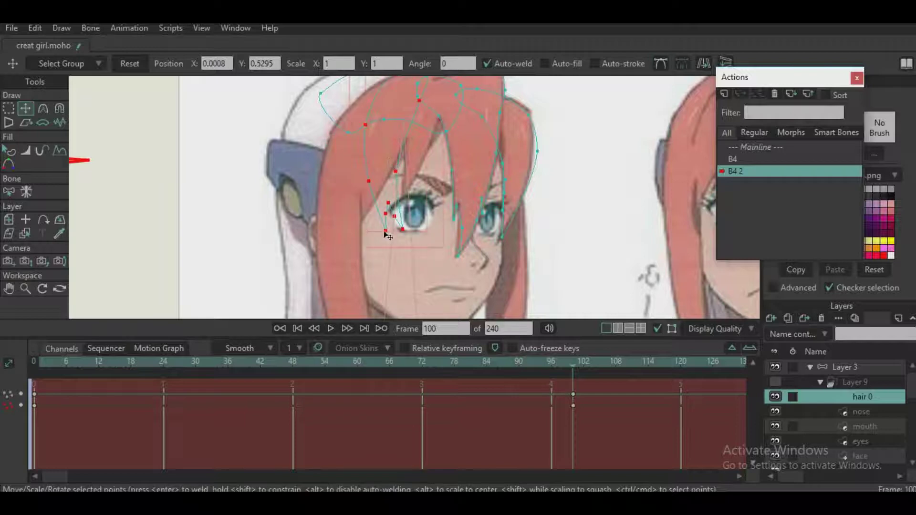
mouse_move(386, 228)
left_mouse_down()
mouse_move(378, 224)
mouse_move(390, 224)
left_mouse_up()
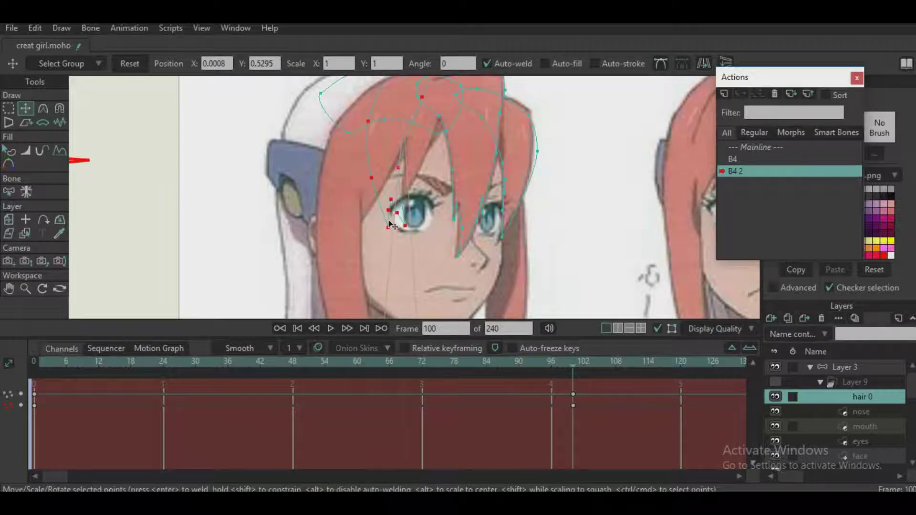
- Reshape the near-side bang's notch, small strand and outer tip to follow the reference around the near eye
left_click(399, 170)
left_click_drag(399, 166, 430, 145)
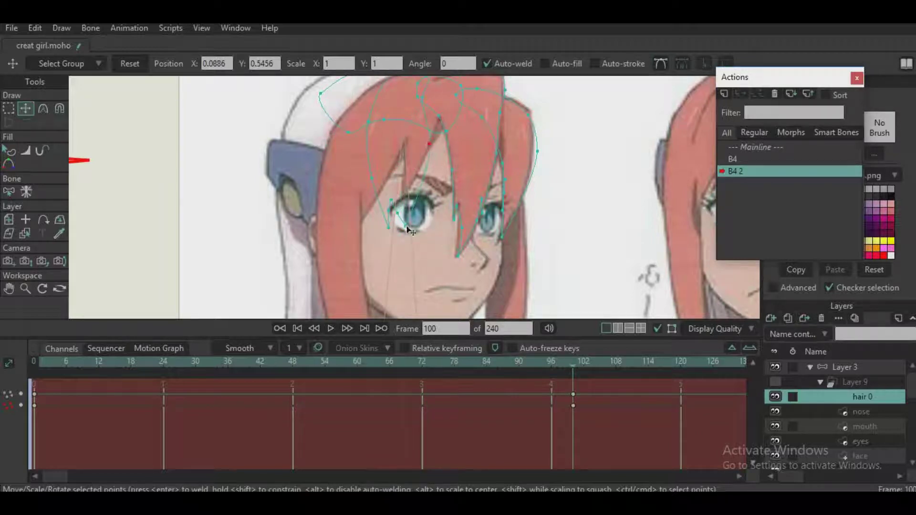
left_click_drag(405, 226, 404, 141)
left_click_drag(388, 209, 382, 192)
left_click_drag(372, 178, 357, 179)
left_click_drag(391, 231, 360, 229)
left_click_drag(359, 187, 376, 235)
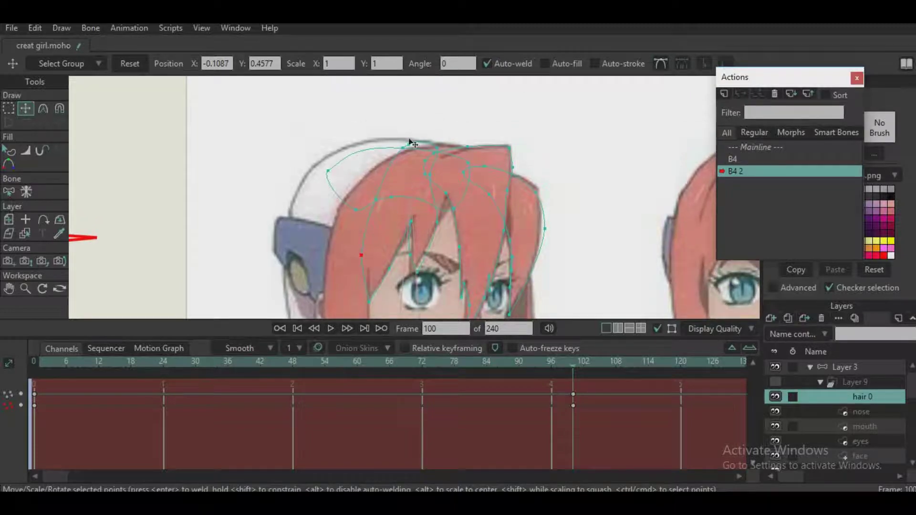
- Shift the upper root points of the bangs toward the front of the crown inside the reference hair
scroll(413, 143, "up", 1)
left_click(425, 160)
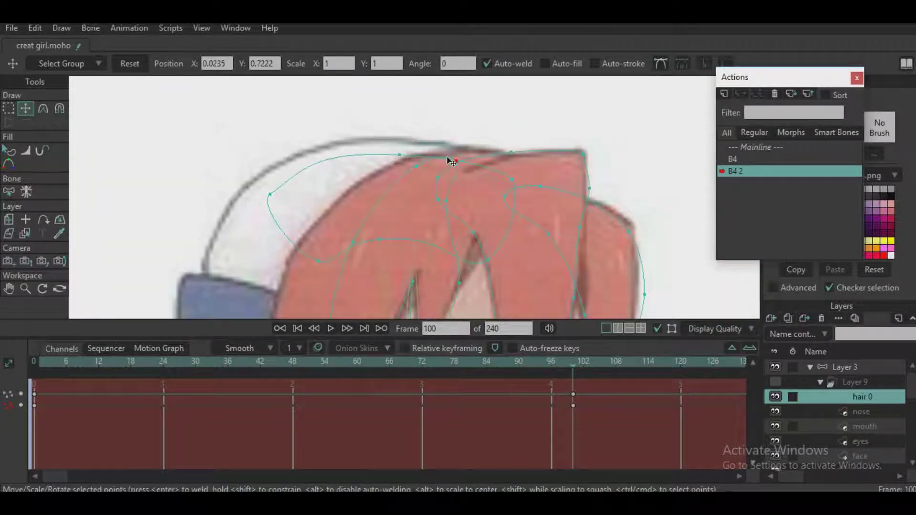
left_click_drag(419, 202, 414, 145)
left_click_drag(477, 202, 545, 177)
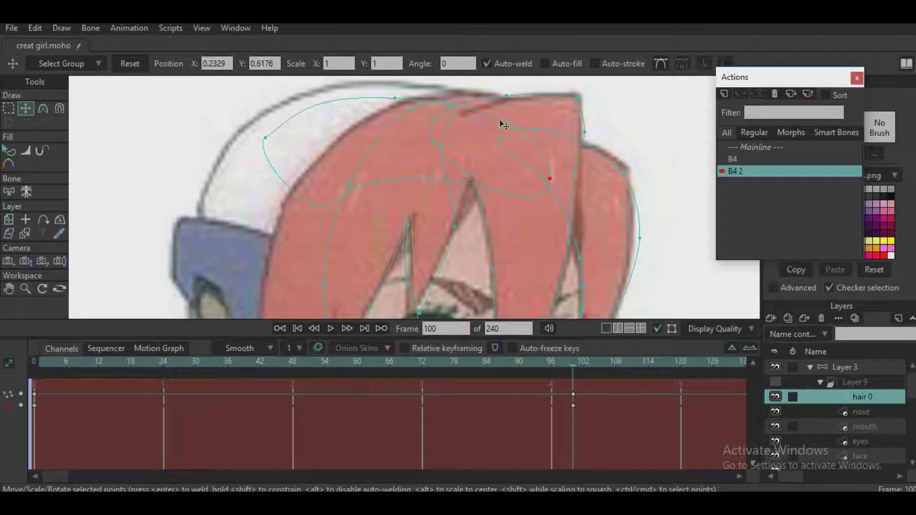
left_click_drag(500, 120, 527, 102)
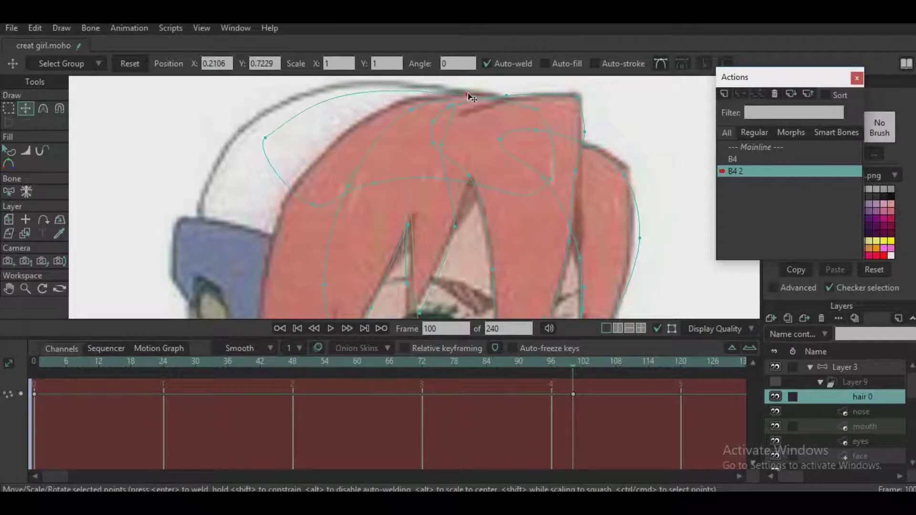
- Pull the near-side bang's outlying root points inward from the white headgear onto the reference hair
left_click_drag(268, 147, 362, 184)
scroll(369, 171, "down", 4)
scroll(361, 166, "up", 3)
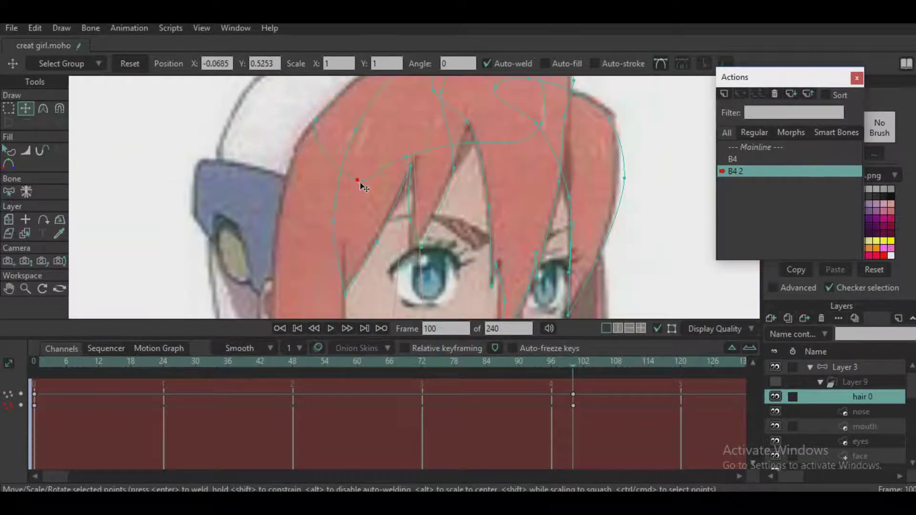
scroll(372, 201, "down", 2)
scroll(455, 194, "up", 1)
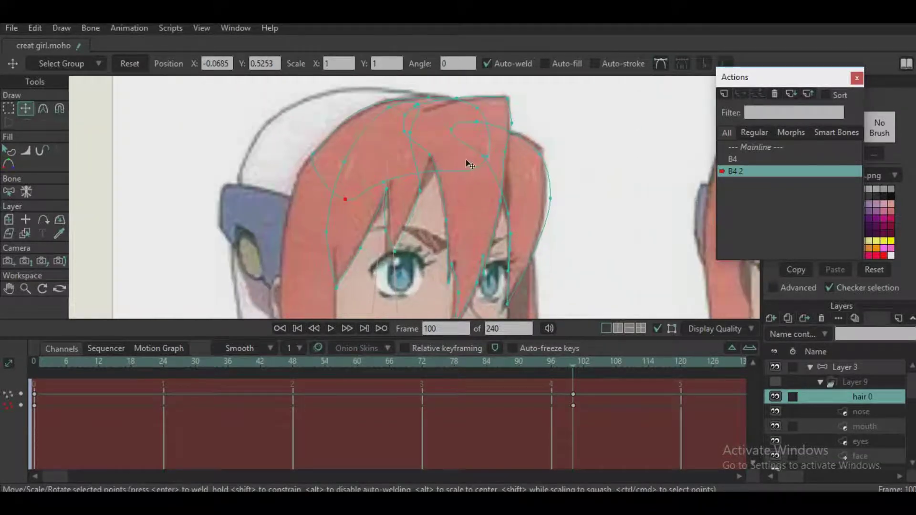
- Raise the crown points to the reference hair's top edge and check the rear corner beside the headgear
left_click(485, 144)
left_click(408, 167)
left_click_drag(398, 157, 429, 98)
scroll(429, 98, "up", 1)
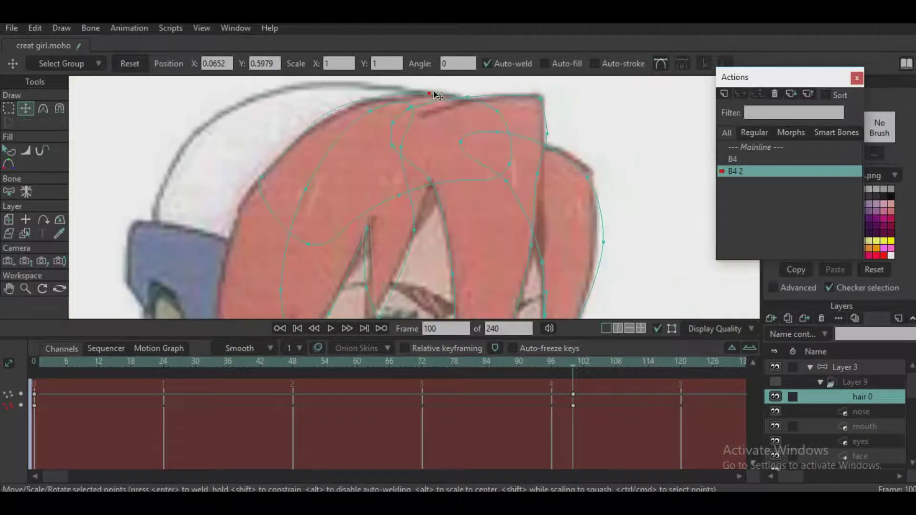
left_click(366, 107)
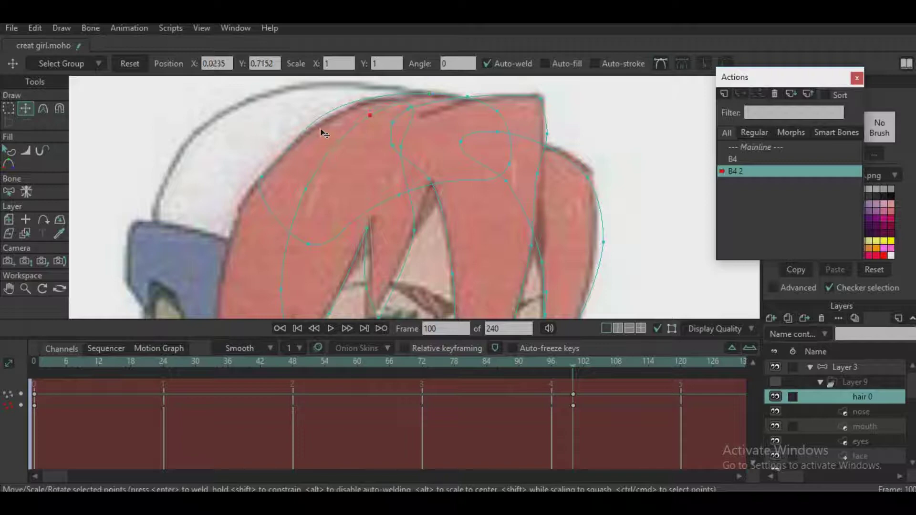
left_click(261, 177)
- Adjust the curvature handles along the crown's rear edge to follow the reference outline beside the headgear
left_click(43, 109)
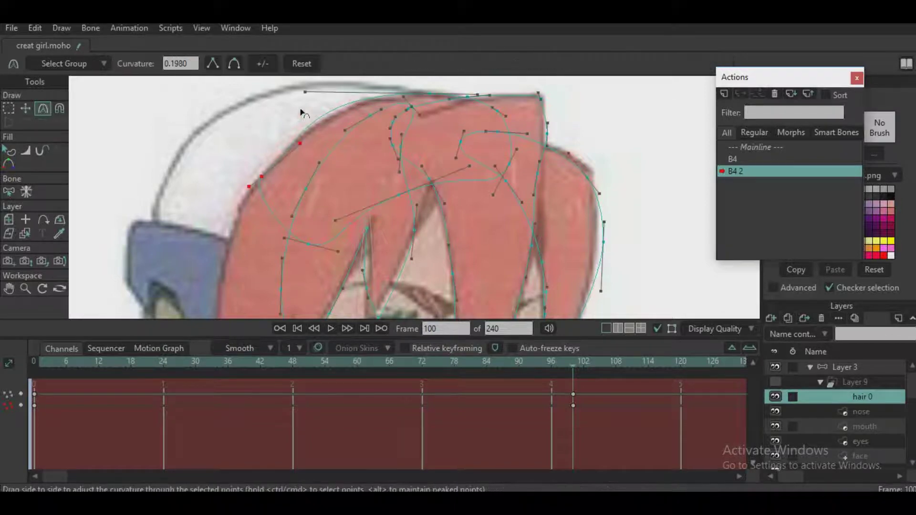
left_click_drag(304, 94, 313, 104)
left_click_drag(299, 145, 295, 142)
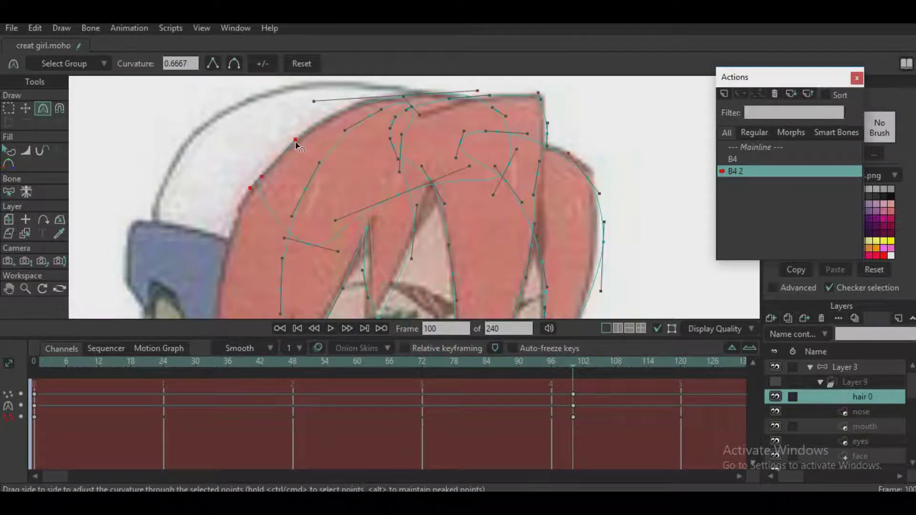
scroll(282, 157, "down", 2)
key("t")
scroll(375, 174, "down", 4)
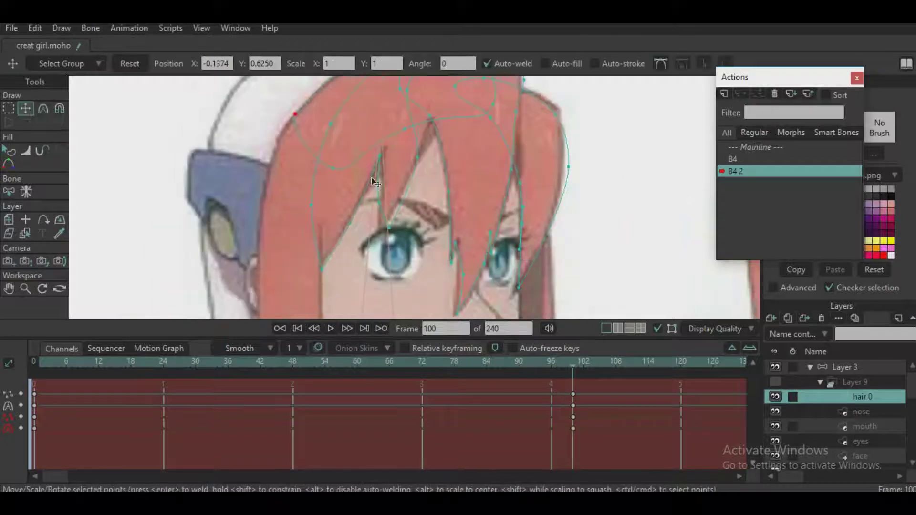
- Examine the remaining face and hair layers against the reference, from nose down to hair 2
left_click(868, 407)
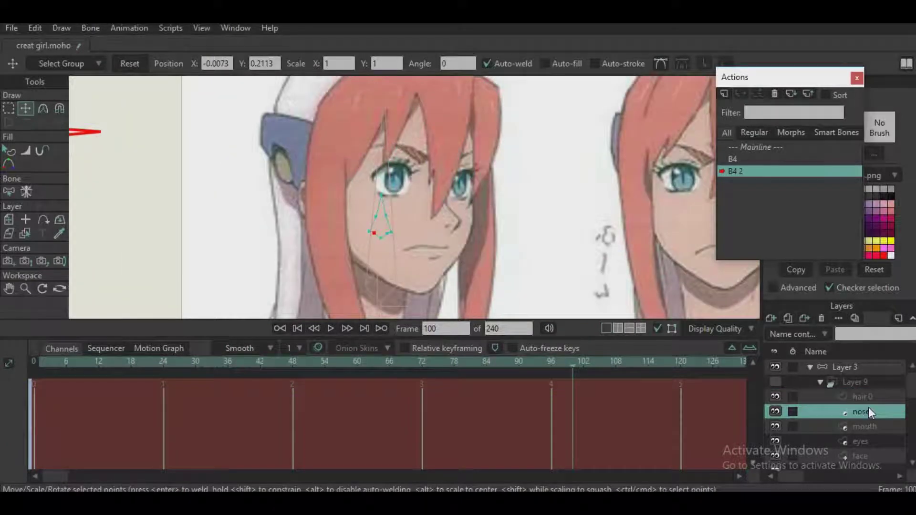
scroll(868, 408, "down", 2)
left_click(868, 422)
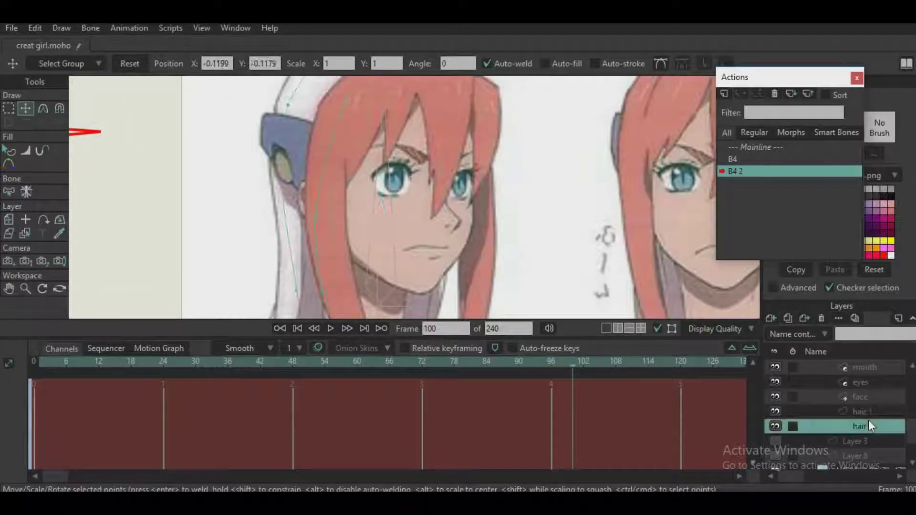
scroll(868, 427, "up", 1)
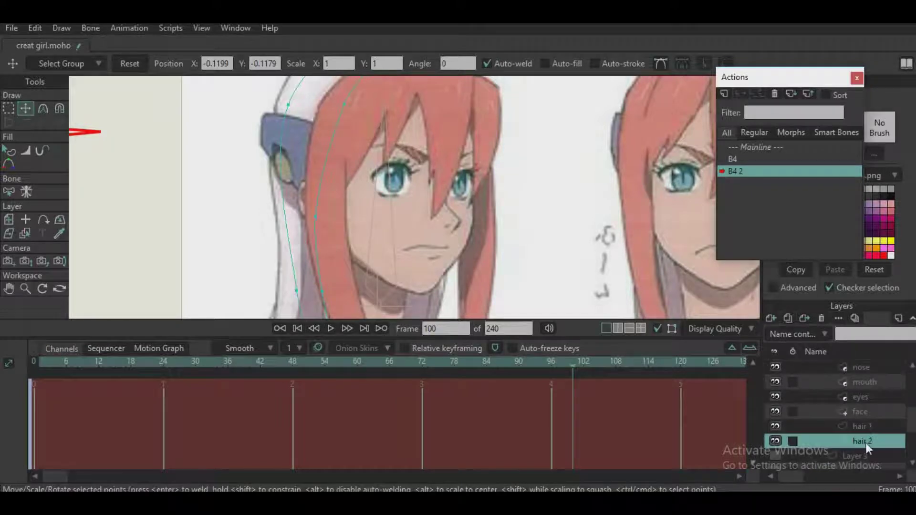
scroll(866, 442, "up", 2)
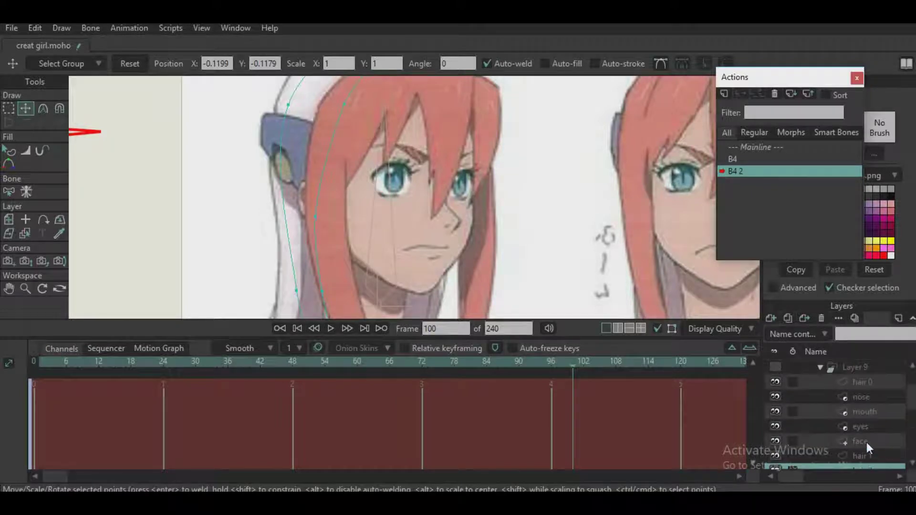
scroll(866, 442, "down", 1)
mouse_move(871, 455)
left_mouse_down()
mouse_move(869, 423)
mouse_move(868, 461)
left_mouse_up()
scroll(859, 438, "up", 2)
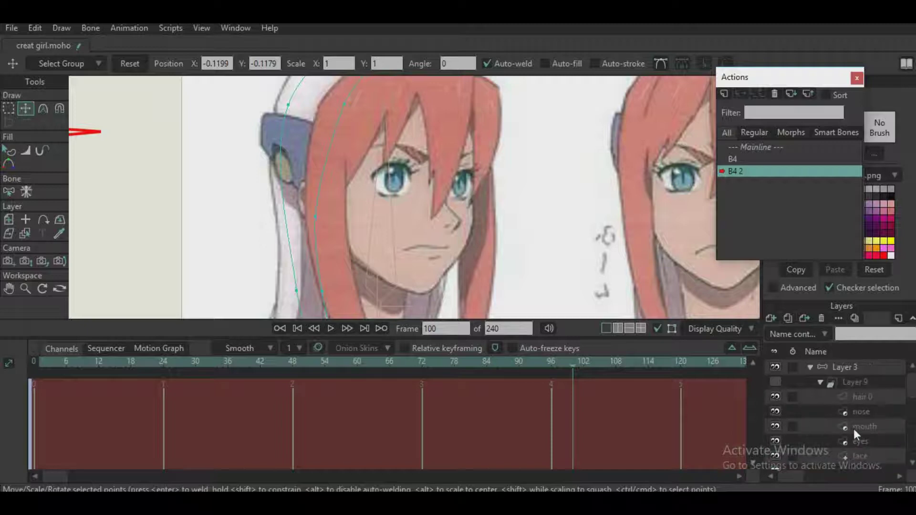
- Move the whole nose shape onto the reference nose and fit its tip to the profile line
left_click(868, 410)
scroll(403, 226, "up", 4)
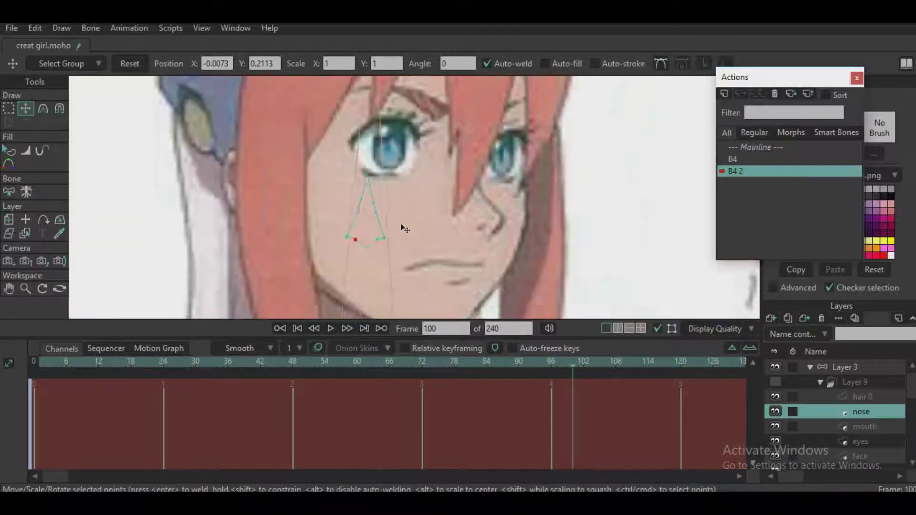
left_click(373, 229)
left_click_drag(372, 229, 514, 217)
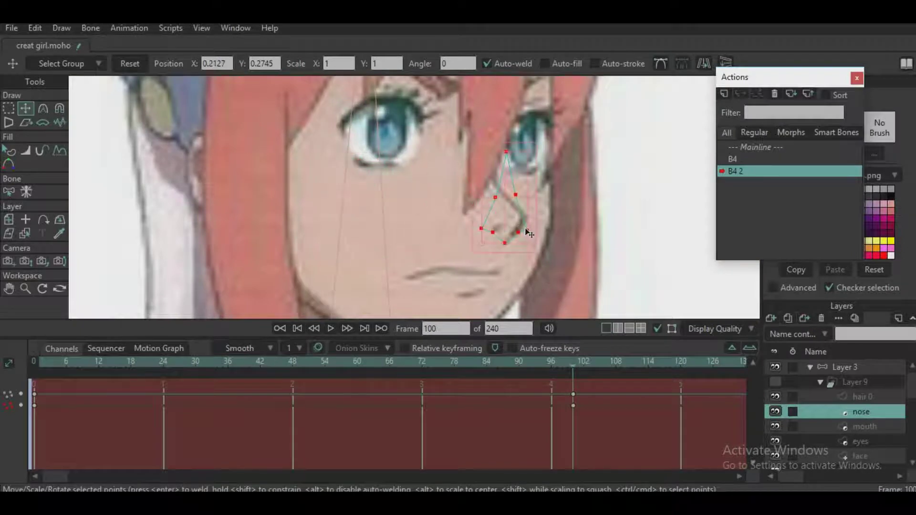
left_click(525, 229)
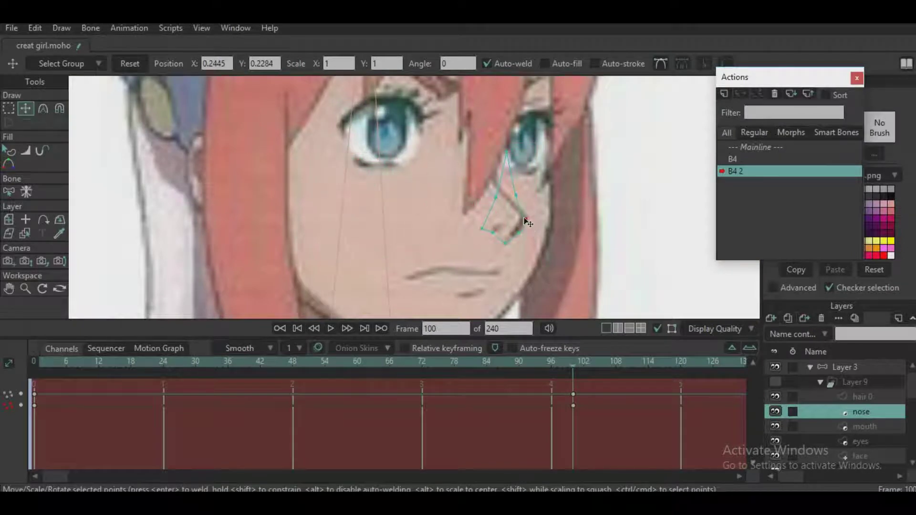
- Reshape the nose's base, near side and bridge points to follow the reference nose
left_click(505, 242)
left_click_drag(509, 242, 483, 232)
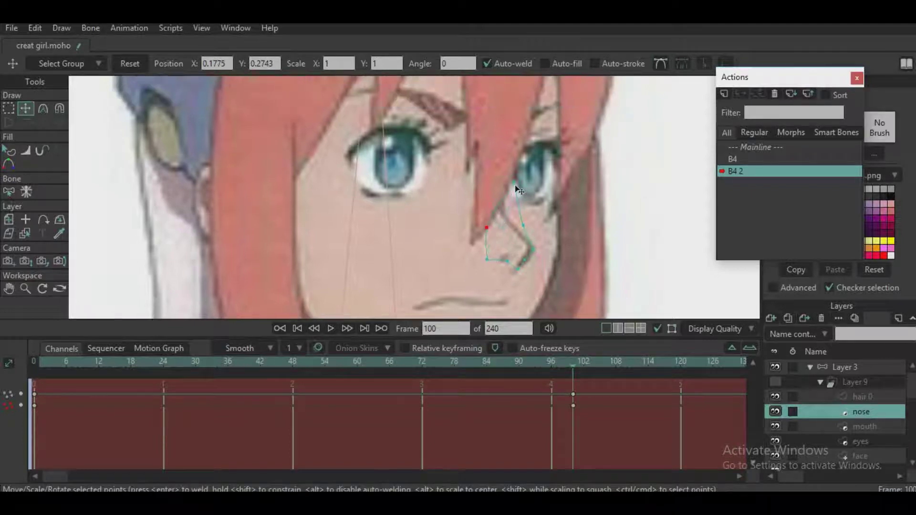
left_click_drag(514, 186, 480, 161)
left_click_drag(535, 229, 518, 224)
left_click(532, 246)
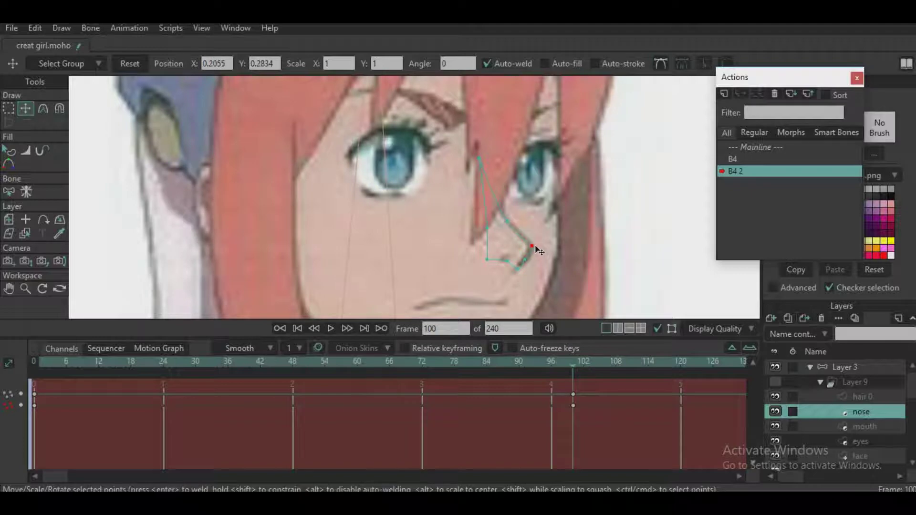
- Select all points of the mouth layer and move them onto the reference mouth
left_click(856, 426)
left_click(4, 109)
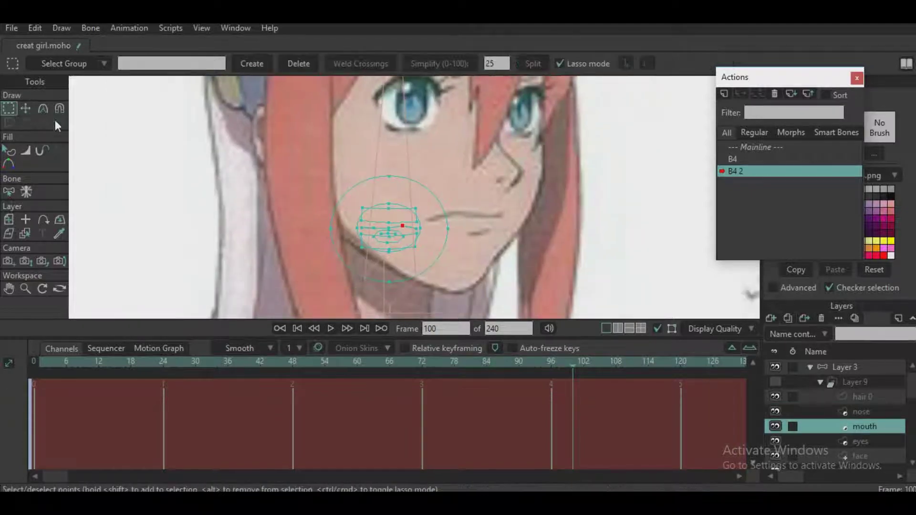
mouse_move(294, 191)
left_mouse_down()
mouse_move(484, 292)
mouse_move(304, 161)
mouse_move(279, 183)
left_mouse_up()
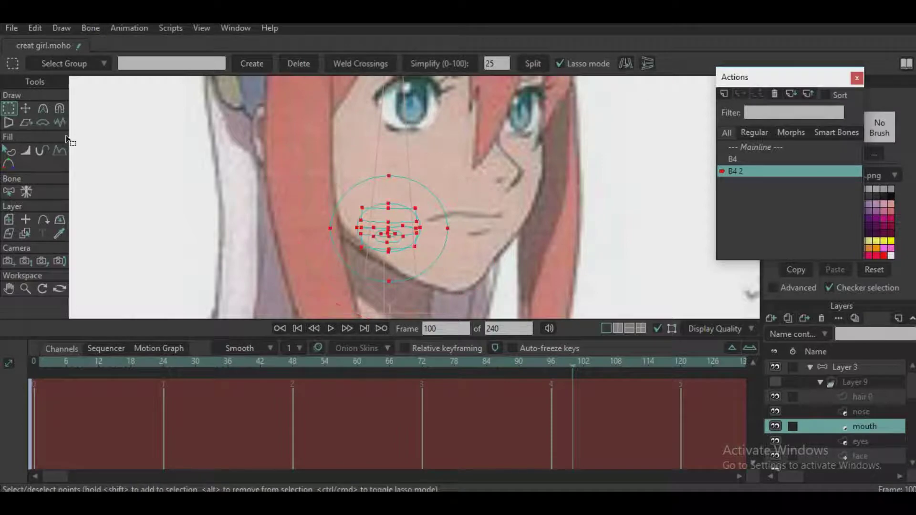
left_click(26, 109)
left_click_drag(385, 238, 468, 228)
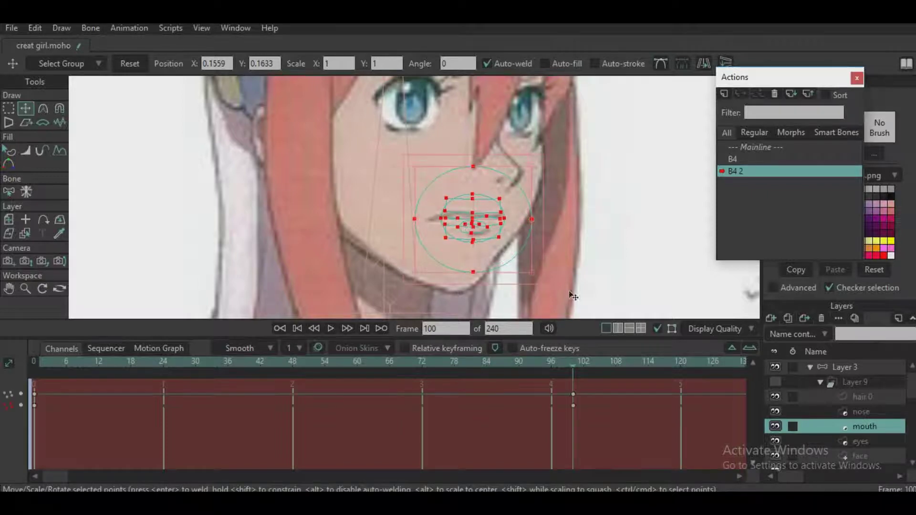
- Select all points of the eyes layer and move them so the near eye sits over the reference eye
left_click(863, 442)
left_click(9, 109)
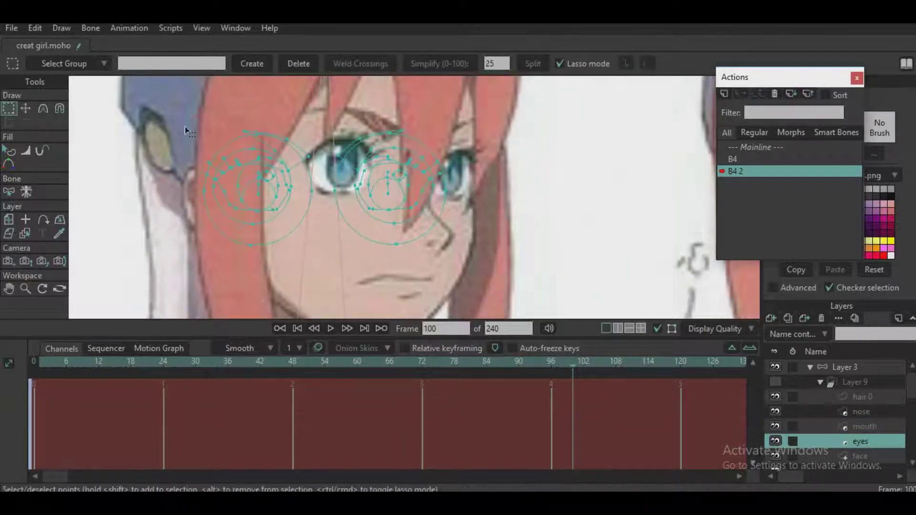
mouse_move(186, 131)
left_mouse_down()
mouse_move(429, 280)
mouse_move(420, 98)
mouse_move(112, 168)
mouse_move(110, 157)
left_mouse_up()
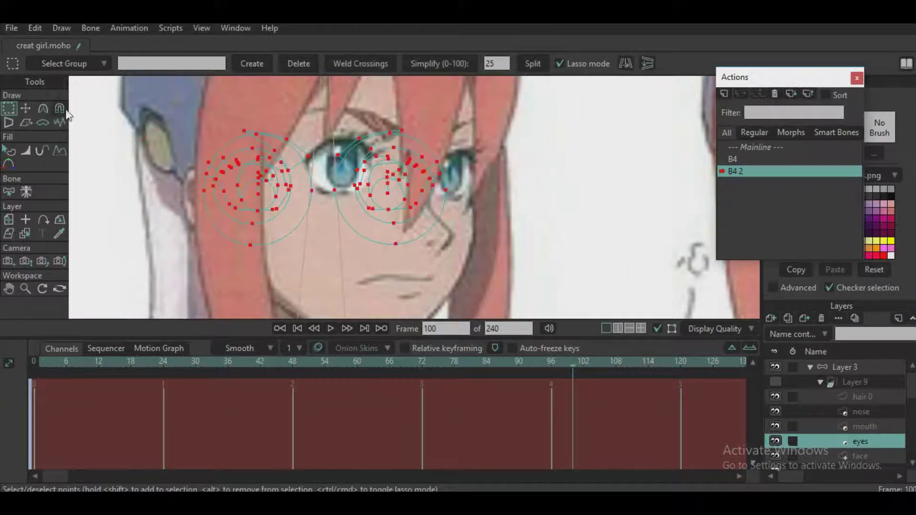
key("t")
left_click_drag(325, 199, 419, 176)
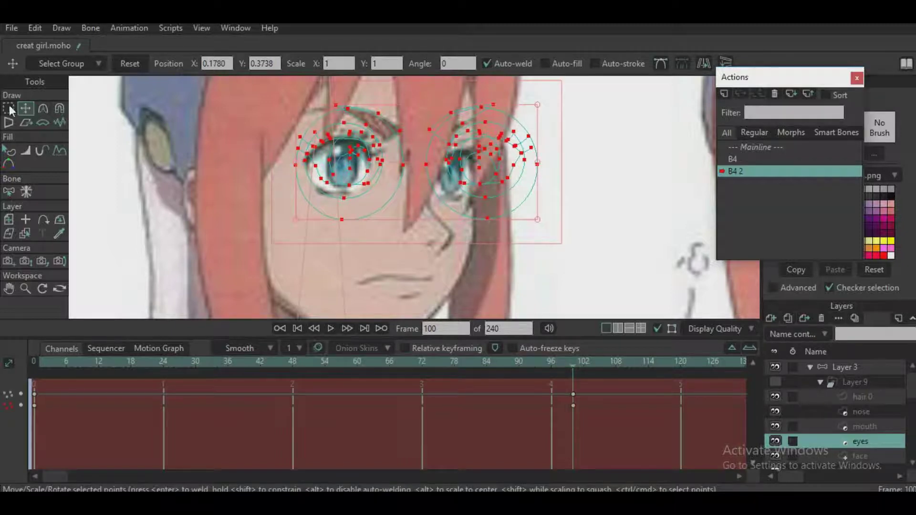
- Fit the near eye's white shape to the reference eye, down to the lower lid
left_click(10, 108)
scroll(328, 167, "up", 1)
scroll(328, 167, "up", 2)
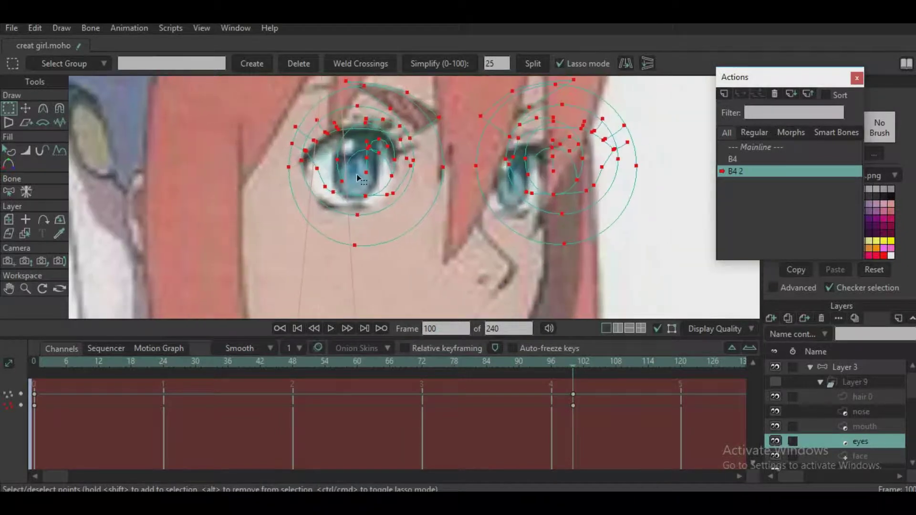
scroll(358, 178, "up", 1)
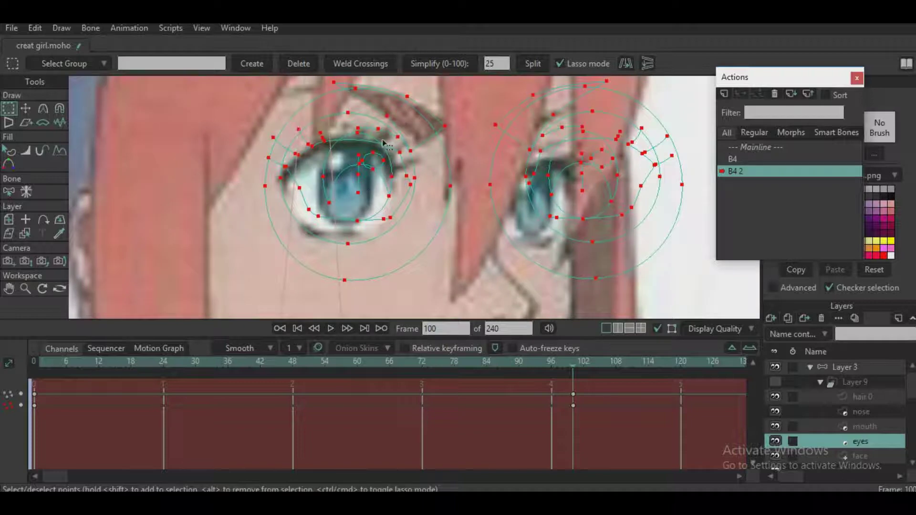
scroll(387, 143, "down", 2)
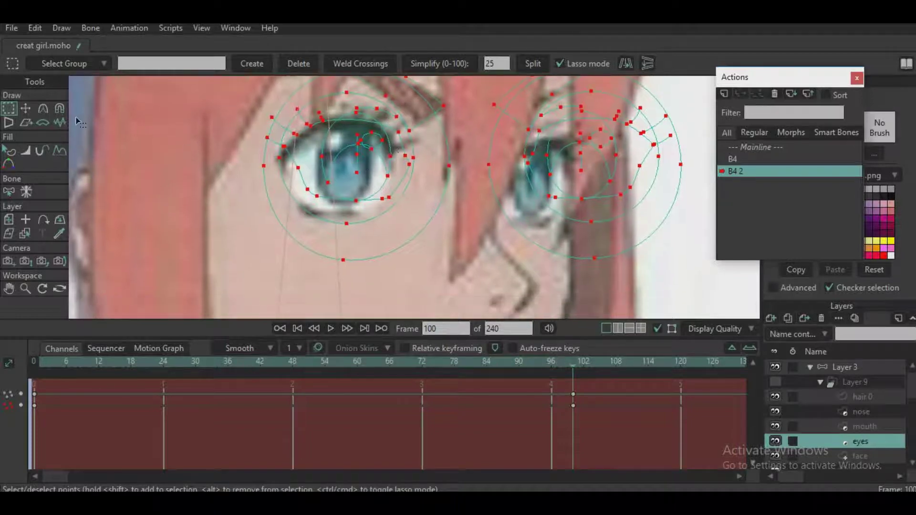
left_click(28, 111)
scroll(297, 229, "up", 2)
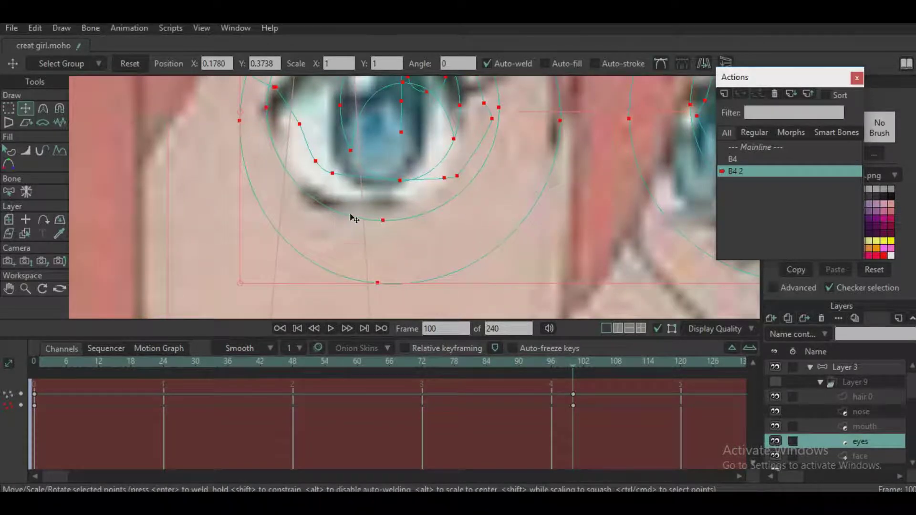
left_click(350, 215)
left_click_drag(346, 214, 334, 226)
left_click(351, 179)
left_click_drag(348, 176, 325, 261)
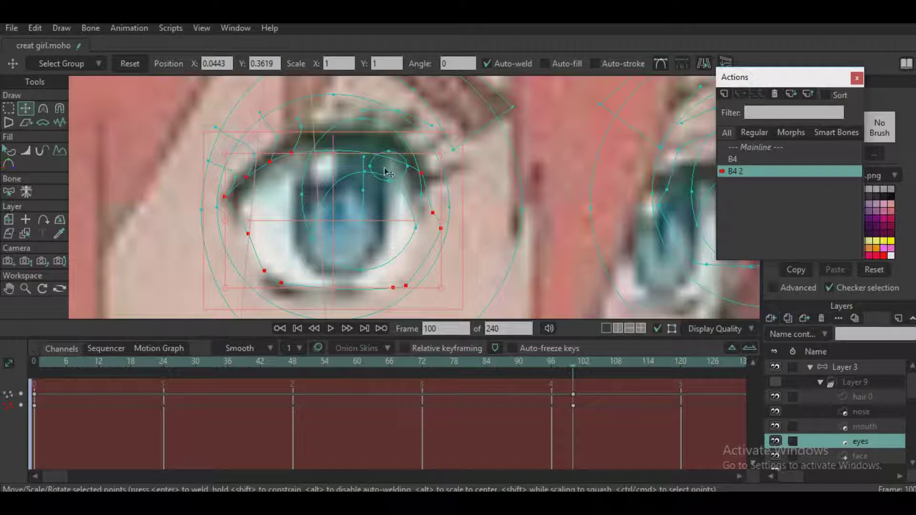
- Adjust the near eye's upper-lash points around the outer eye corner to match the reference
left_click(301, 127)
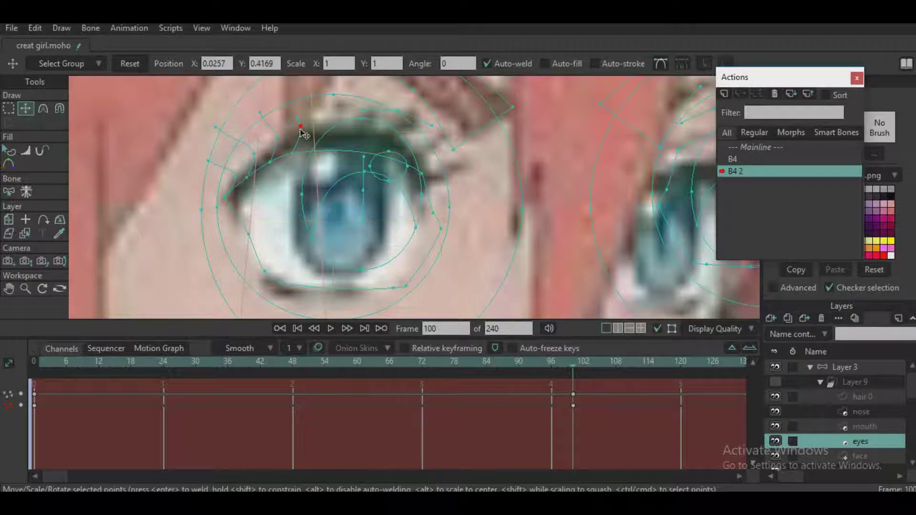
left_click(243, 156)
left_click_drag(219, 181, 288, 136)
- Scale the near eye's iris down and move it onto the reference iris
left_click(383, 125)
left_click_drag(376, 183, 380, 147)
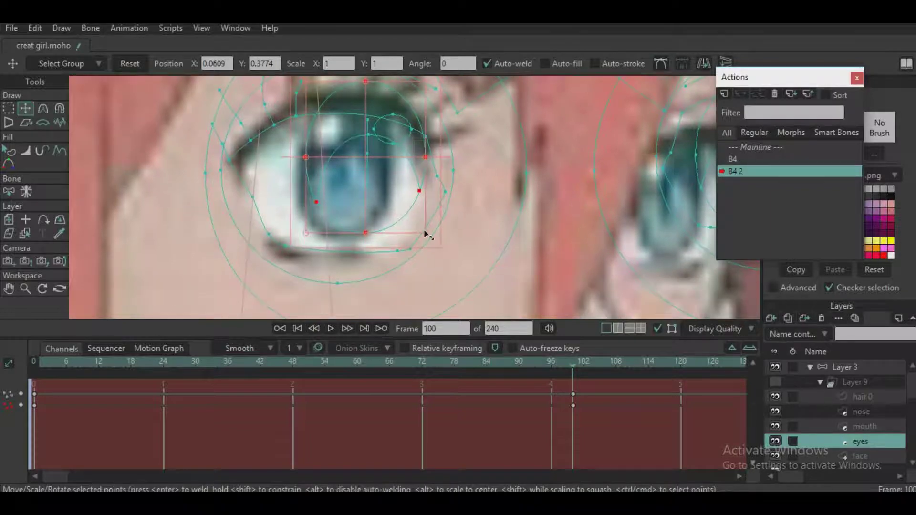
left_click_drag(424, 233, 406, 223)
left_click_drag(396, 179, 387, 201)
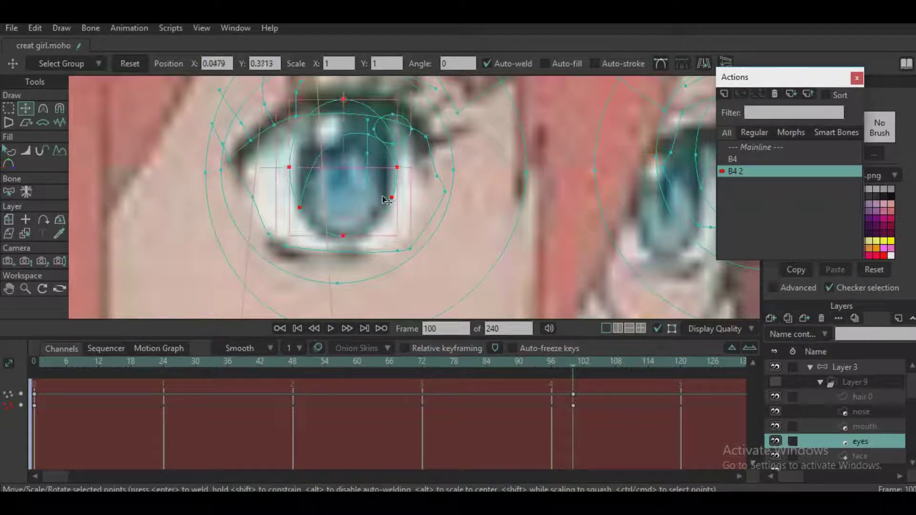
- Position the near eye's inner iris shape, small round highlight and pupil line inside the iris to match the reference
left_click(368, 136)
left_click_drag(369, 137, 339, 157)
left_click(388, 143)
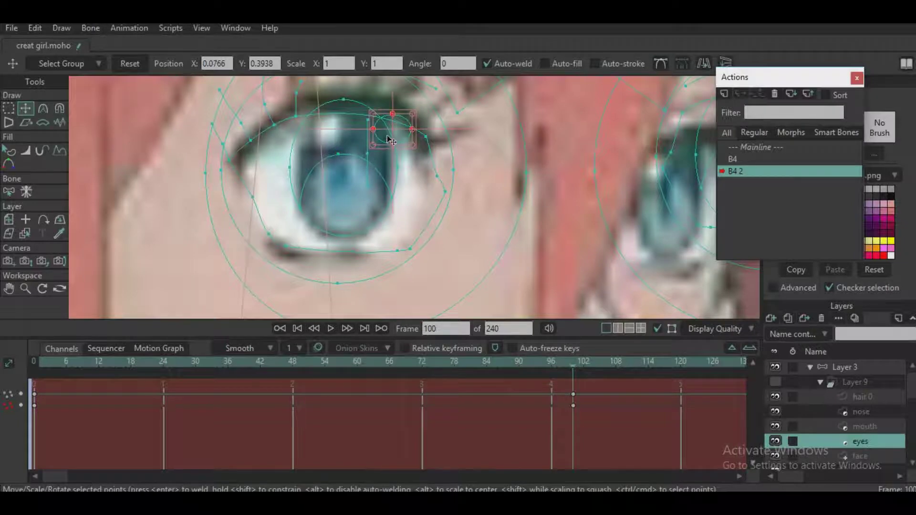
left_click_drag(390, 140, 376, 150)
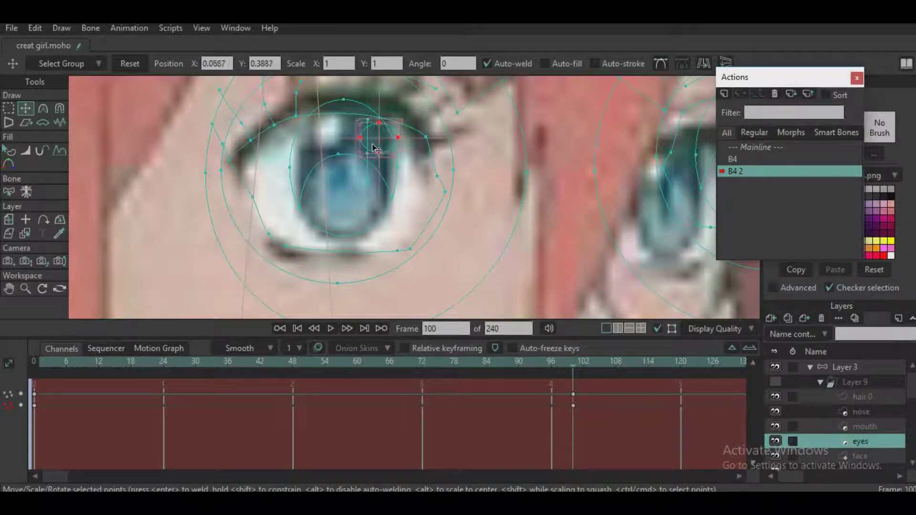
left_click(367, 169)
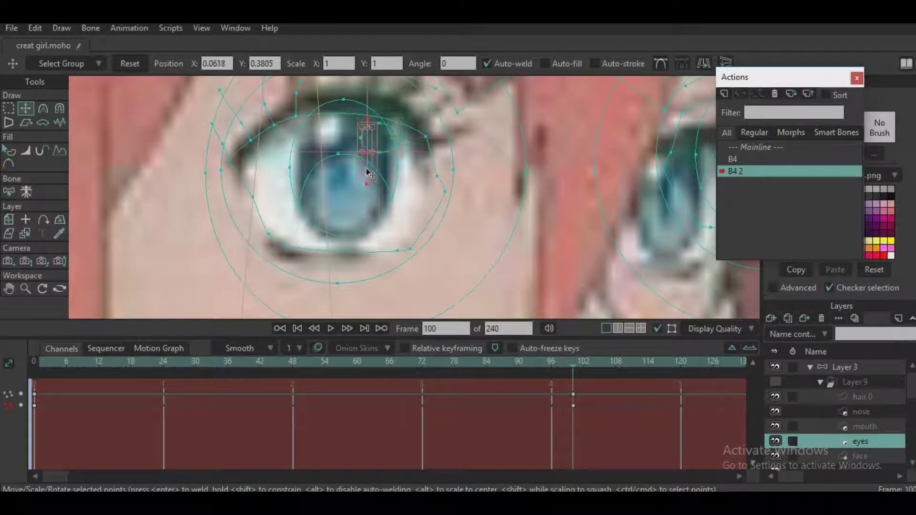
key("ctrl+z")
left_click_drag(341, 169, 341, 170)
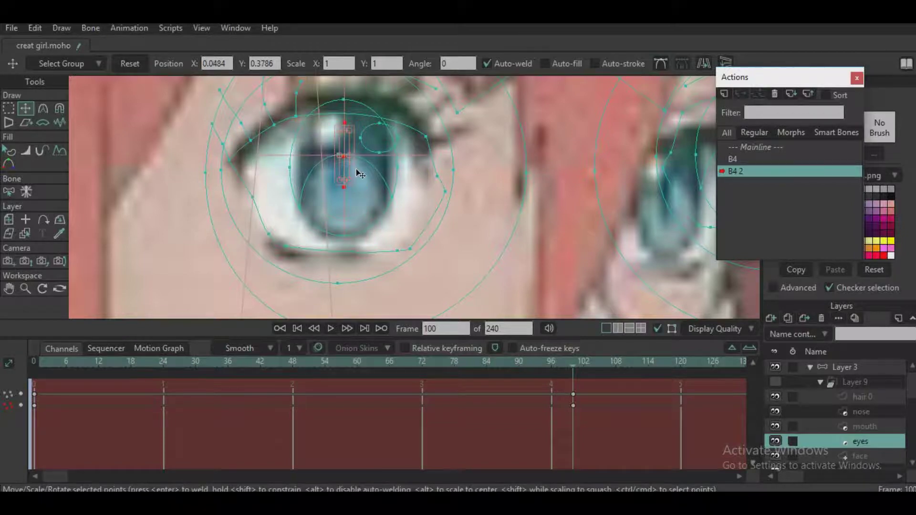
- Move the near eye's lid crease and eyebrow points onto the reference crease and brow
left_click_drag(382, 132, 373, 208)
left_click(406, 153)
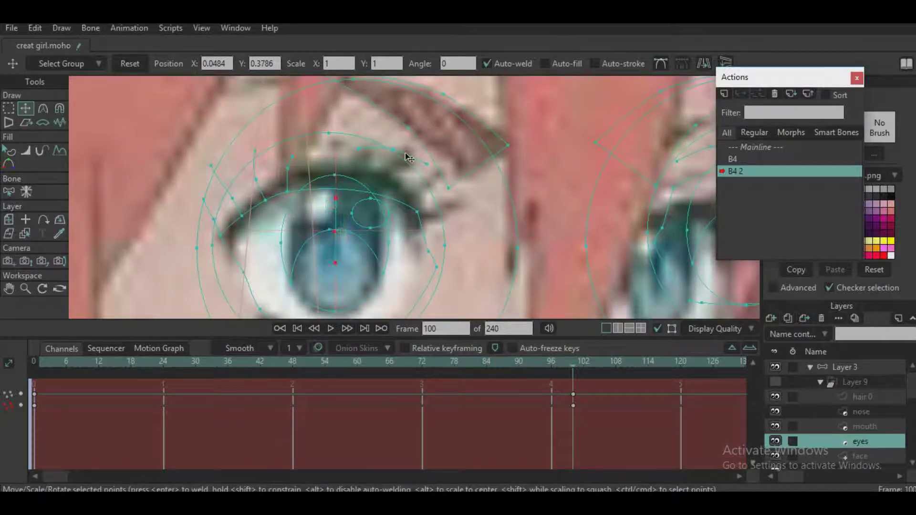
left_click_drag(406, 152, 413, 193)
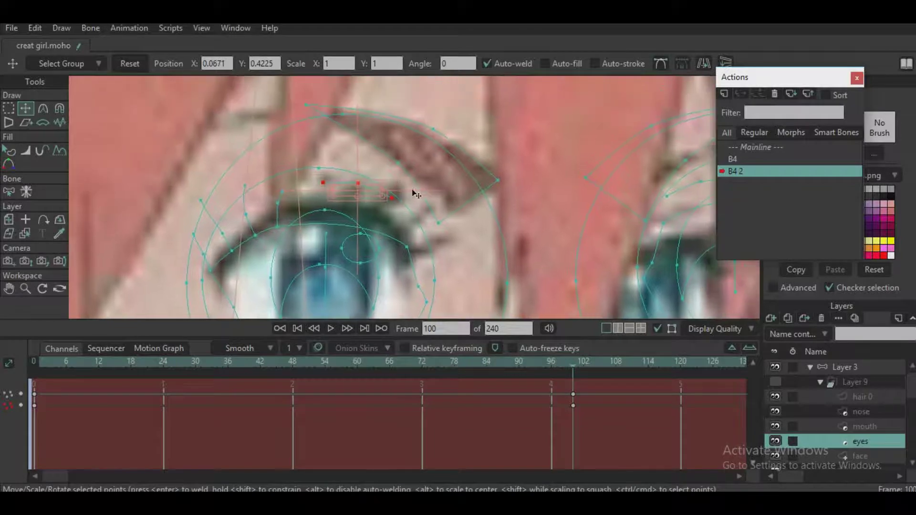
left_click(437, 221)
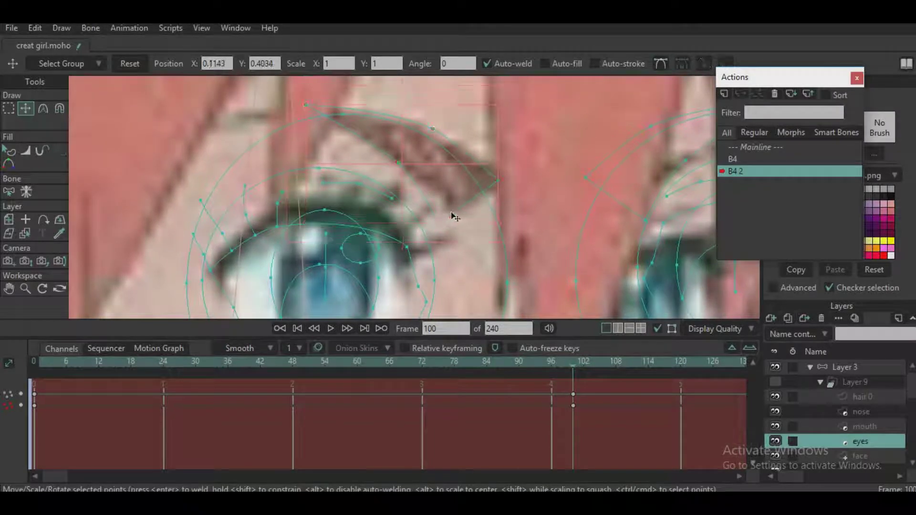
left_click(497, 181)
left_click_drag(400, 168, 369, 148)
- Select all points of the far eye and its eyebrow and move them over the reference far eye
left_click_drag(399, 181, 235, 138)
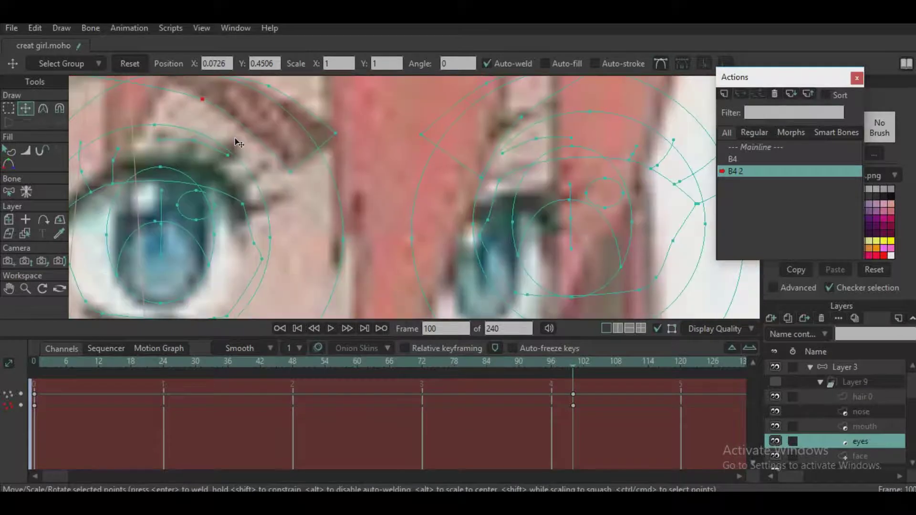
scroll(238, 144, "down", 2)
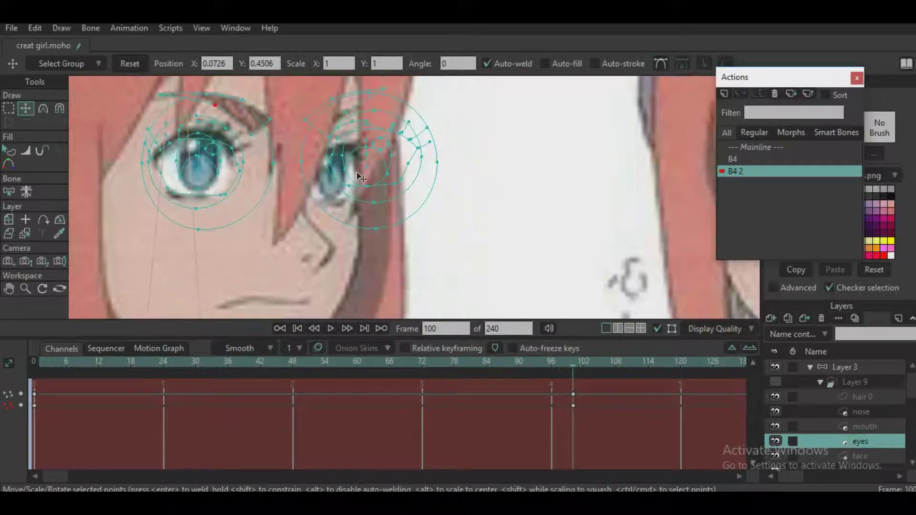
left_click(8, 108)
mouse_move(291, 101)
left_mouse_down()
mouse_move(302, 259)
mouse_move(452, 276)
mouse_move(467, 108)
mouse_move(381, 77)
mouse_move(293, 101)
left_mouse_up()
left_click(26, 109)
scroll(405, 184, "up", 2)
left_click_drag(405, 183, 379, 200)
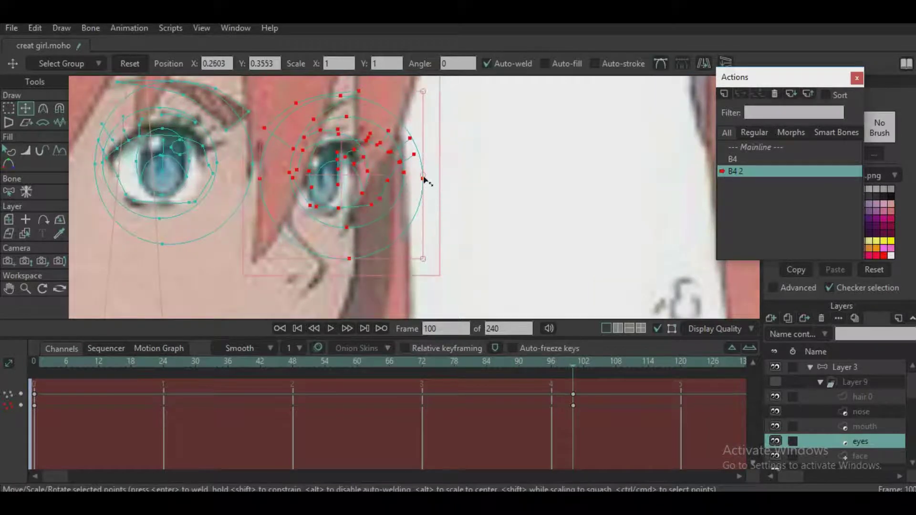
- Squeeze the far eye's selected points horizontally from both sides and lower them slightly onto the reference eye
left_click_drag(424, 181, 382, 179)
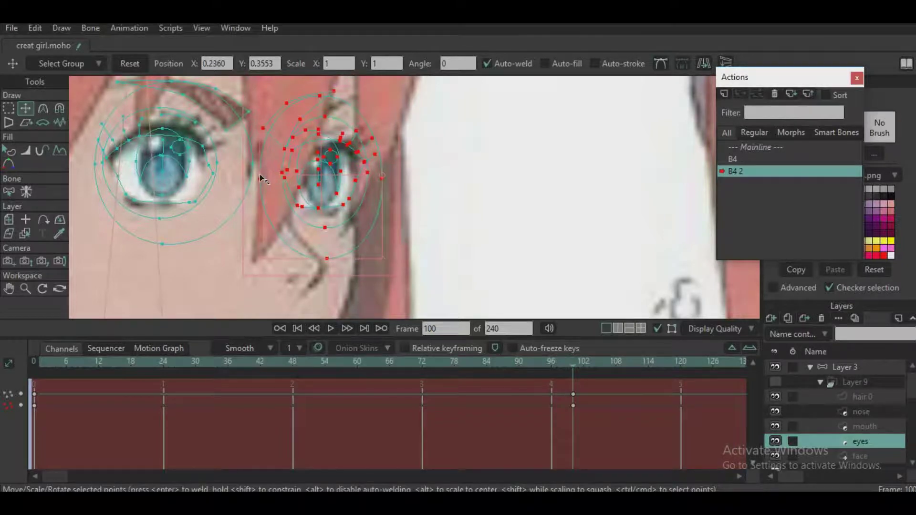
left_click_drag(261, 179, 272, 175)
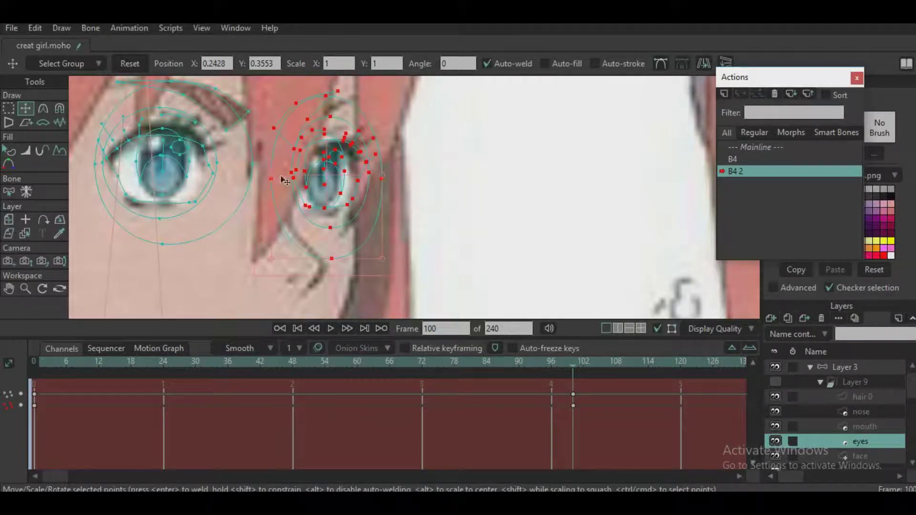
scroll(326, 172, "up", 3)
left_click_drag(339, 167, 341, 180)
scroll(382, 176, "up", 2)
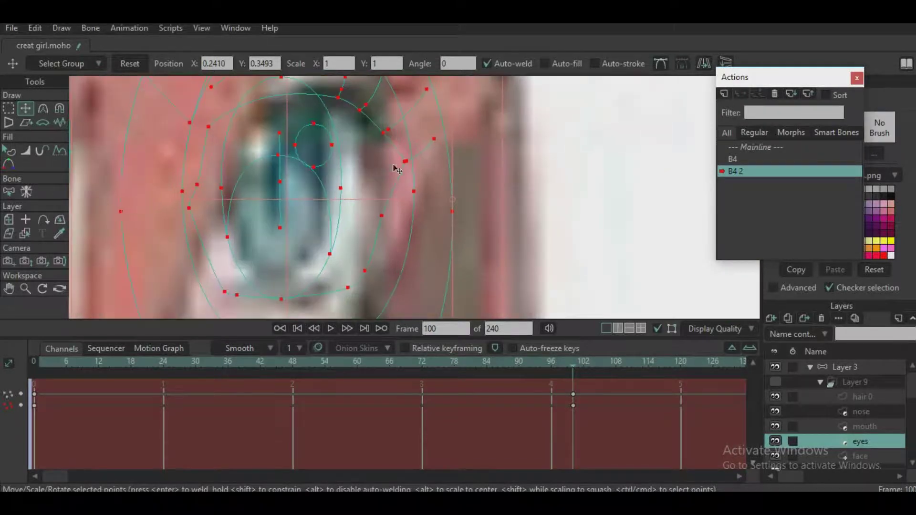
- Adjust the far eye's lash points and white edge around the outer corner to match the reference
left_click(405, 162)
left_click_drag(387, 156, 436, 140)
left_click(384, 151)
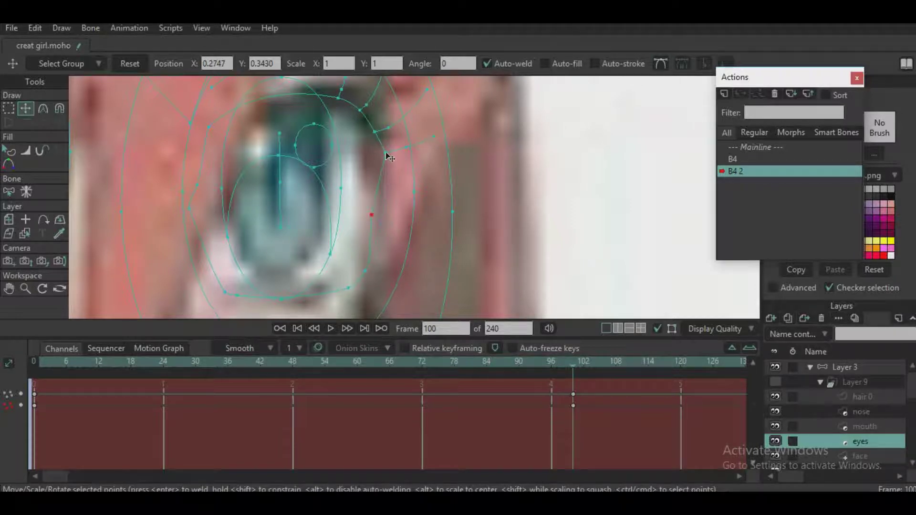
scroll(369, 224, "down", 1)
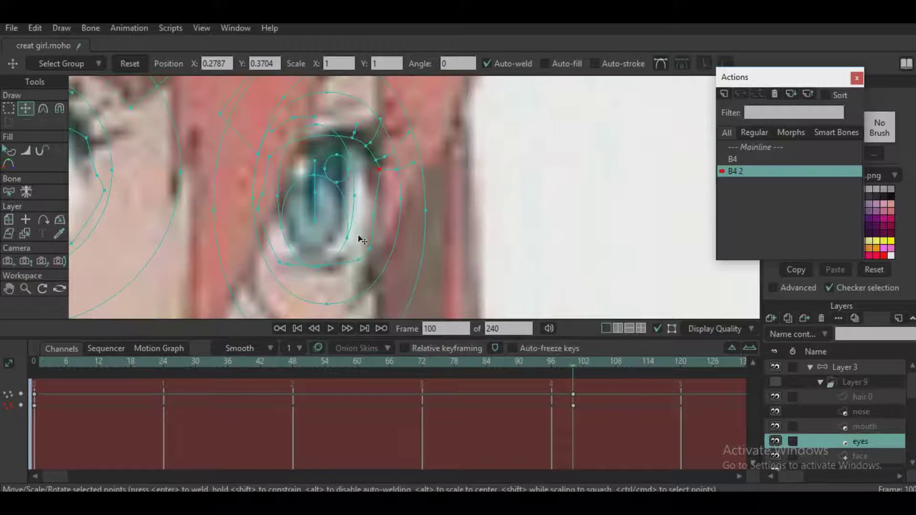
- Narrow the far eye's iris and fit the lower-lid points to the reference
left_click(335, 253)
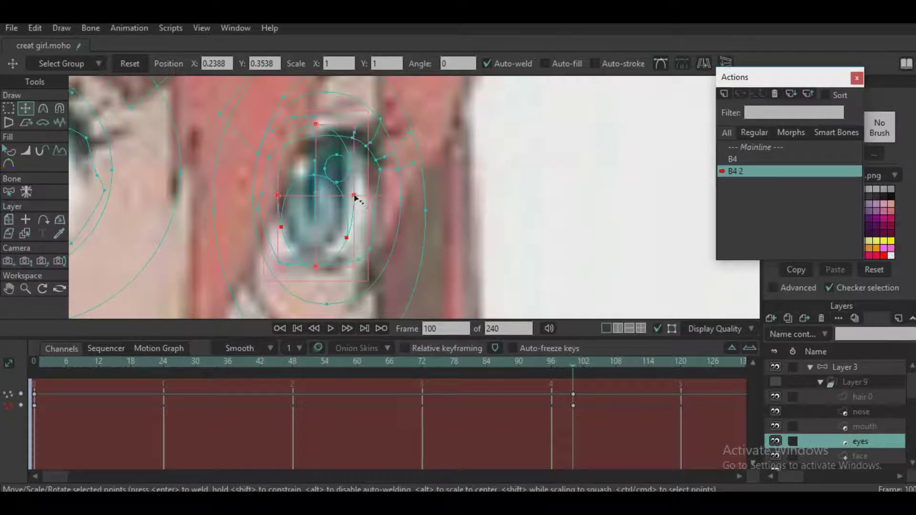
left_click_drag(354, 197, 346, 197)
left_click_drag(311, 272, 290, 263)
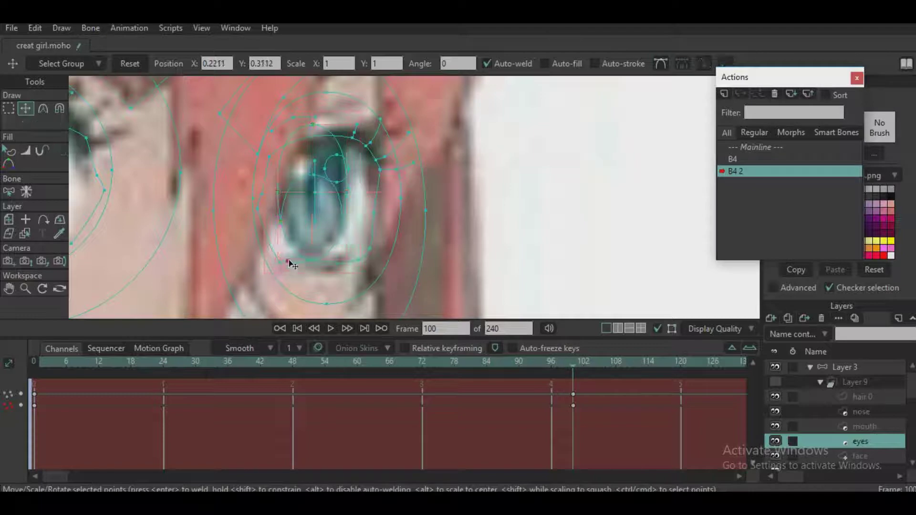
left_click(357, 260)
left_click_drag(367, 251, 365, 251)
- Select the far eyebrow's points and move them onto the reference brow above the far eye
left_click_drag(366, 187, 376, 219)
left_click_drag(318, 178, 350, 167)
left_click_drag(294, 181, 344, 228)
left_click(329, 222)
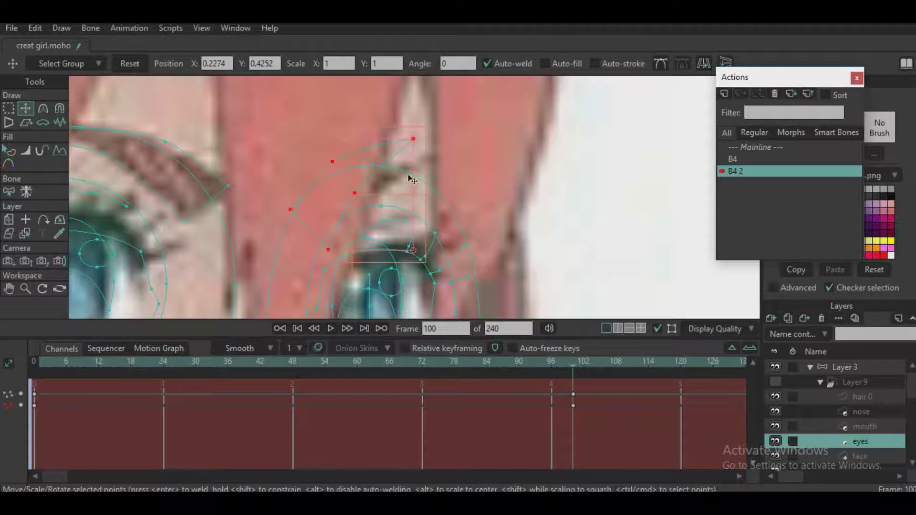
left_click_drag(414, 156, 428, 172)
left_click_drag(388, 167, 392, 171)
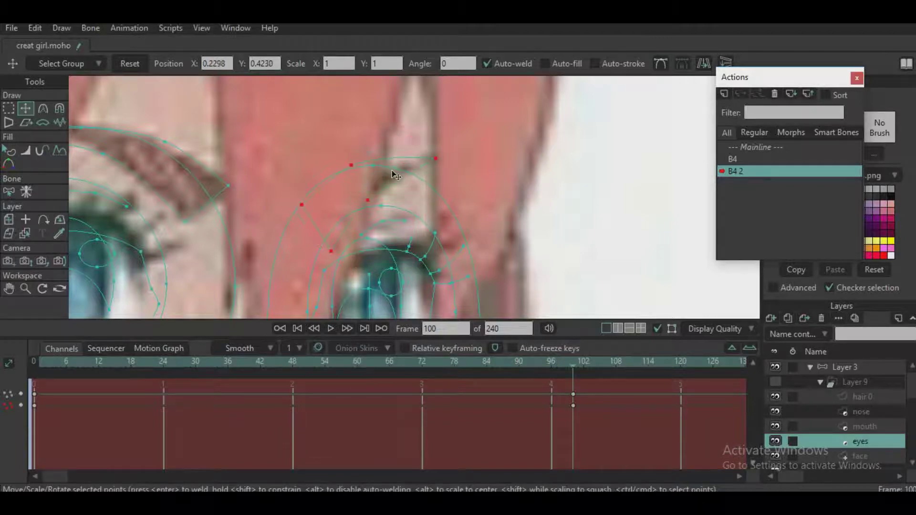
scroll(392, 171, "down", 5)
left_click_drag(393, 257, 394, 188)
scroll(394, 187, "up", 4)
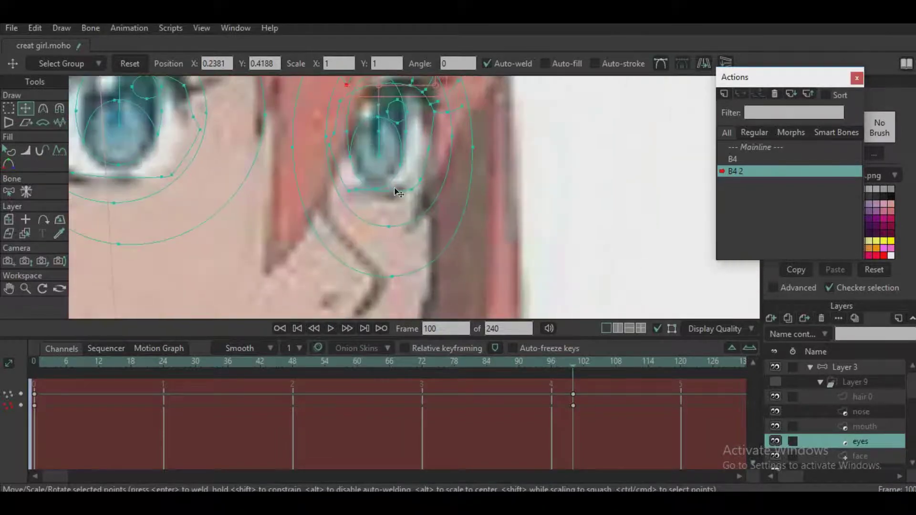
scroll(394, 210, "down", 5)
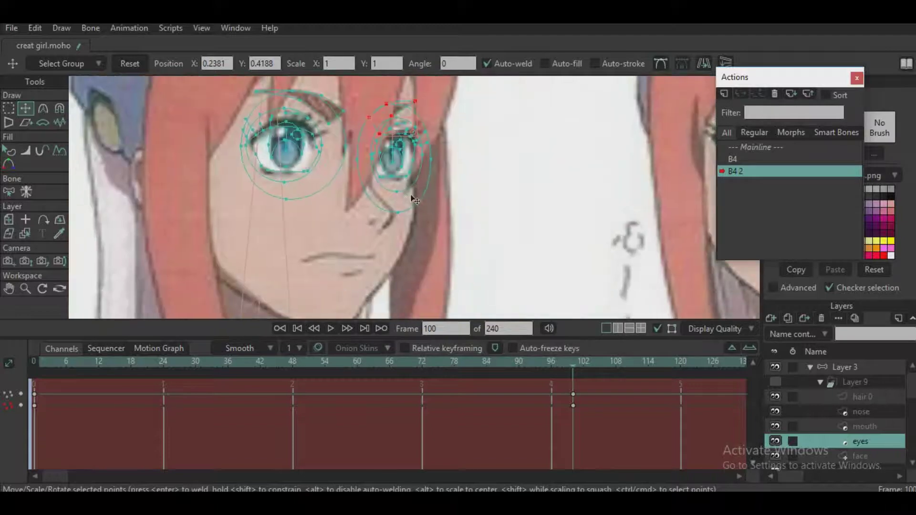
- Select the face layer and move the outline's side points to match the reference head's cheeks
scroll(800, 418, "down", 1)
left_click(850, 441)
scroll(405, 249, "down", 4)
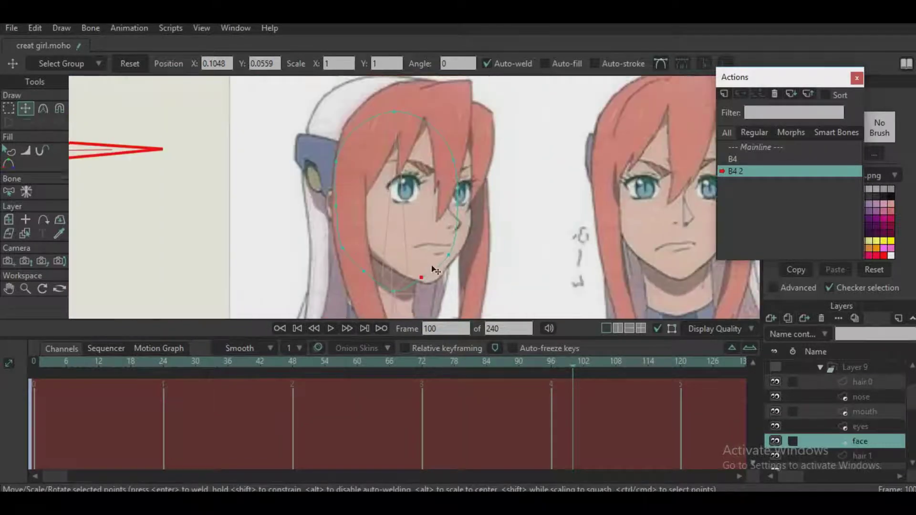
scroll(405, 249, "up", 2)
scroll(403, 224, "up", 3)
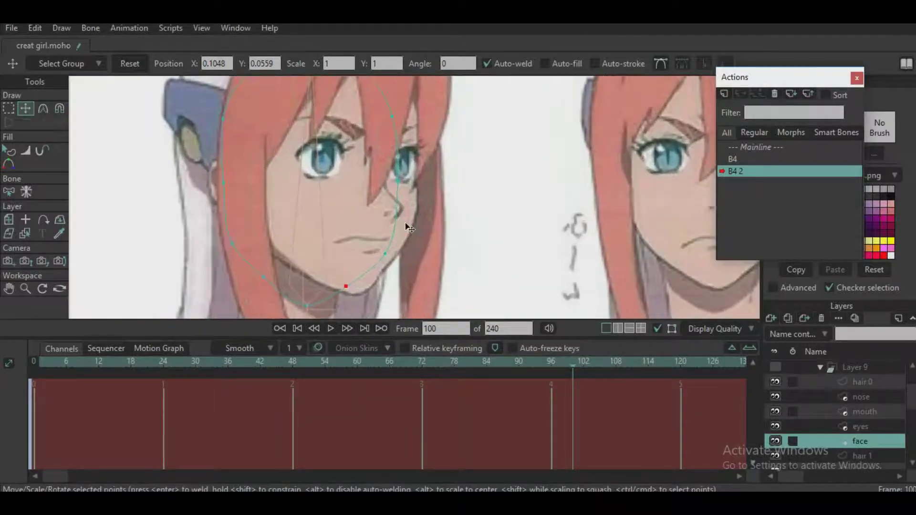
left_click_drag(413, 202, 421, 203)
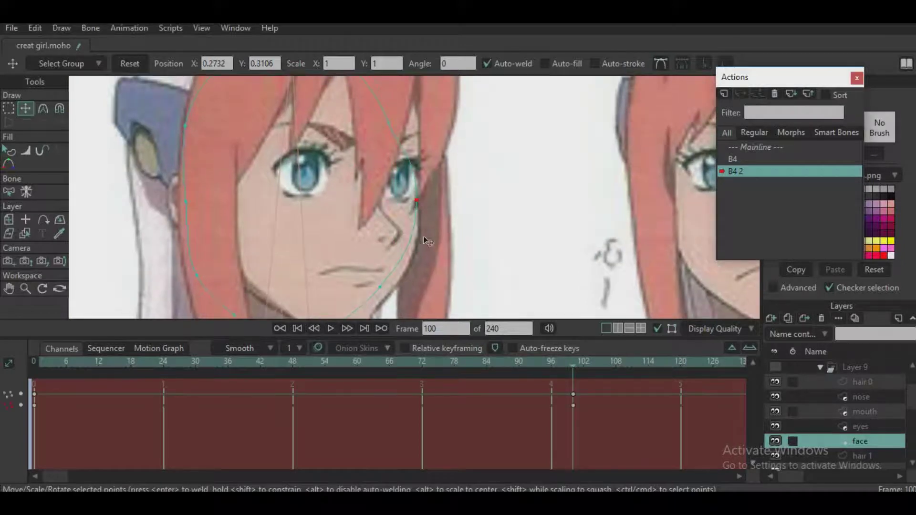
left_click_drag(425, 241, 415, 188)
left_click_drag(373, 231, 210, 229)
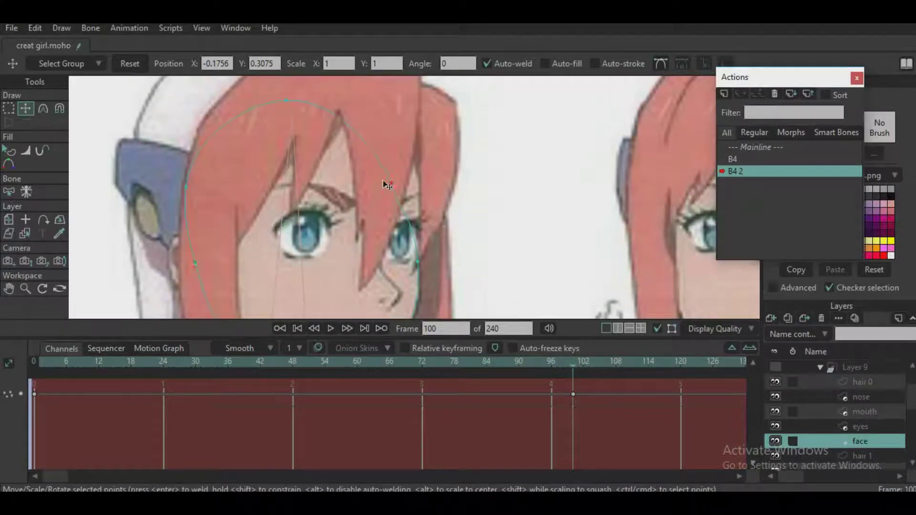
- Adjust the face outline's points around the forehead, far temple and far cheek to follow the reference
left_click(419, 177)
left_click_drag(417, 176, 421, 175)
left_click_drag(274, 97, 330, 89)
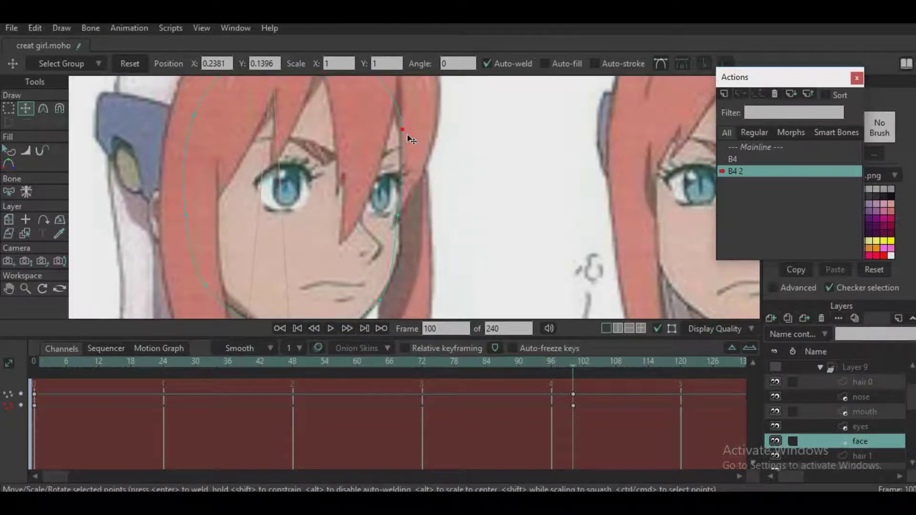
left_click_drag(401, 212, 405, 200)
left_click_drag(386, 292, 392, 272)
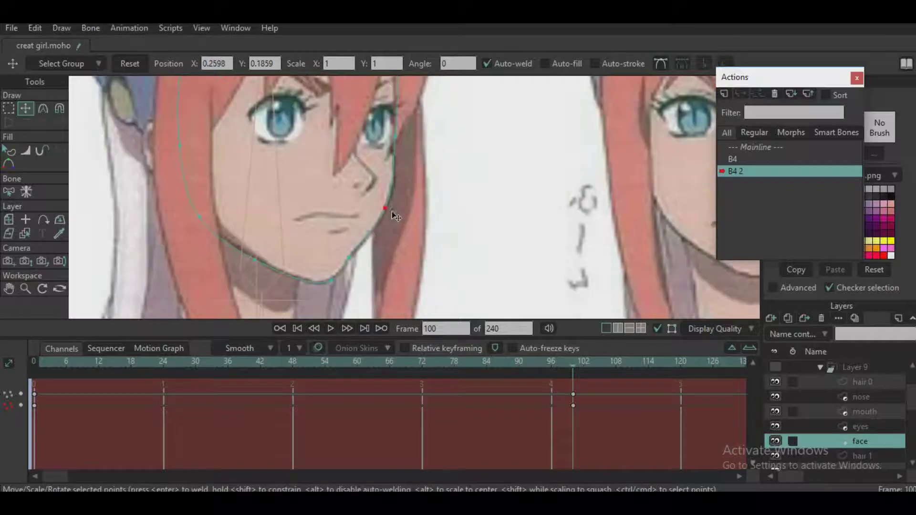
- Fit the face outline's chin and jaw points to the reference jawline
left_click_drag(391, 212, 356, 246)
left_click(342, 270)
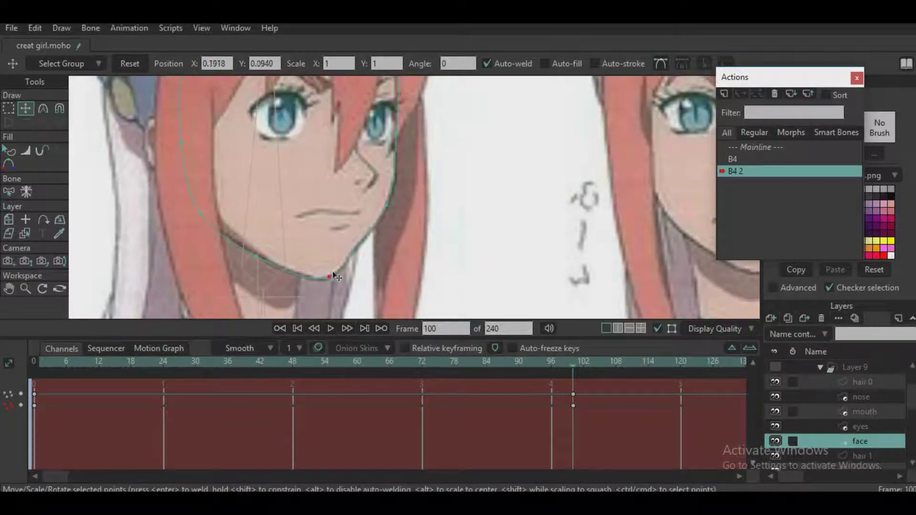
left_click(256, 256)
left_click_drag(256, 256, 259, 256)
scroll(255, 191, "down", 5)
left_click_drag(317, 180, 344, 204)
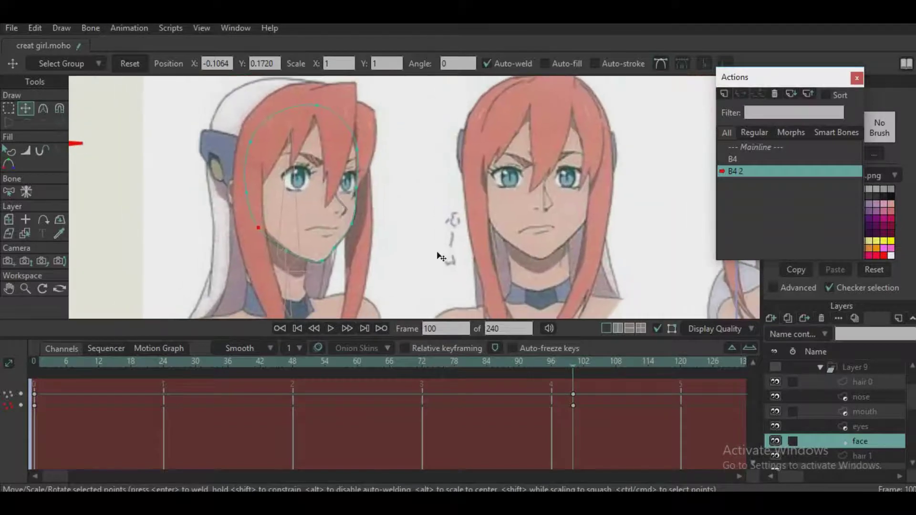
- Select all points of the hair 1 layer and move them over the reference's far-side hair lock
scroll(868, 436, "down", 2)
left_click(862, 396)
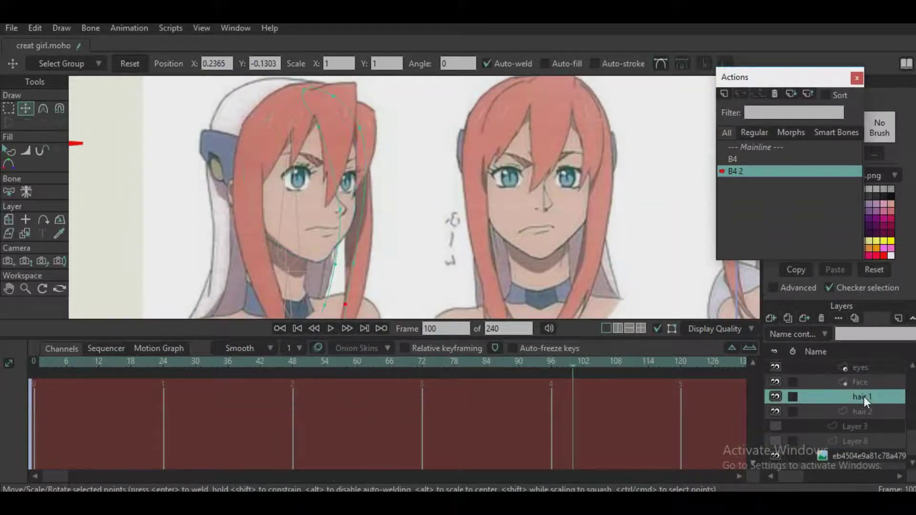
scroll(383, 215, "down", 3)
left_click_drag(380, 209, 367, 174)
key("ctrl+a")
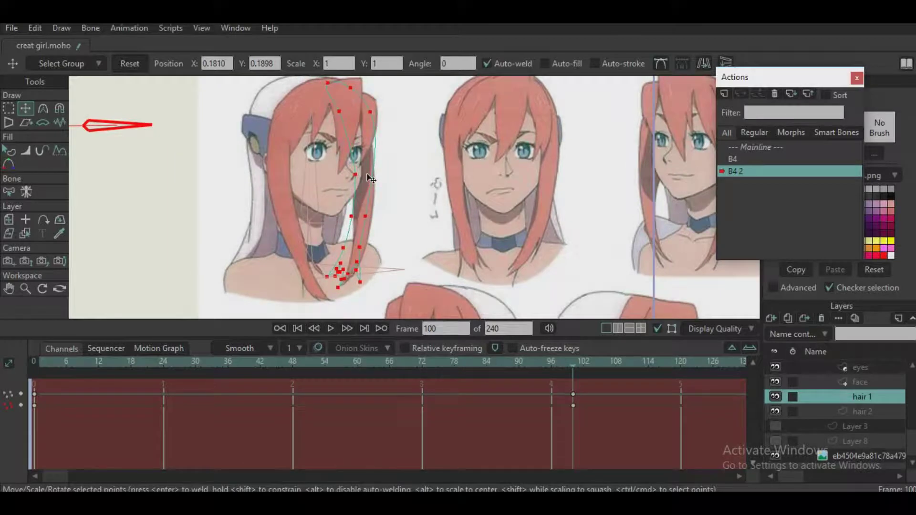
- Move the hair 1 lock's inner and outer edge points onto the reference lock beside the neck
scroll(367, 179, "up", 3)
left_click(369, 178)
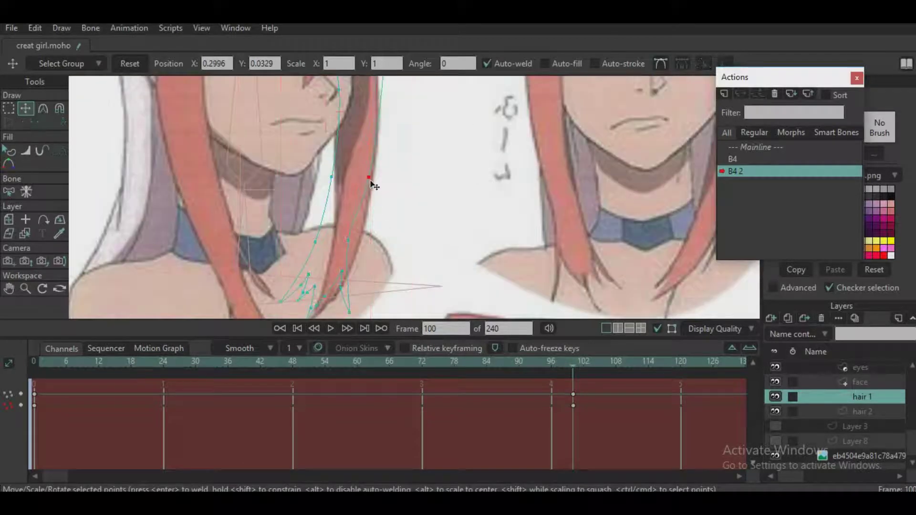
left_click_drag(370, 180, 333, 147)
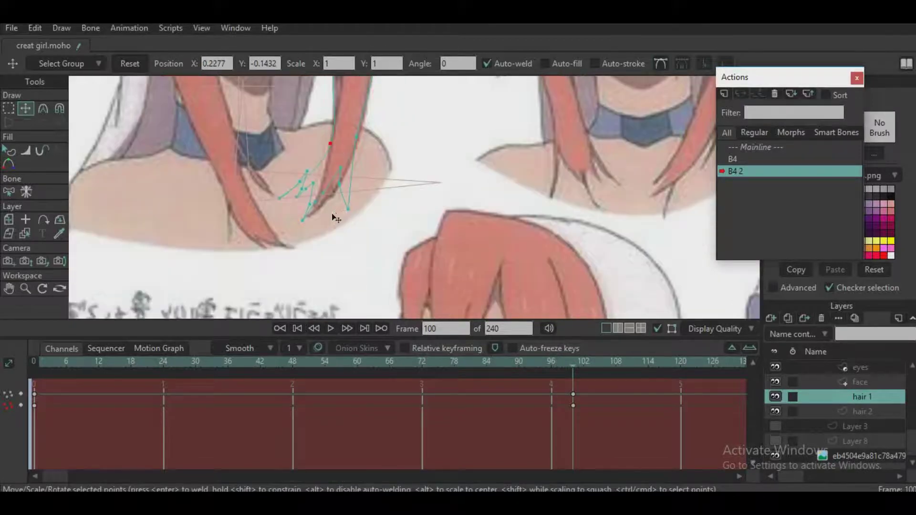
- Fit the hair 1 lock's lower tip points to the pointed end of the reference's far-side lock
scroll(336, 218, "up", 3)
left_click(345, 219)
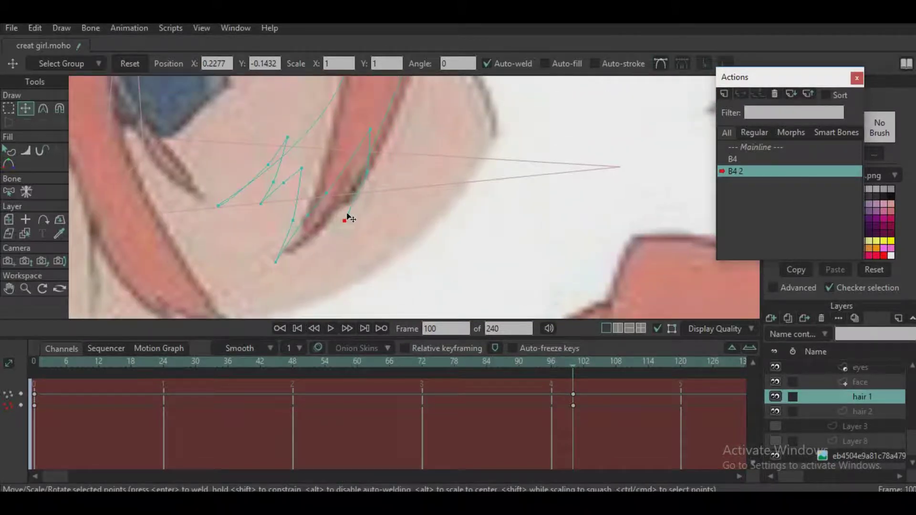
mouse_move(367, 174)
left_mouse_down()
mouse_move(354, 174)
mouse_move(353, 163)
left_mouse_up()
left_click_drag(344, 202, 288, 224)
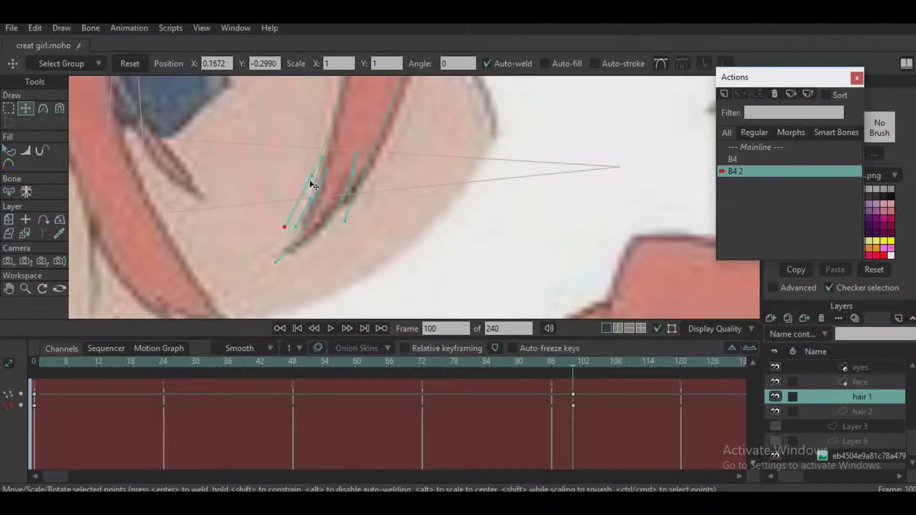
- Adjust hair 1's upper outer edge point and its inner edge point beside the nose to follow the reference lock
scroll(313, 185, "down", 8)
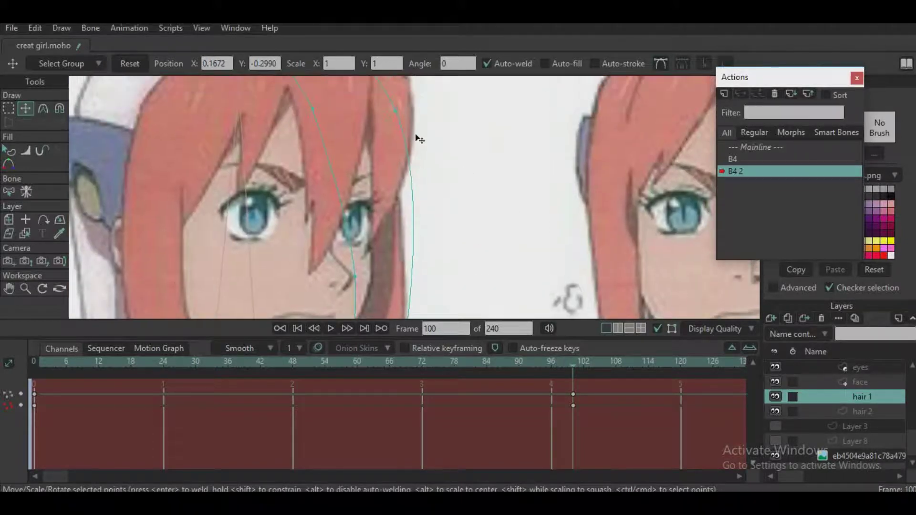
scroll(416, 135, "down", 2)
left_click_drag(401, 115, 393, 115)
left_click_drag(362, 222, 369, 177)
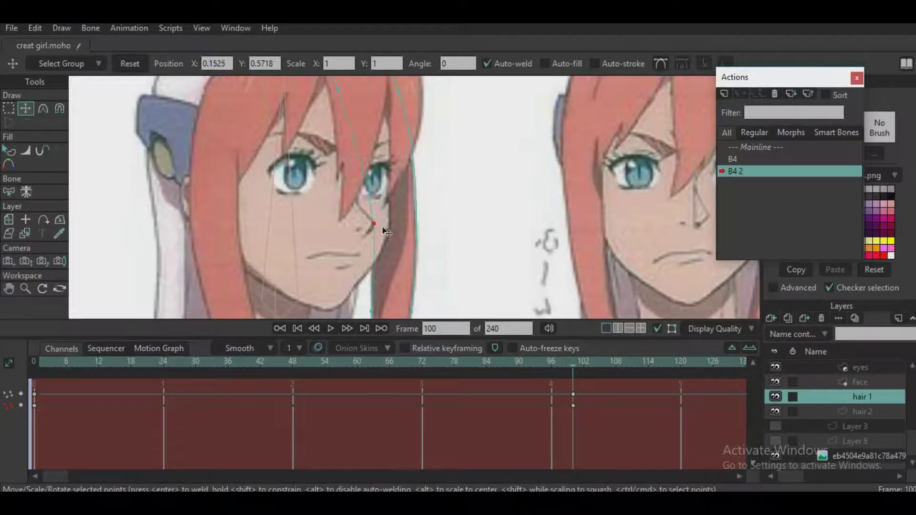
scroll(388, 215, "down", 3)
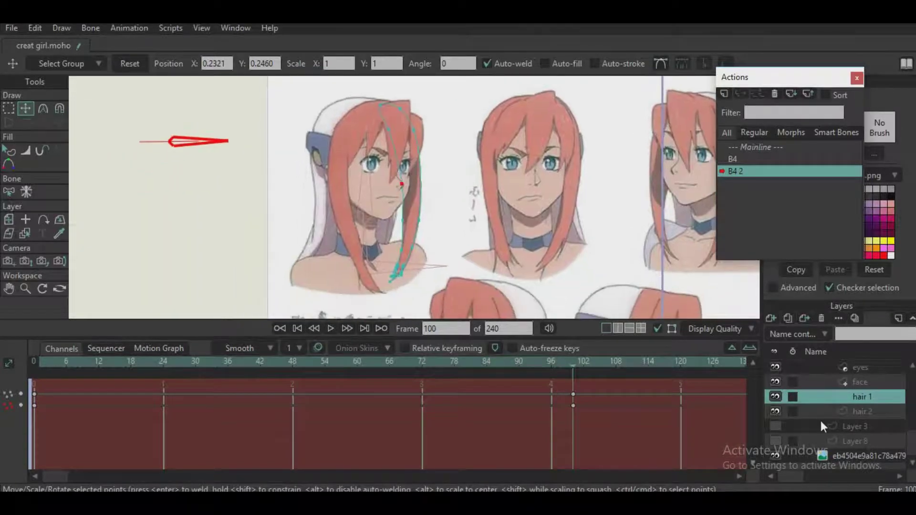
- Select all points of the hair 2 layer and move them over the reference's near-side hair lock
left_click(855, 411)
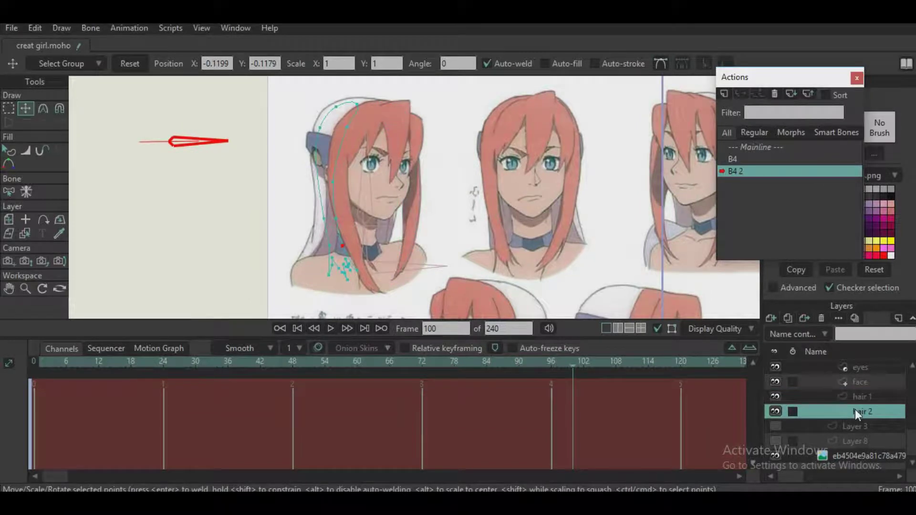
scroll(865, 423, "up", 3)
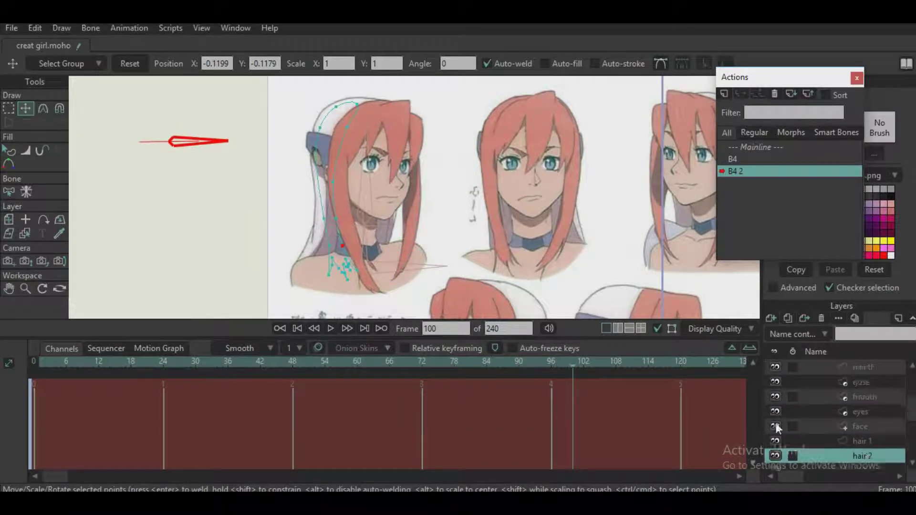
left_click(9, 108)
mouse_move(304, 100)
left_mouse_down()
mouse_move(335, 315)
mouse_move(372, 167)
mouse_move(356, 78)
mouse_move(294, 96)
left_mouse_up()
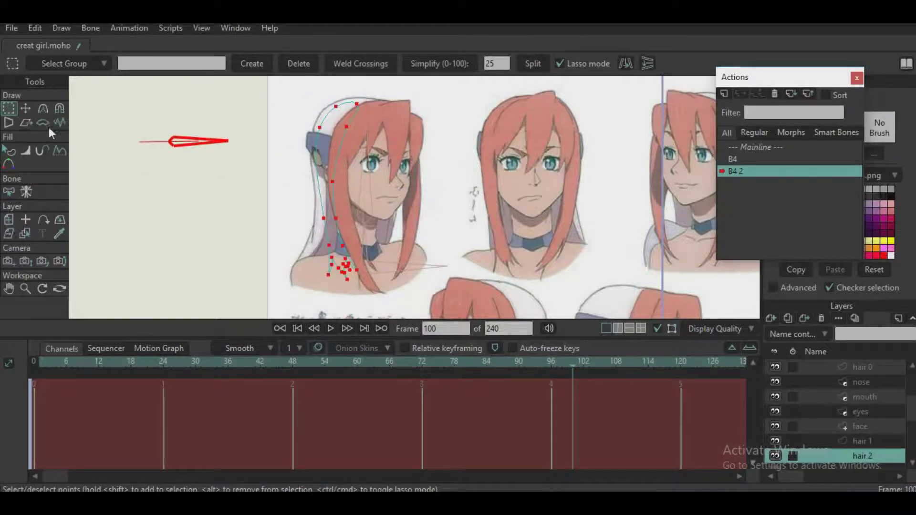
left_click(25, 108)
left_click_drag(335, 229, 340, 221)
scroll(353, 286, "up", 5)
left_click_drag(388, 198, 402, 299)
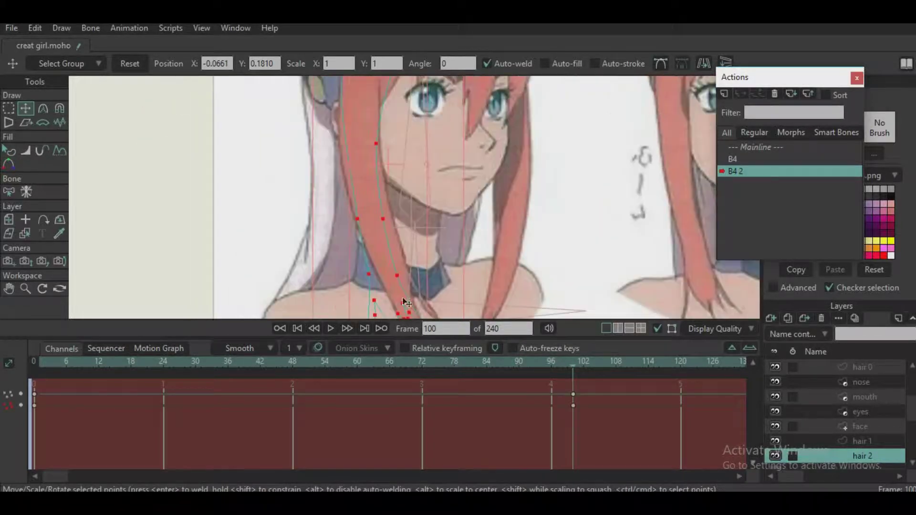
- Fit hair 2's outer and inner edge points to the reference lock beside the cheek and neck
left_click_drag(358, 199, 354, 223)
left_click(363, 236)
left_click_drag(383, 162, 387, 161)
left_click_drag(394, 234, 379, 201)
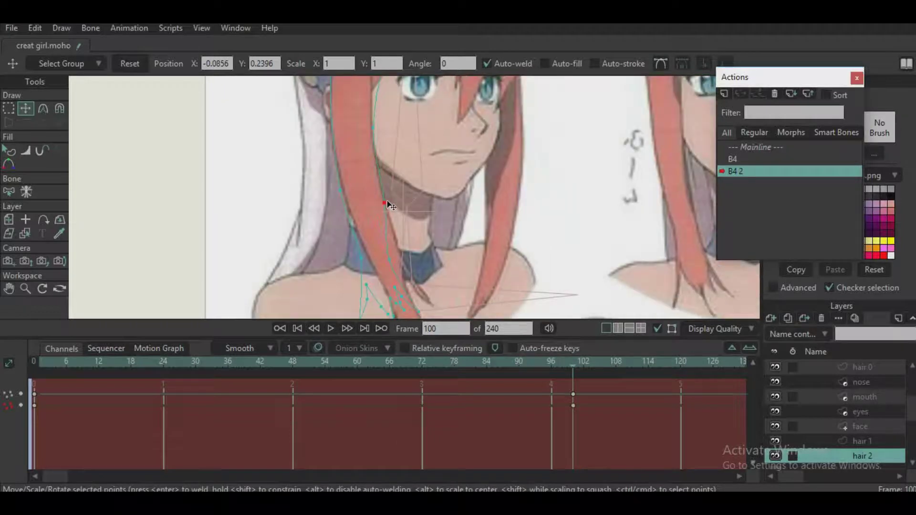
left_click_drag(400, 267, 354, 167)
- Shape hair 2's thin inner strand beside the collar and its split main tip on the chest to match the reference
left_click_drag(372, 178, 325, 90)
scroll(371, 174, "up", 4)
left_click_drag(334, 166, 311, 118)
left_click_drag(309, 165, 322, 177)
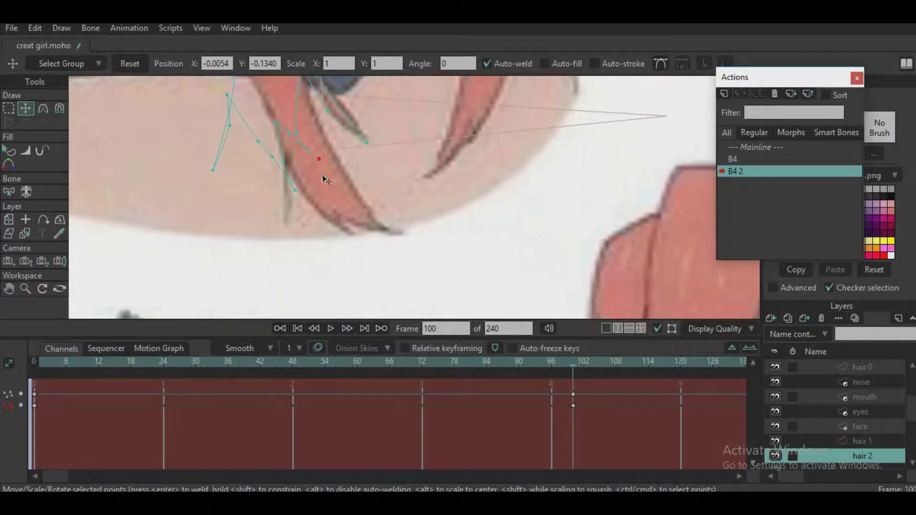
left_click_drag(393, 248, 349, 224)
left_click_drag(324, 199, 341, 216)
left_click(354, 242)
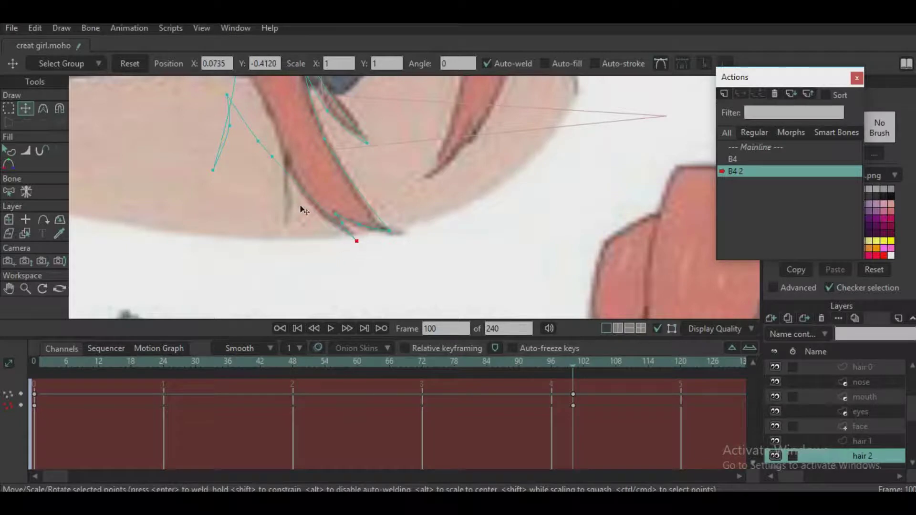
- Move hair 2's outer points near the tip onto the reference edge and its thin outer side strand
left_click_drag(278, 172, 314, 221)
scroll(329, 232, "up", 2)
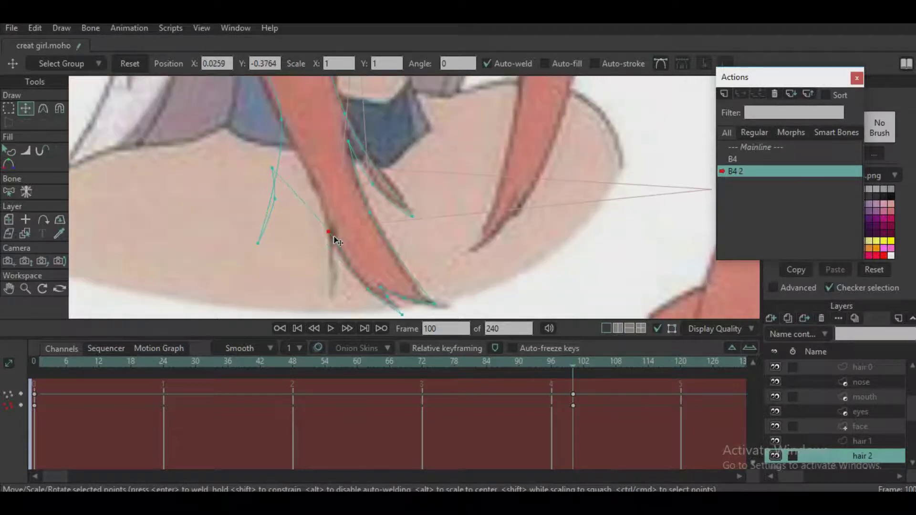
mouse_move(345, 258)
left_mouse_down()
mouse_move(307, 207)
mouse_move(342, 252)
left_mouse_up()
left_click_drag(275, 199, 332, 255)
left_click_drag(260, 234, 337, 293)
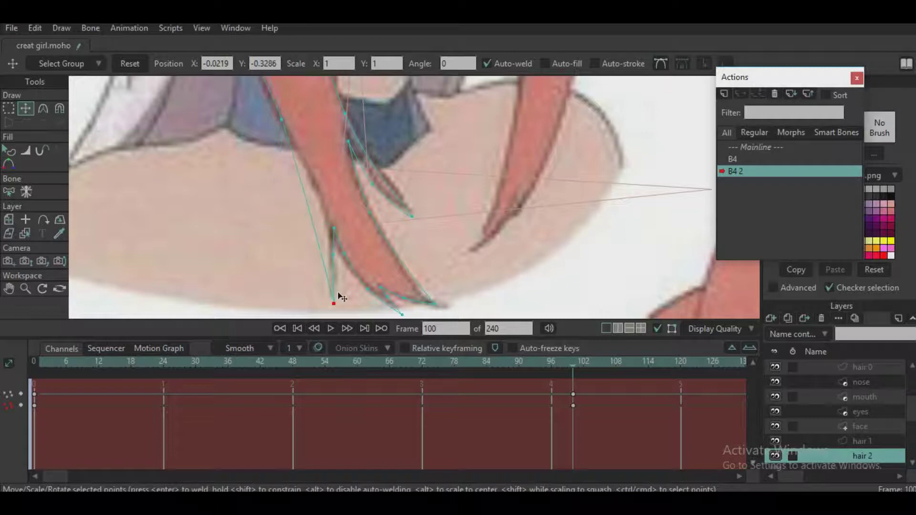
- Align hair 2's outer edge points above the shoulder with the reference lock
left_click_drag(278, 143, 342, 270)
scroll(310, 201, "down", 2)
mouse_move(308, 173)
left_mouse_down()
mouse_move(326, 218)
mouse_move(305, 172)
left_mouse_up()
scroll(305, 178, "down", 4)
left_click_drag(326, 240, 322, 154)
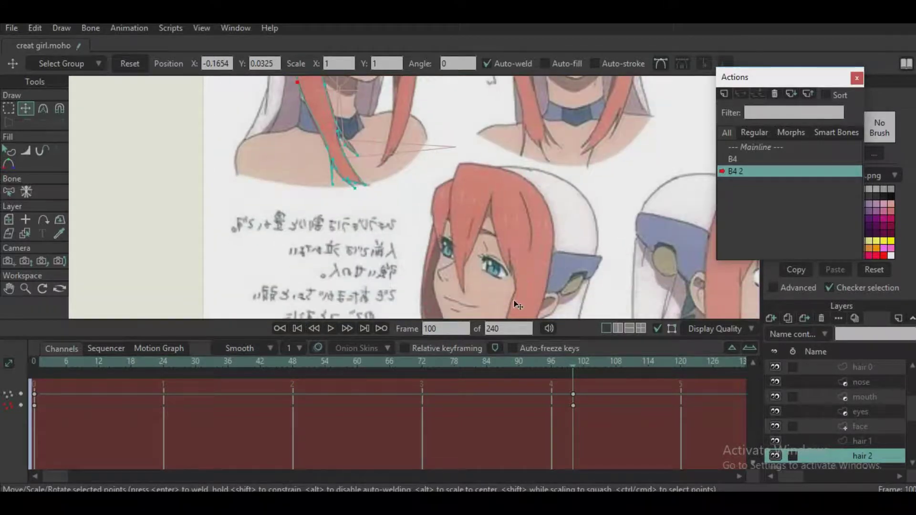
- Show the Layer 9 group and scrub from frame 100 back to frame 24 to check the head turn
scroll(825, 423, "up", 1)
left_click(775, 382)
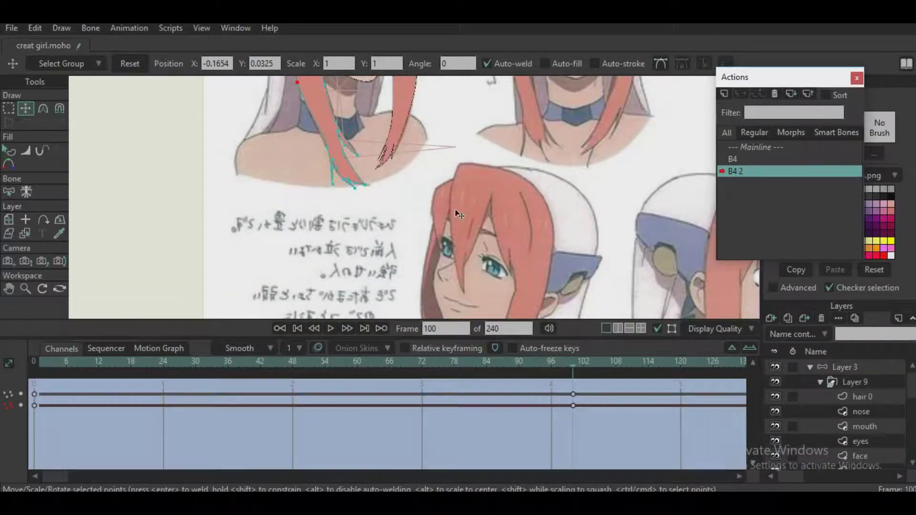
scroll(453, 210, "down", 2)
left_click_drag(414, 192, 466, 316)
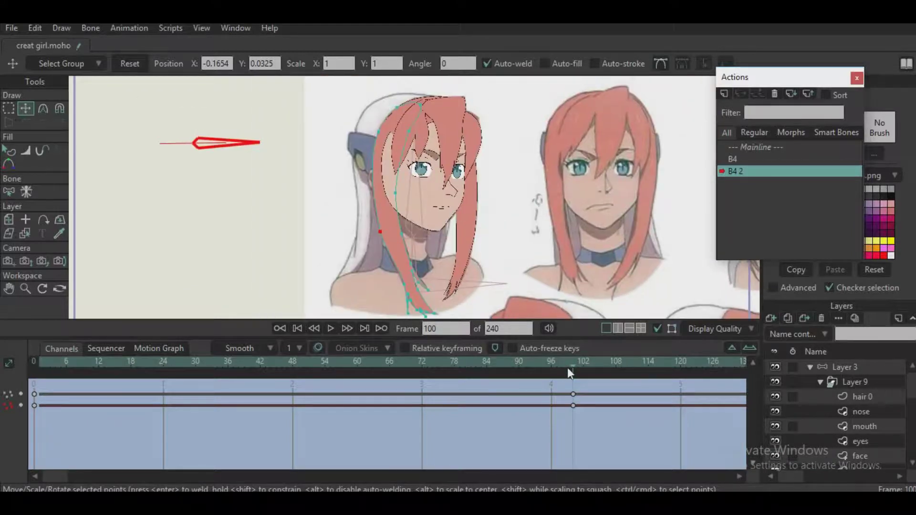
mouse_move(568, 367)
left_mouse_down()
mouse_move(70, 374)
mouse_move(164, 406)
left_mouse_up()
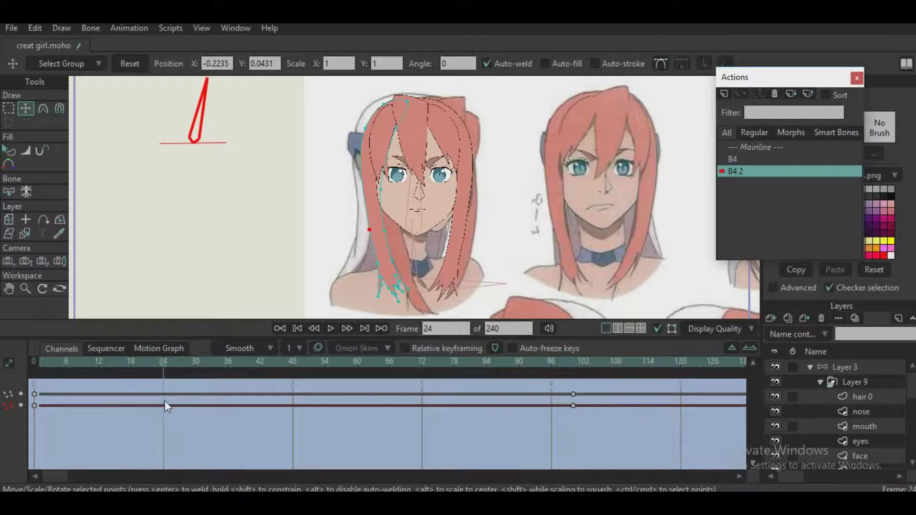
- Reorder the hair 2 layer to directly below hair 0 and scrub to frame 100
scroll(873, 444, "down", 2)
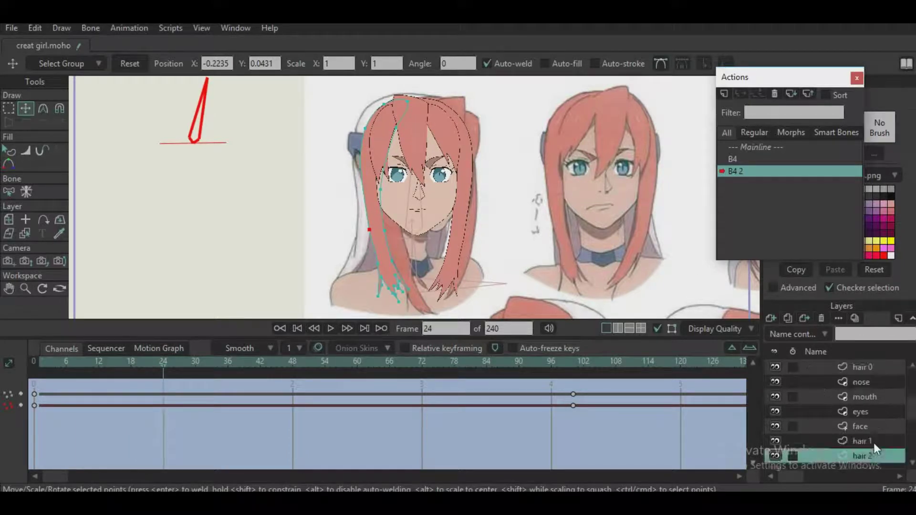
left_click_drag(863, 457, 862, 370)
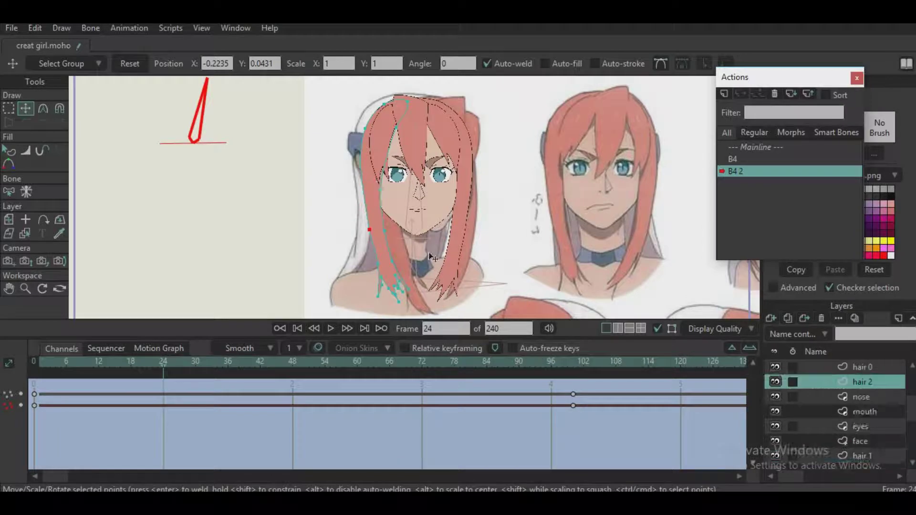
scroll(402, 149, "up", 5)
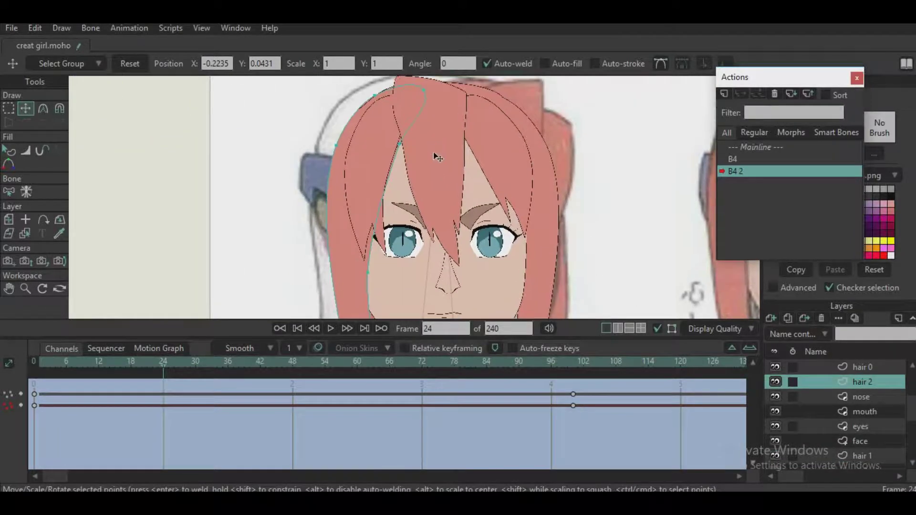
left_click_drag(166, 361, 575, 425)
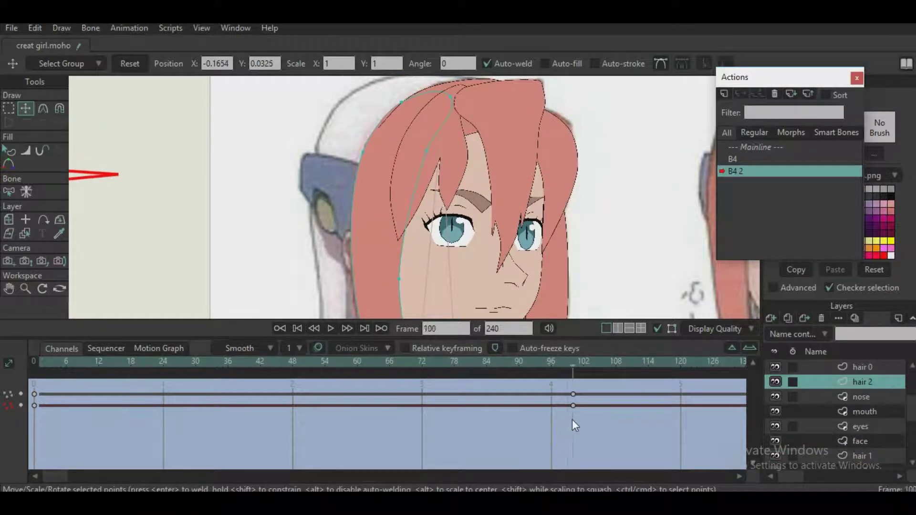
- Select the hair 0 layer and hide the Layer 9 group to expose the reference drawing
scroll(861, 392, "up", 2)
left_click(861, 397)
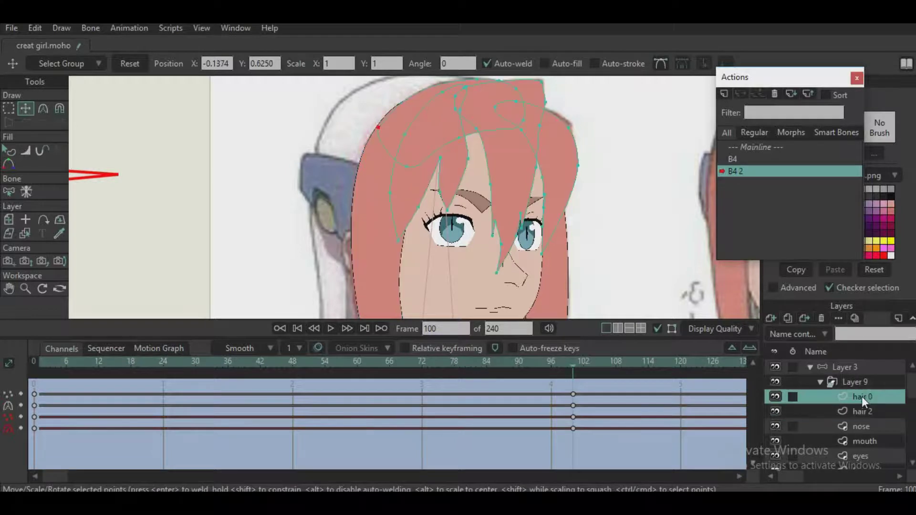
scroll(439, 165, "up", 3)
left_click(775, 393)
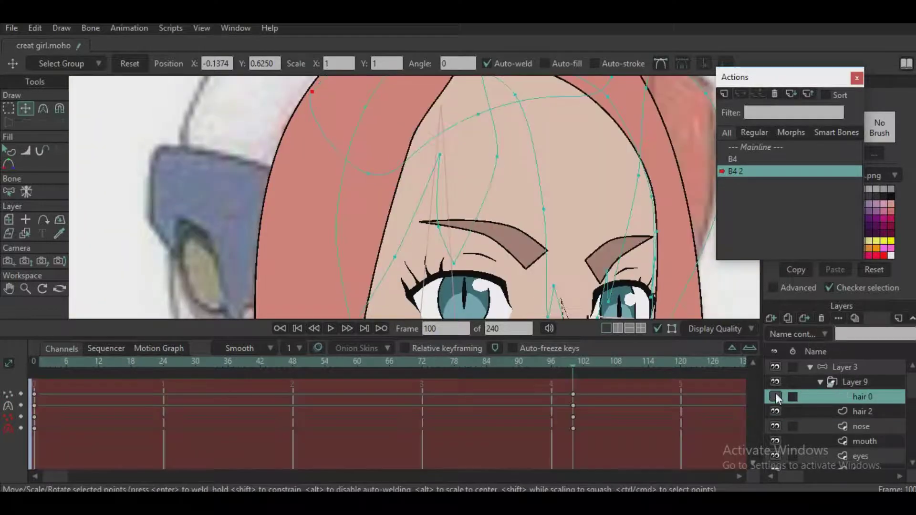
left_click(774, 393)
left_click(777, 379)
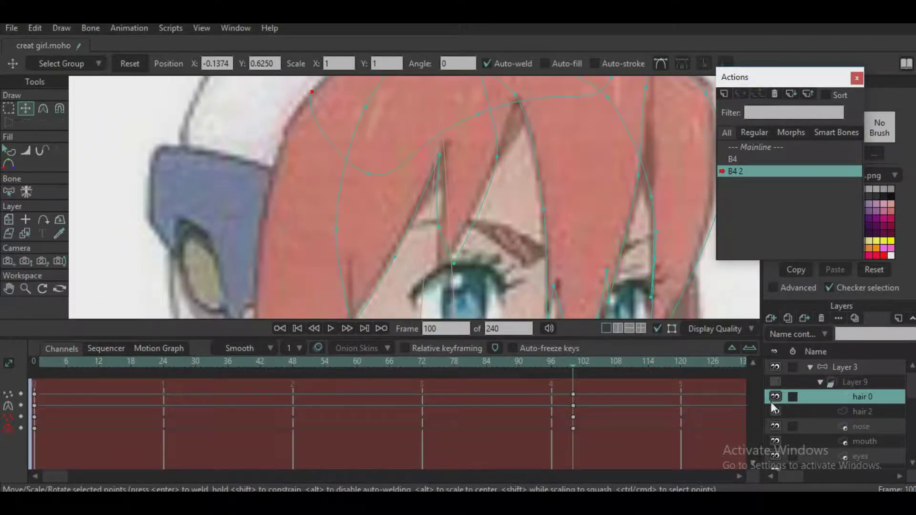
- Adjust hair 0's fringe points at the gaps above the near eye and along the near-side strand
left_click(462, 266)
left_click_drag(454, 264, 492, 187)
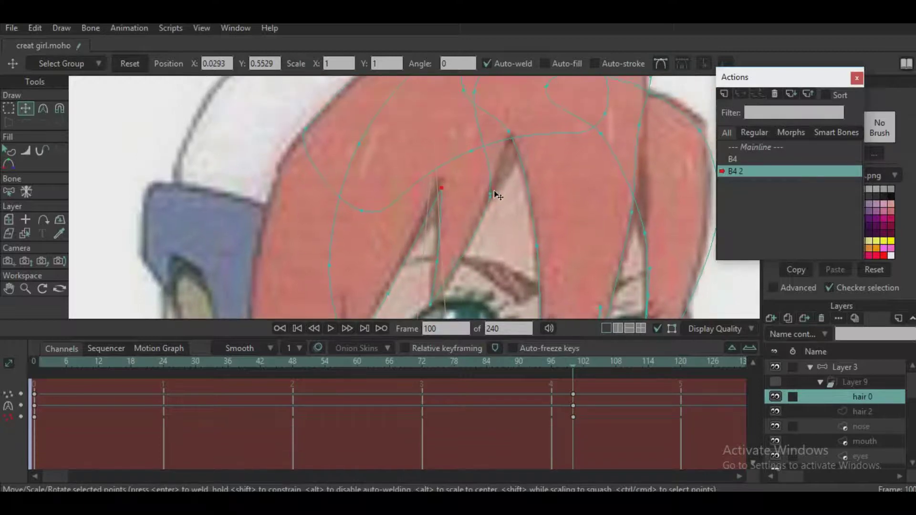
scroll(455, 136, "up", 3)
scroll(484, 183, "down", 3)
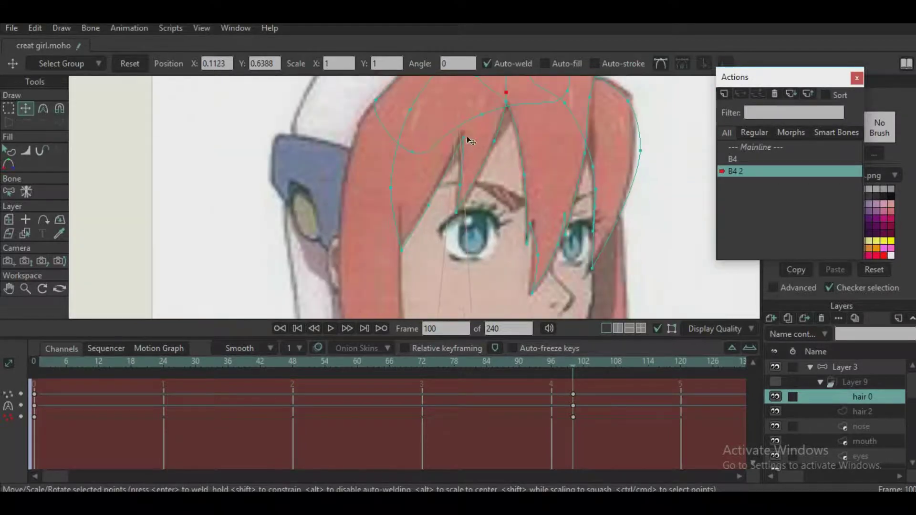
left_click_drag(459, 139, 459, 139)
left_click_drag(396, 256, 394, 255)
left_click_drag(391, 191, 396, 192)
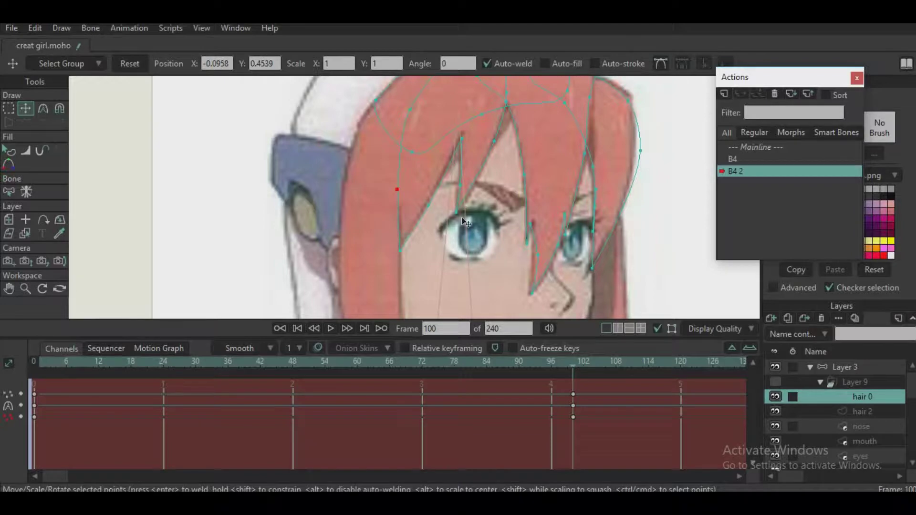
- Refine hair 0's central and far-side fringe tips and its central parting point, and show the Layer 9 group again
left_click_drag(461, 216, 425, 181)
left_click(498, 222)
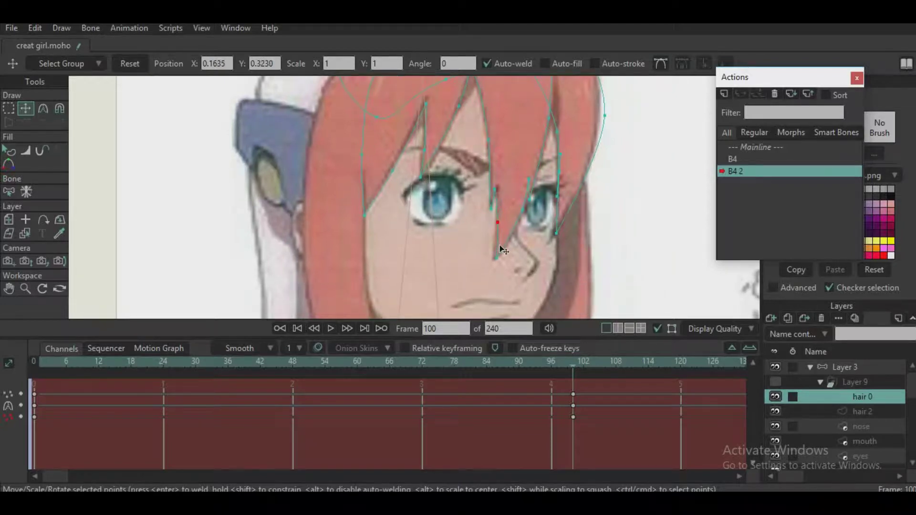
left_click(556, 233)
scroll(552, 211, "up", 3)
scroll(549, 152, "up", 2)
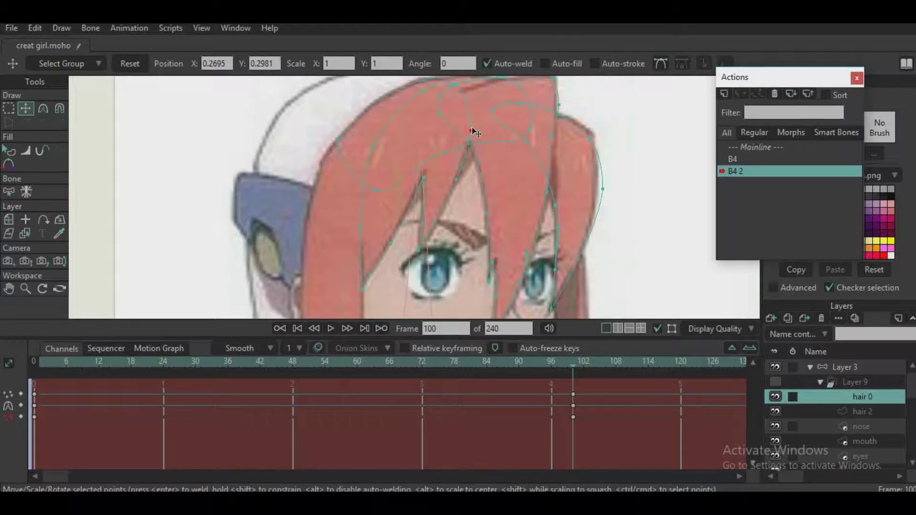
scroll(477, 132, "down", 3)
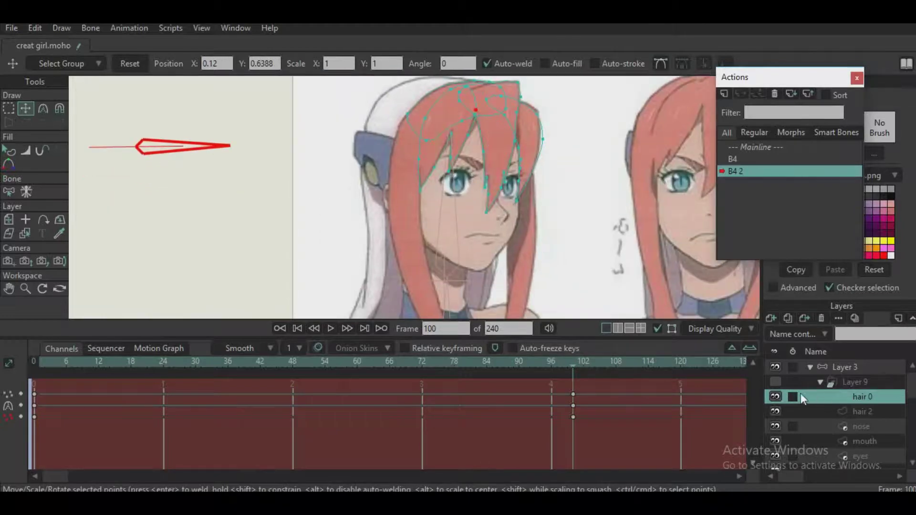
left_click(776, 381)
- Select the nose layer and inspect the line widths of its bridge and nostril points at frame 100
scroll(463, 233, "up", 2)
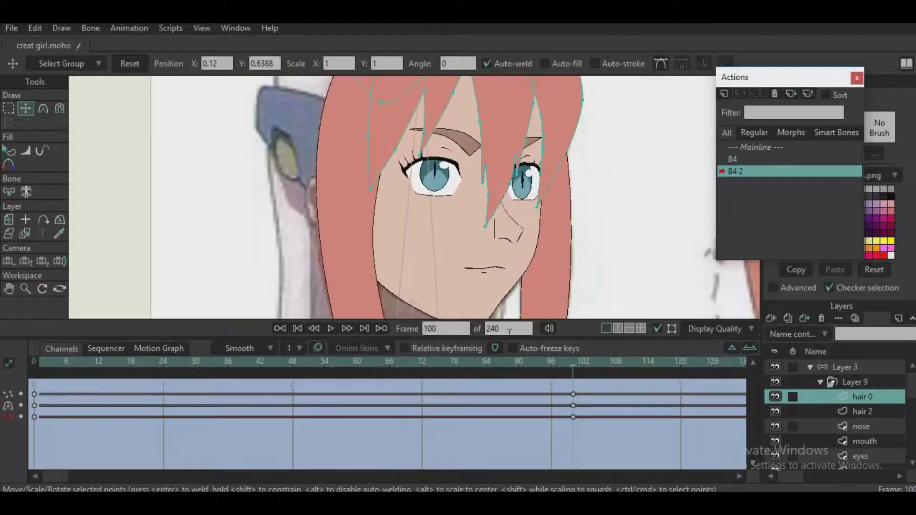
scroll(455, 279, "up", 4)
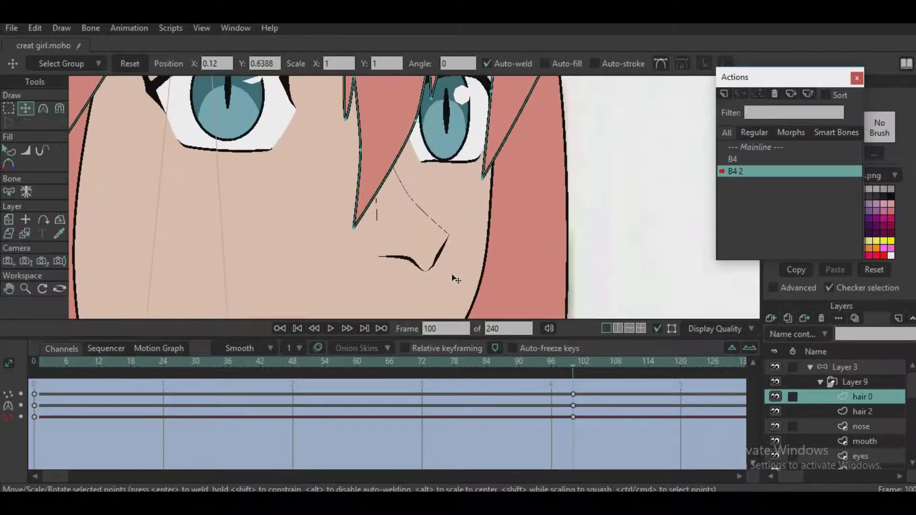
left_click(26, 234)
left_click(400, 257)
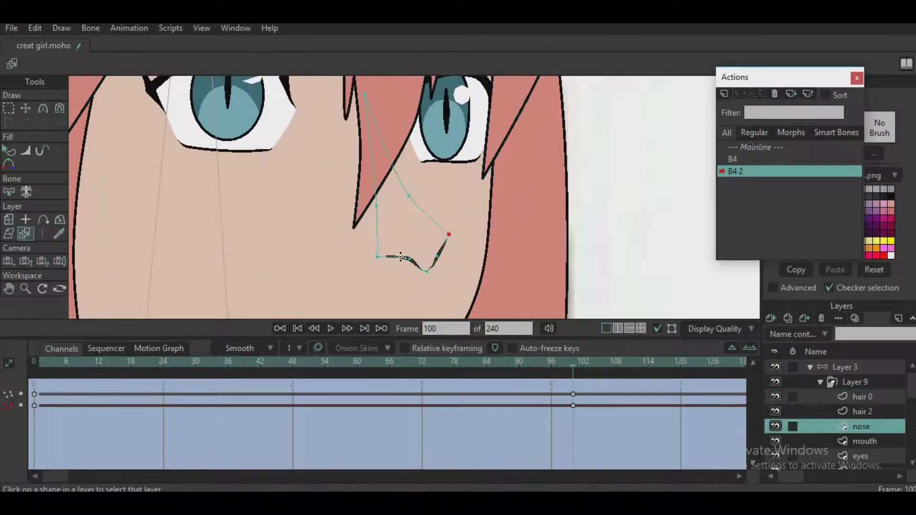
left_click(25, 151)
scroll(410, 238, "up", 4)
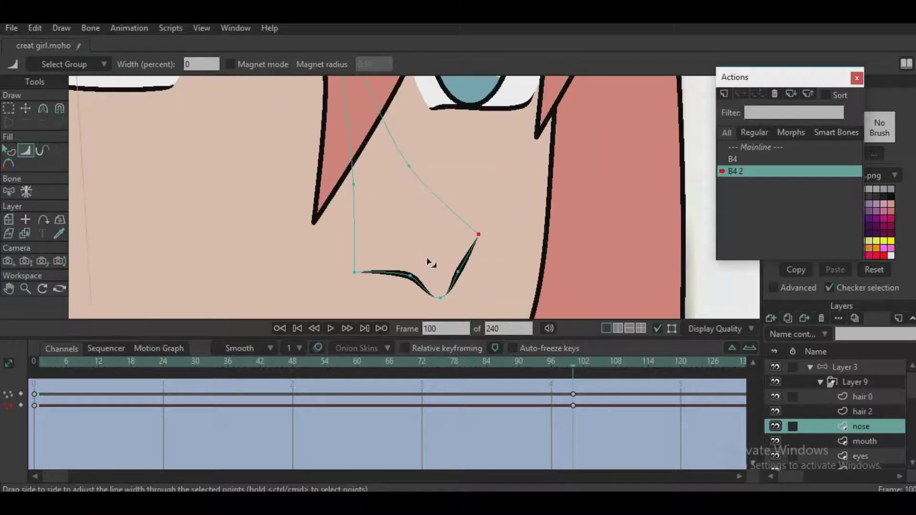
left_click_drag(387, 186, 393, 210)
left_click(394, 194)
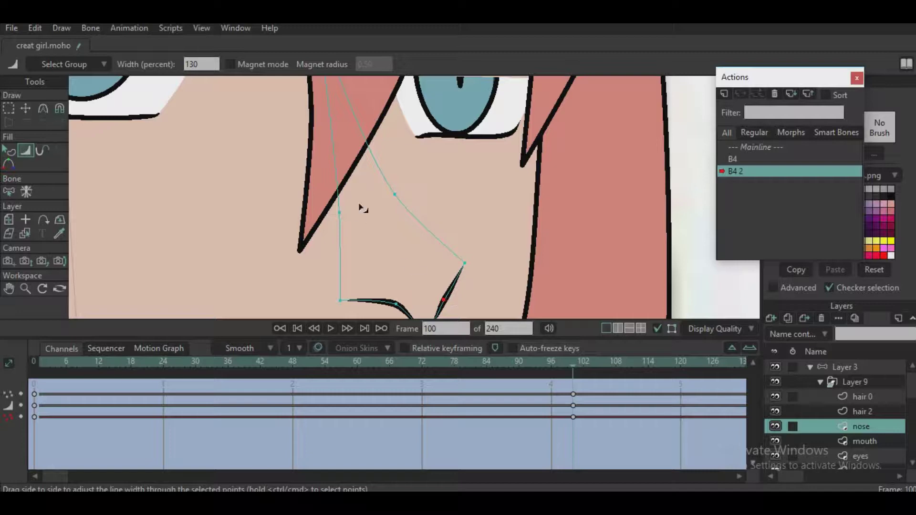
- Check the nose shape's stroke width and its point line widths in the front-facing pose at frame 0
left_click_drag(809, 83, 703, 87)
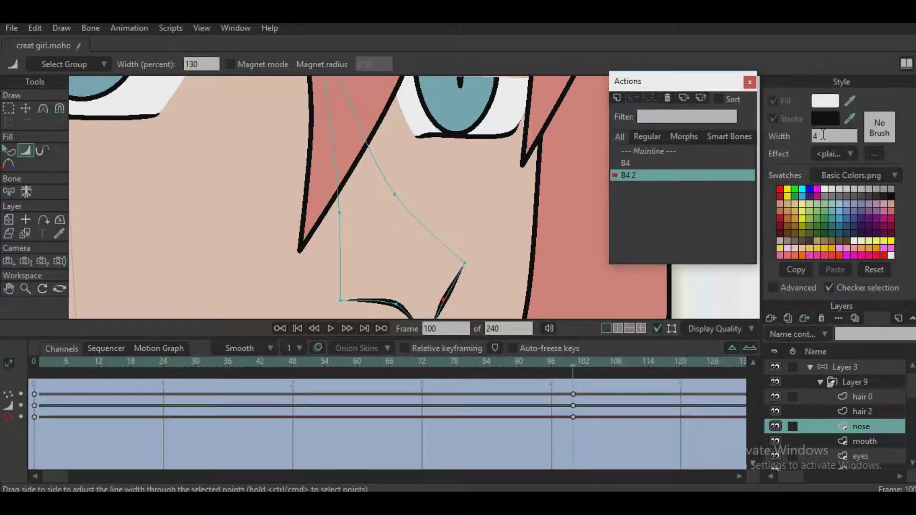
left_click(10, 151)
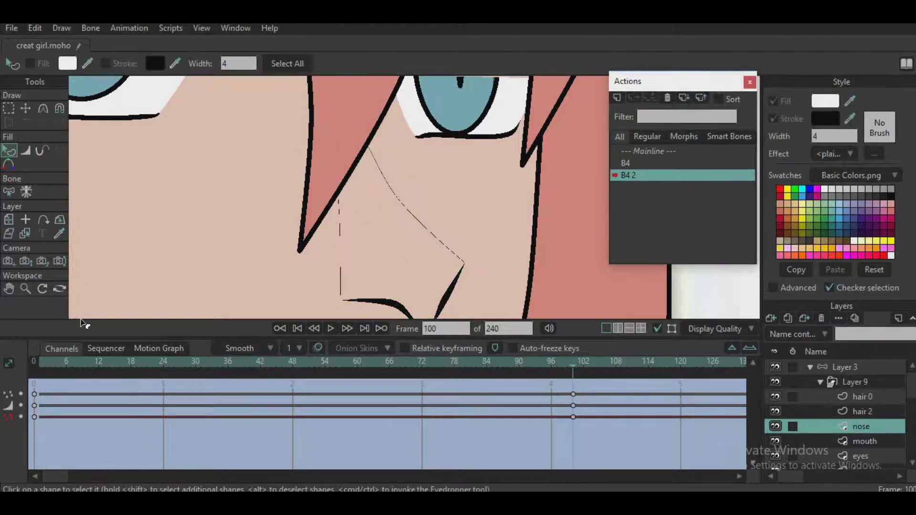
left_click(36, 365)
scroll(184, 219, "down", 4)
left_click_drag(184, 219, 374, 148)
left_click(331, 169)
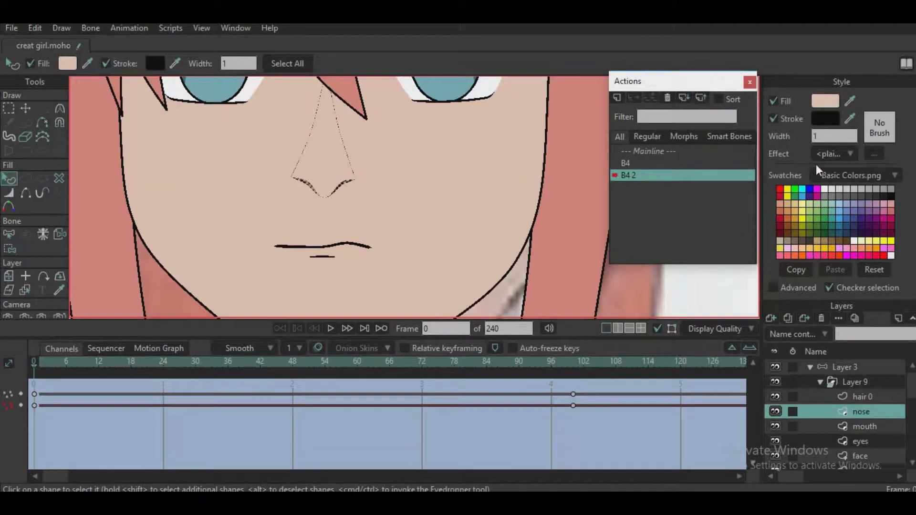
left_click(14, 196)
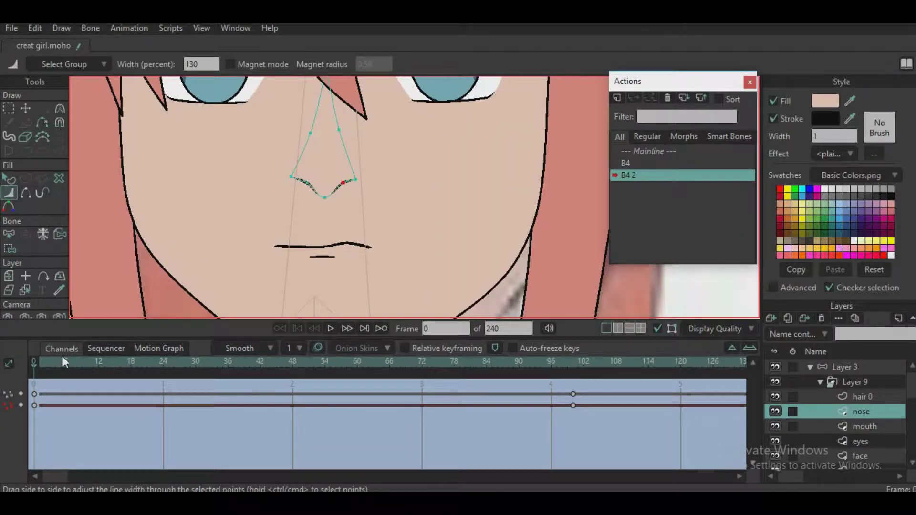
- At frame 100 of B4 2, set the line width of the nose tip and upper bridge points to 130 percent
left_click(573, 364)
left_click_drag(542, 162, 447, 232)
left_click(471, 214)
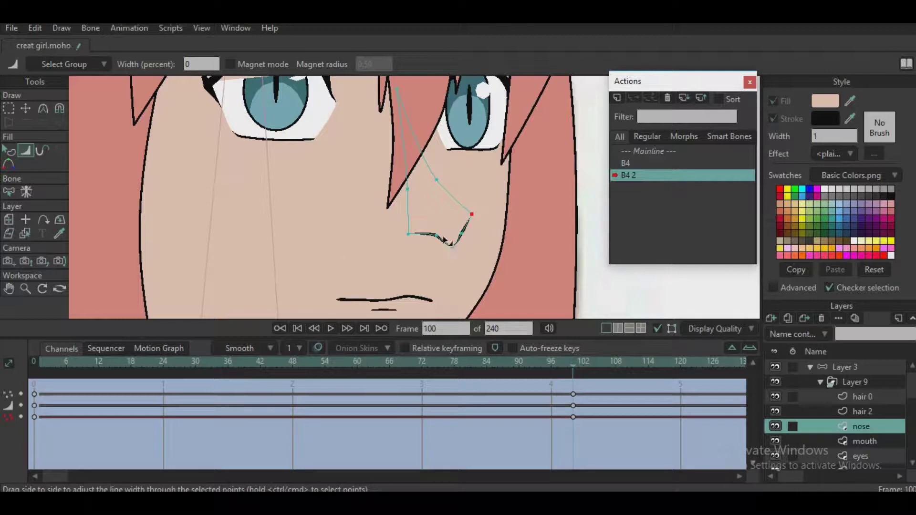
left_click_drag(461, 234, 464, 218)
left_click(206, 65)
left_click(436, 180)
left_click(198, 64)
type("130")
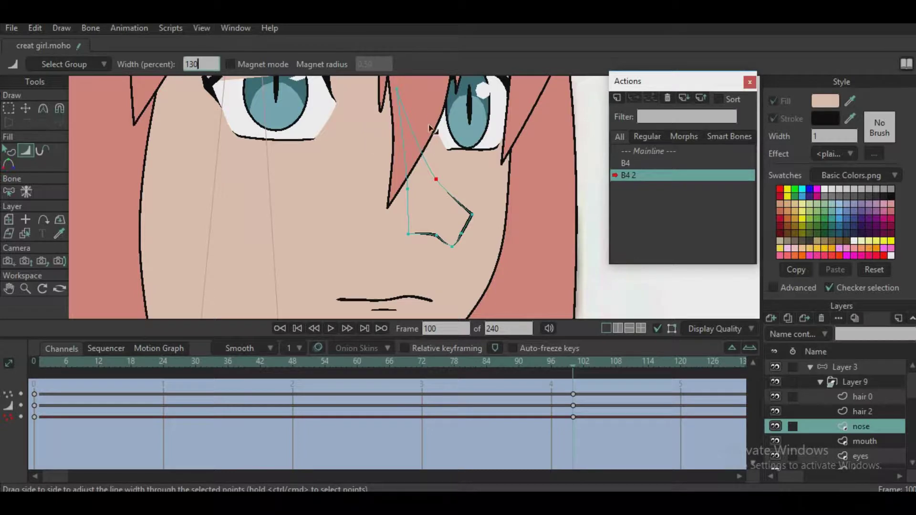
left_click(398, 91)
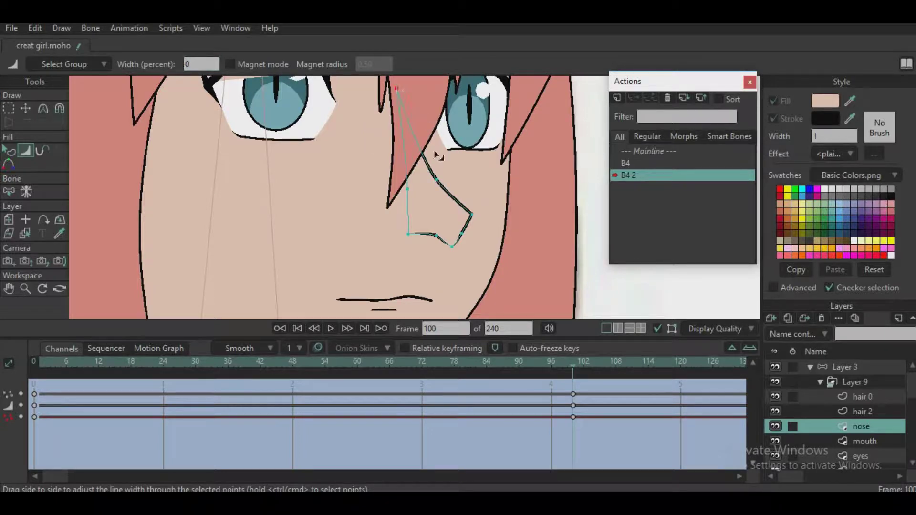
- Review the nose outline by scrubbing the B4 2 head turn and comparing it with the reference drawing under Layer 9
scroll(439, 159, "down", 2)
scroll(442, 165, "up", 2)
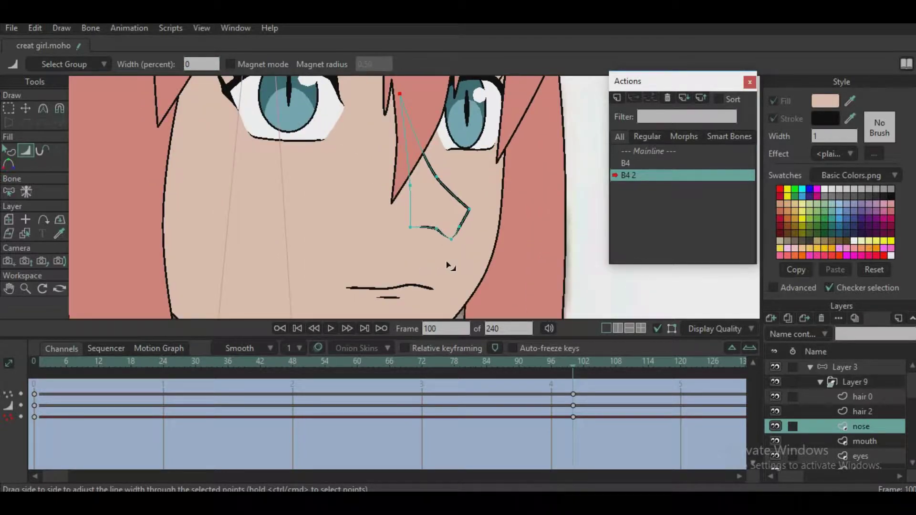
scroll(432, 255, "up", 2)
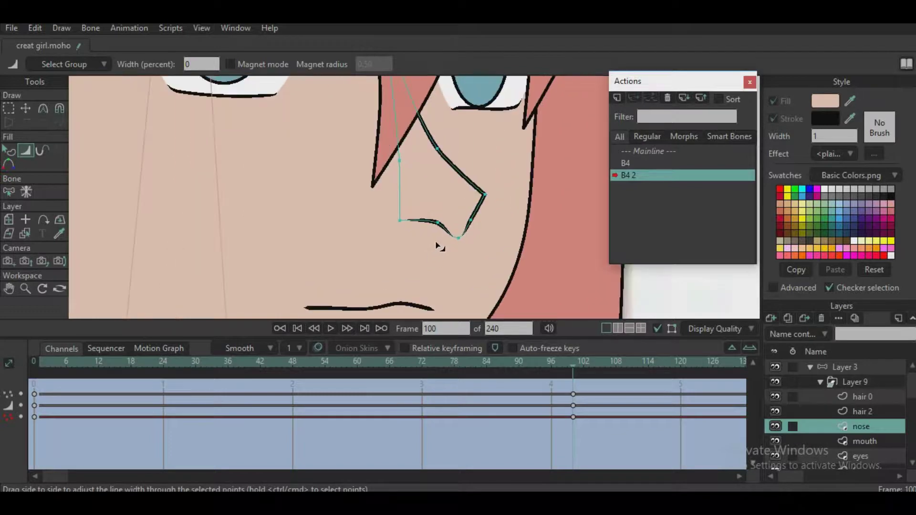
scroll(440, 245, "down", 1)
left_click_drag(571, 364, 432, 367)
left_click_drag(482, 389, 570, 388)
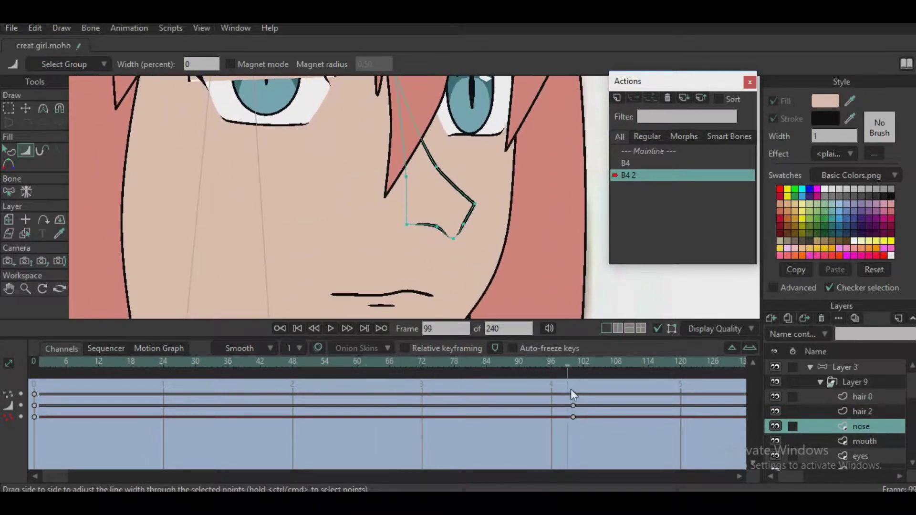
scroll(501, 224, "down", 3)
scroll(501, 224, "up", 1)
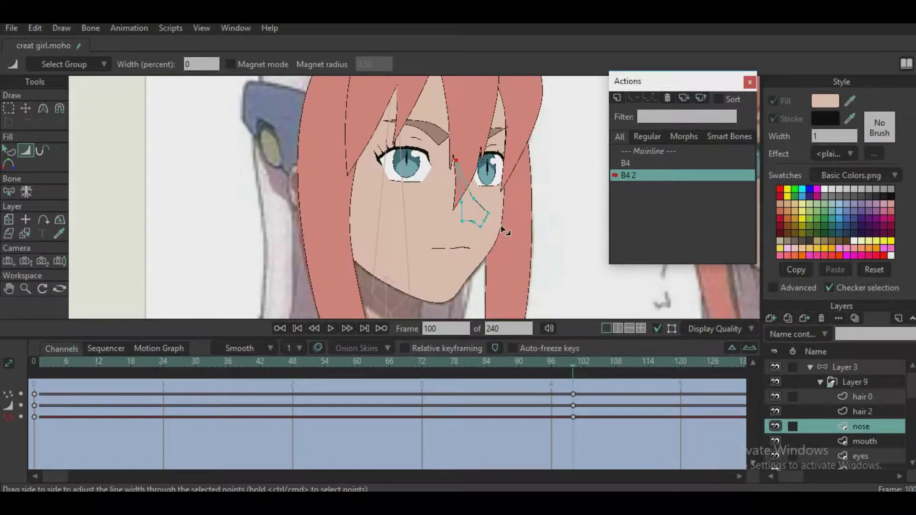
left_click(775, 381)
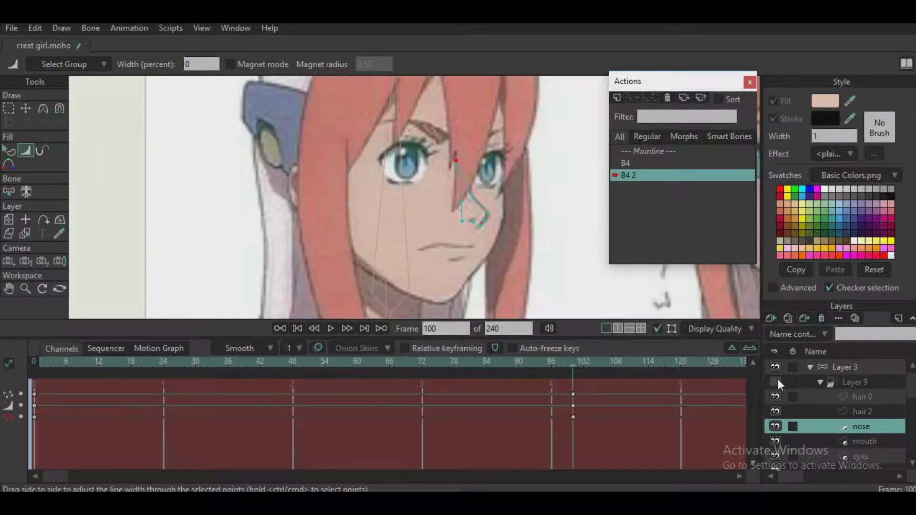
left_click(775, 381)
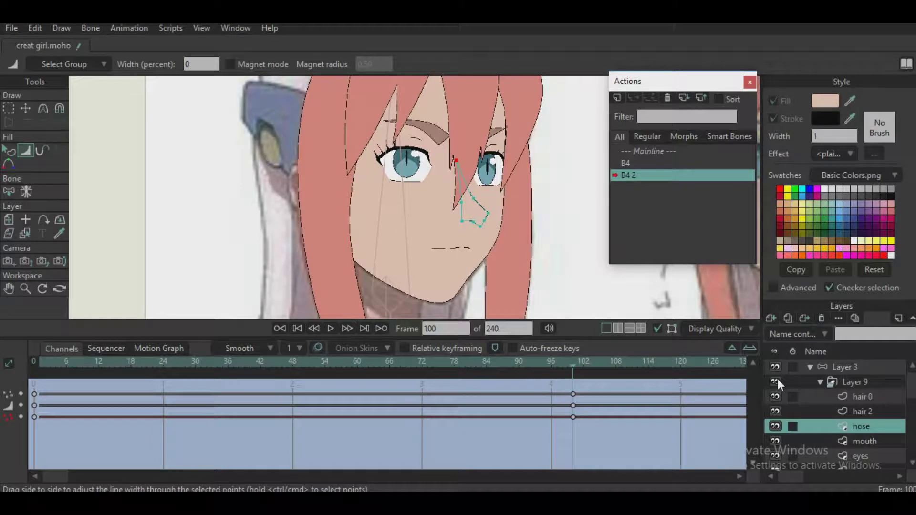
left_click_drag(574, 368, 30, 388)
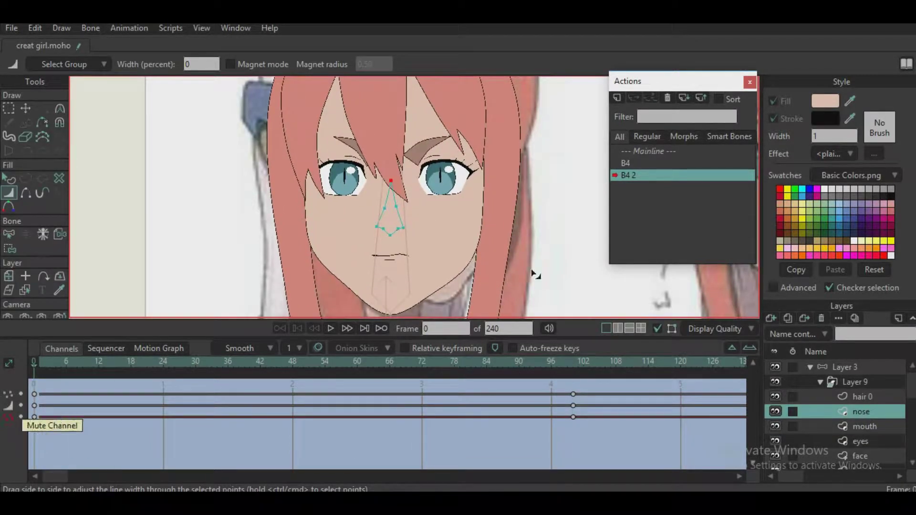
- In action B4 at frame 100, set the line width of the nose tip and upper bridge points to 130 percent
left_click(634, 163)
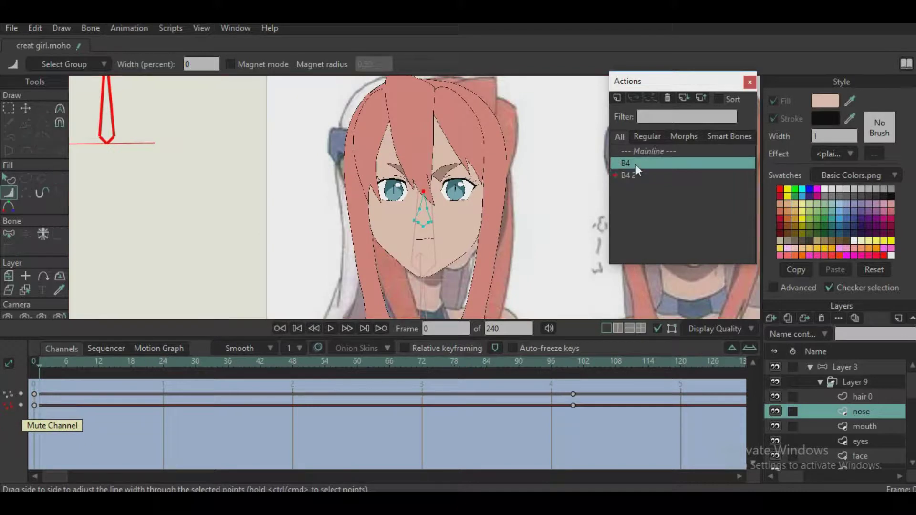
left_click(573, 366)
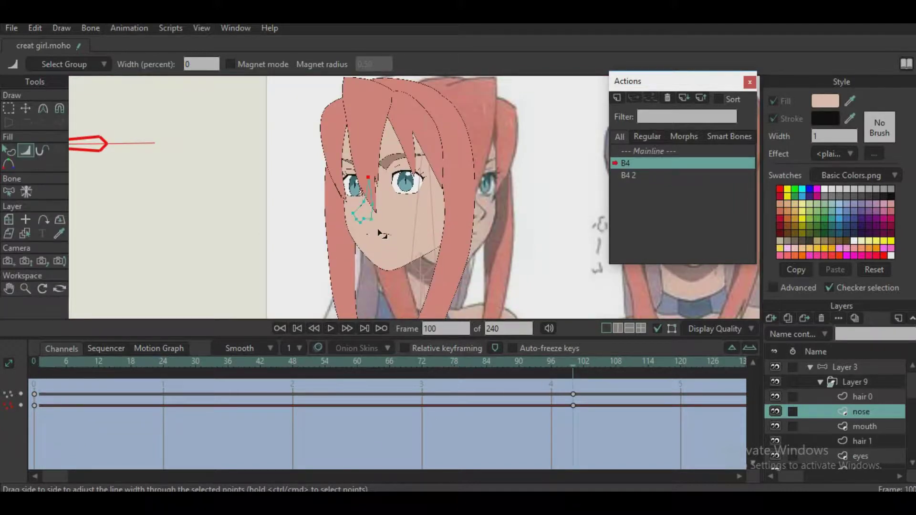
scroll(374, 219, "up", 6)
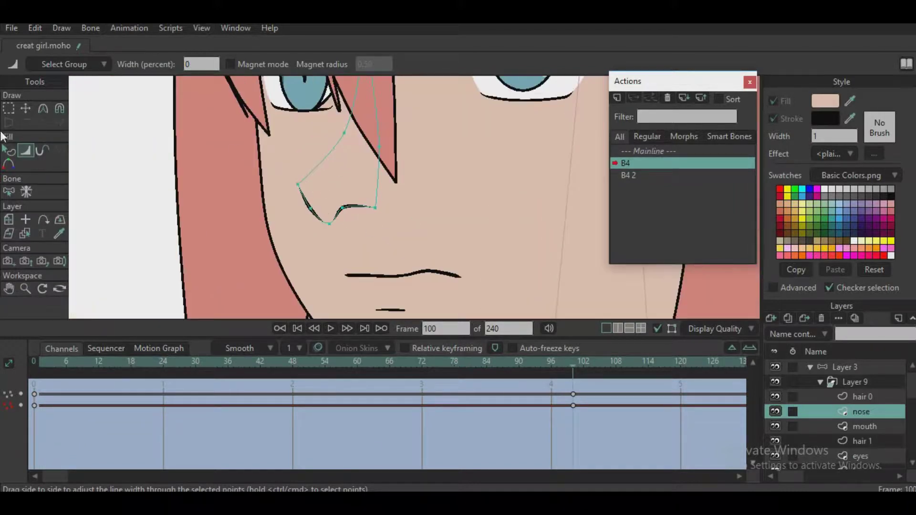
left_click(9, 109)
mouse_move(281, 168)
left_mouse_down()
mouse_move(354, 173)
mouse_move(366, 138)
mouse_move(347, 123)
mouse_move(291, 137)
mouse_move(279, 169)
left_mouse_up()
left_click(25, 150)
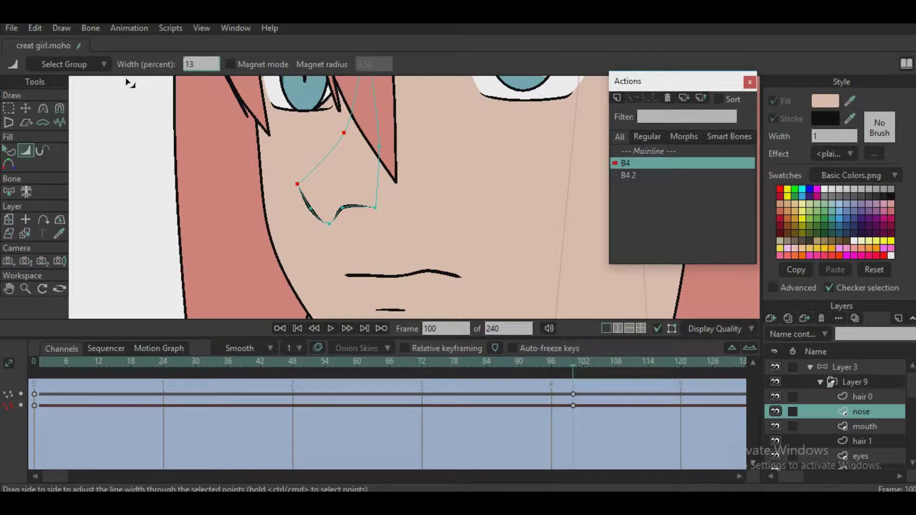
type("0")
key("Return")
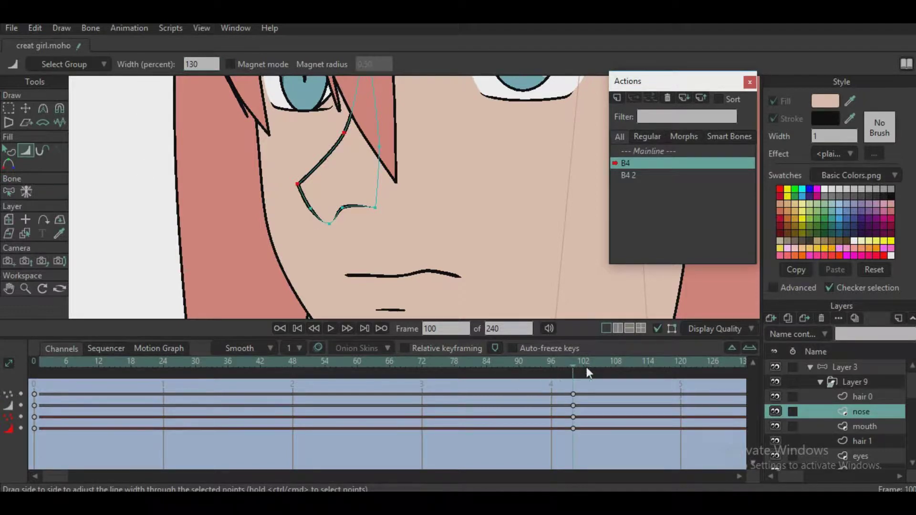
- Preview the B4 head turn between frames 0 and 100, and reactivate action B4 2 at frame 100
left_click_drag(586, 367, 4, 387)
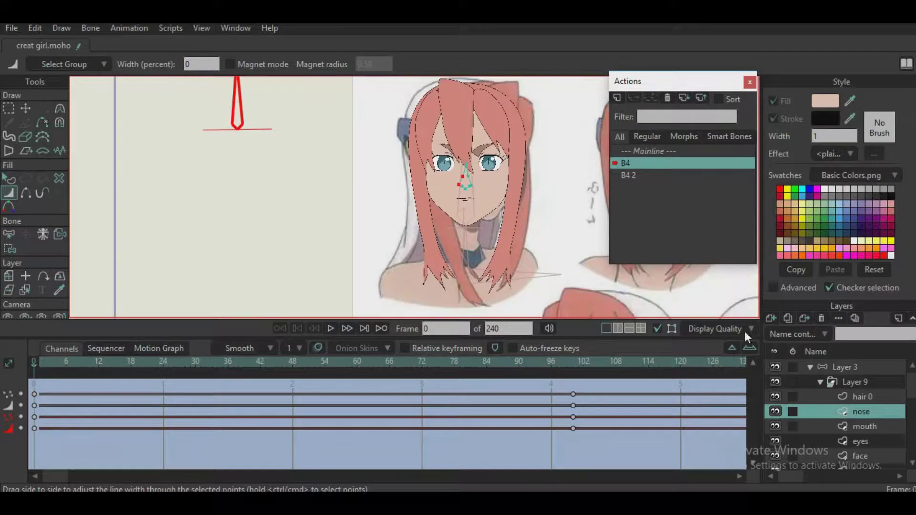
left_click(572, 362)
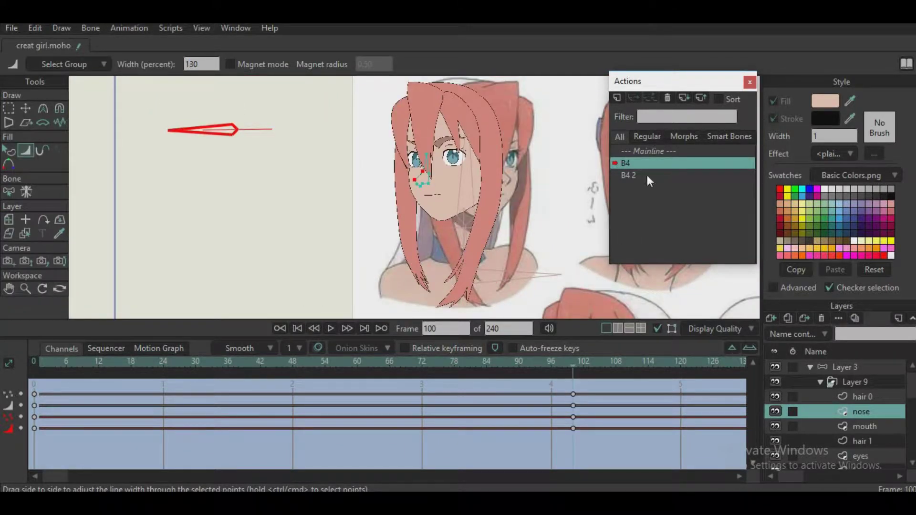
double_click(648, 177)
left_click(572, 364)
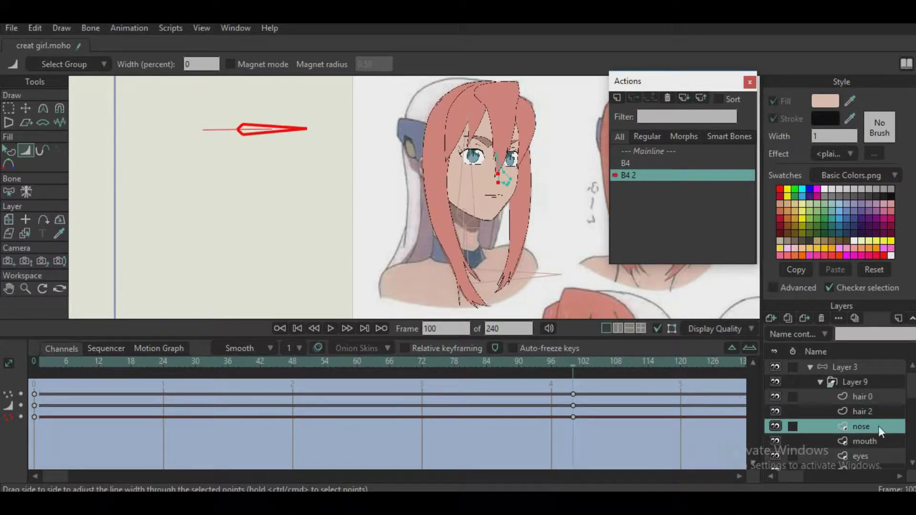
- Collapse and hide the Layer 9 group, and select the neck's Layer 3 with its artwork hidden to expose the reference
left_click(818, 382)
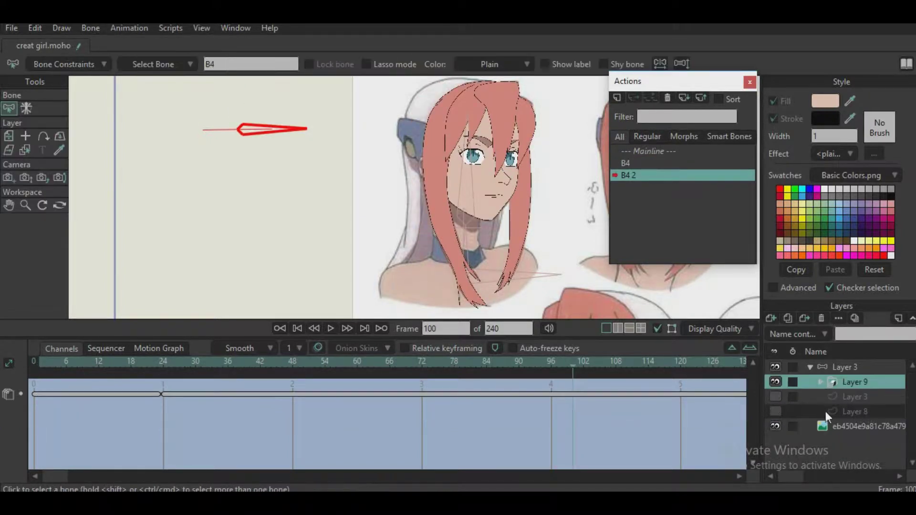
left_click(781, 382)
left_click(777, 396)
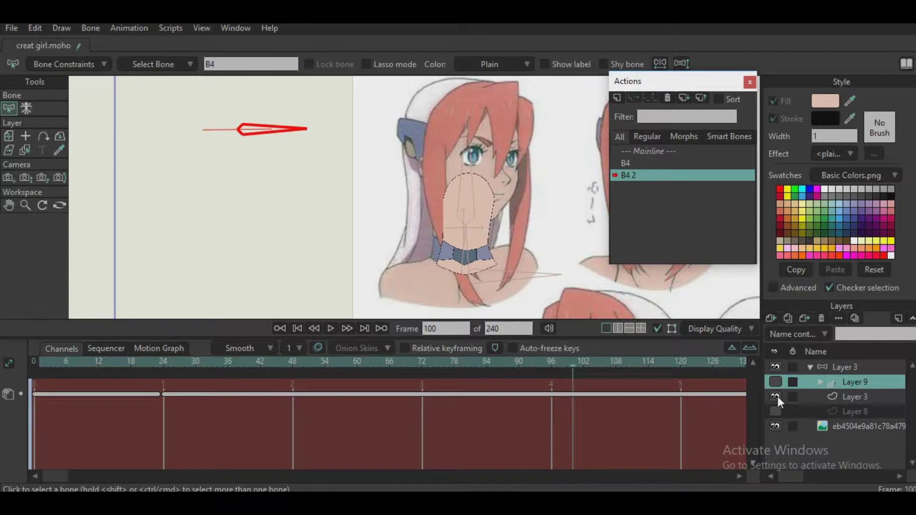
left_click(811, 396)
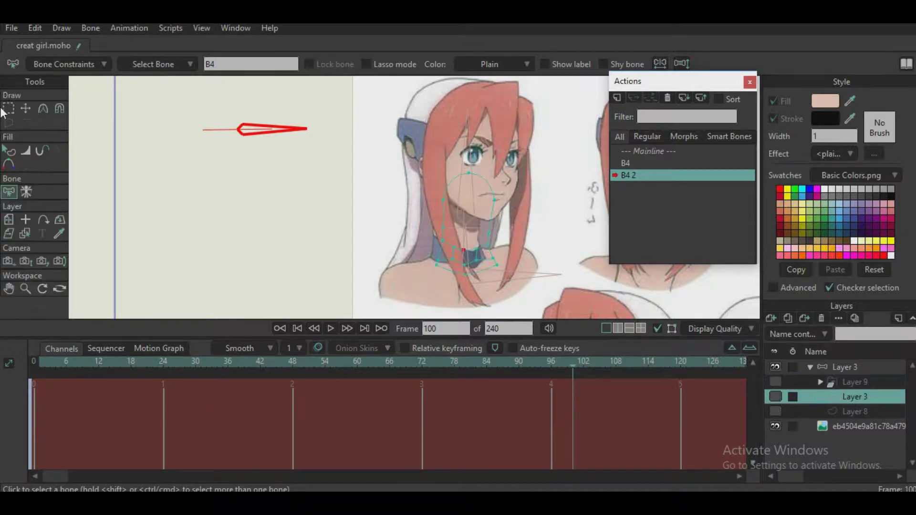
- Select the points of the collar's central panel and move them together toward the turned collar in the reference
left_click(9, 108)
scroll(510, 184, "up", 6)
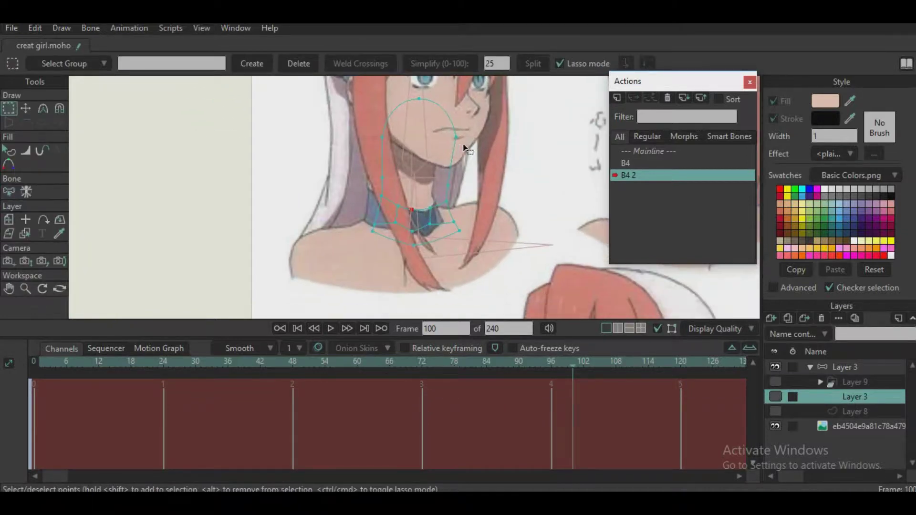
scroll(506, 143, "up", 4)
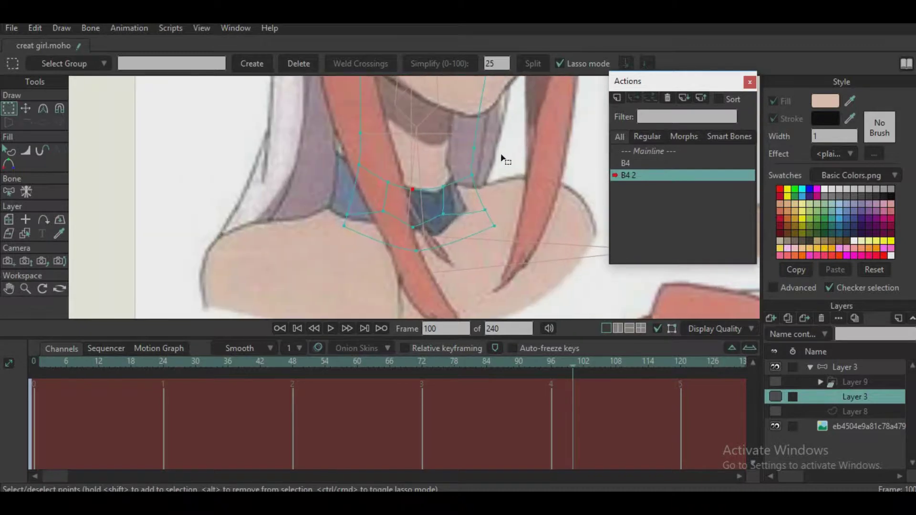
mouse_move(390, 173)
left_mouse_down()
mouse_move(476, 245)
mouse_move(440, 173)
mouse_move(377, 177)
left_mouse_up()
left_click(25, 109)
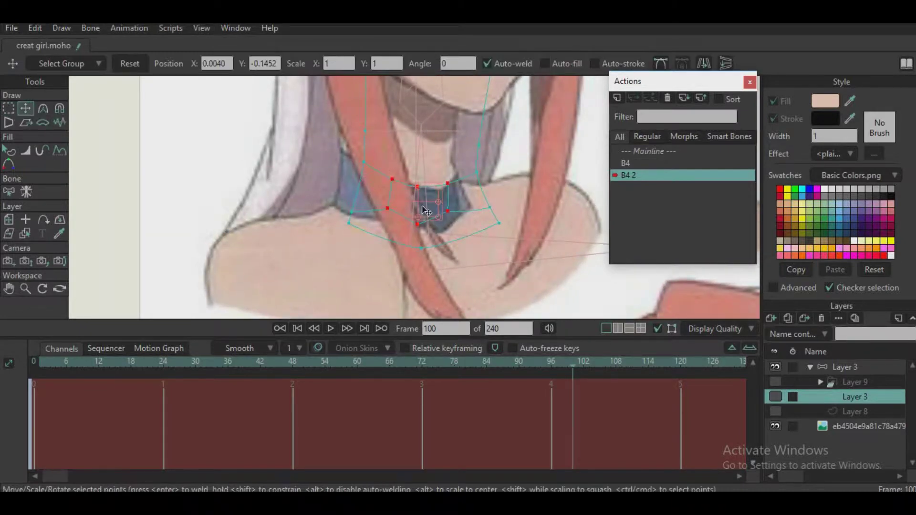
left_click_drag(426, 210, 440, 237)
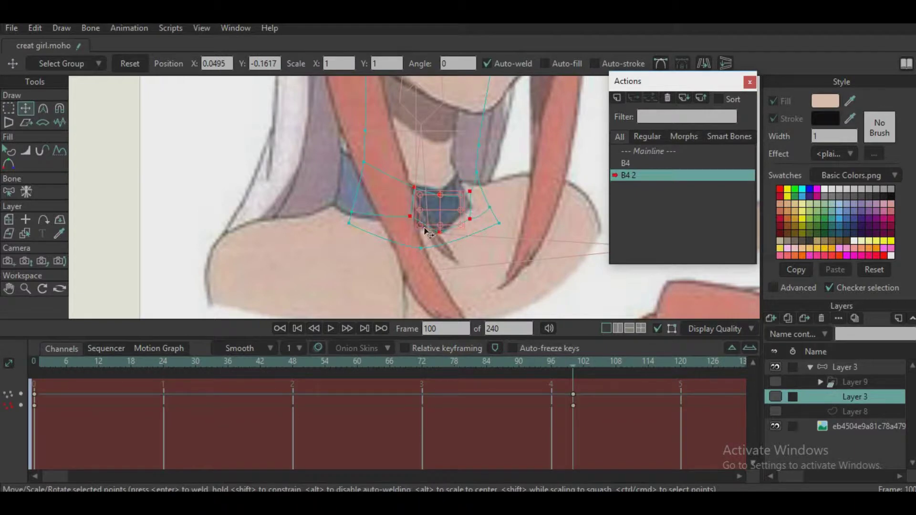
- Move the corner points of the collar's central panel onto the matching corners of the turned collar in the reference
left_click(440, 194)
left_click_drag(440, 194, 452, 180)
left_click_drag(471, 220, 414, 224)
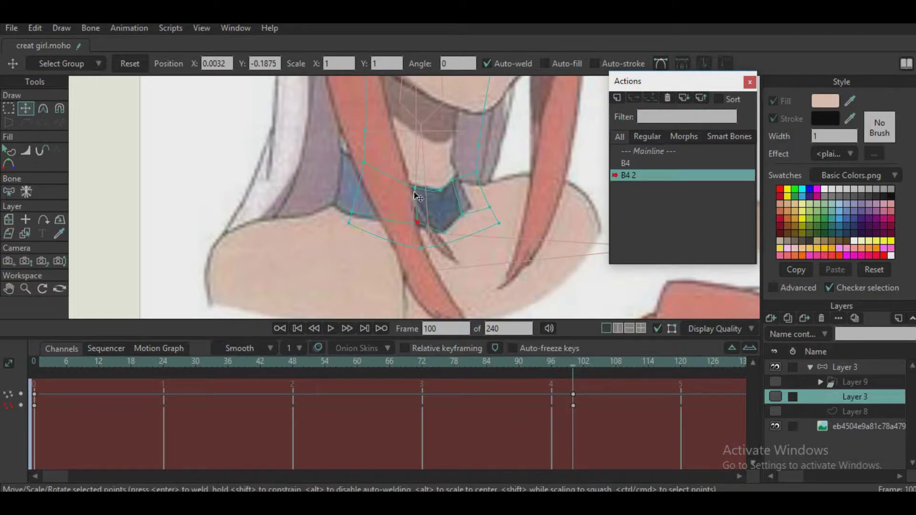
left_click_drag(415, 190, 406, 185)
left_click_drag(417, 222, 415, 224)
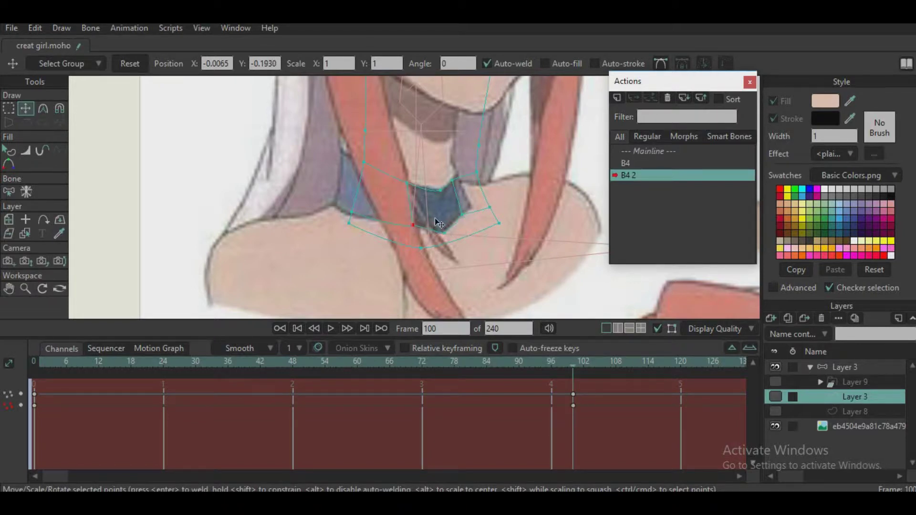
- Shift the far-side points of the collar and neck inward to follow the neck edge in the reference
left_click_drag(478, 175, 460, 174)
left_click_drag(492, 210, 475, 209)
left_click_drag(481, 182, 502, 232)
left_click_drag(502, 200, 479, 208)
left_click_drag(504, 176, 499, 250)
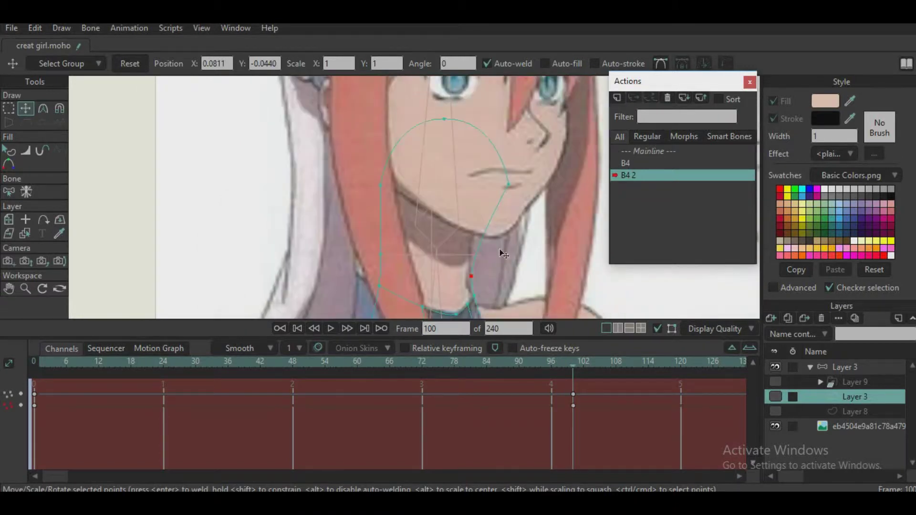
left_click_drag(511, 191, 480, 193)
- Move the near-side collar and neck points outward to the reference collar, and reposition the neck shape's hidden upper points
left_click_drag(430, 233, 477, 149)
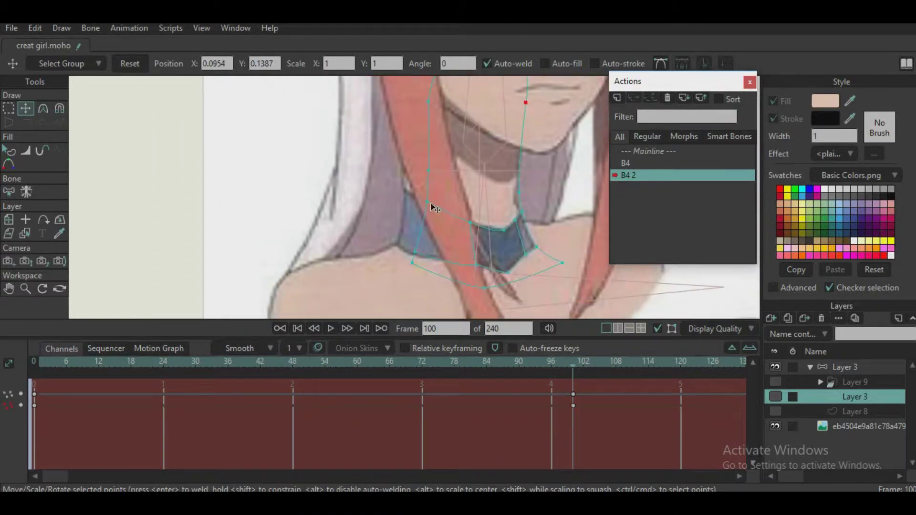
left_click_drag(432, 204, 389, 259)
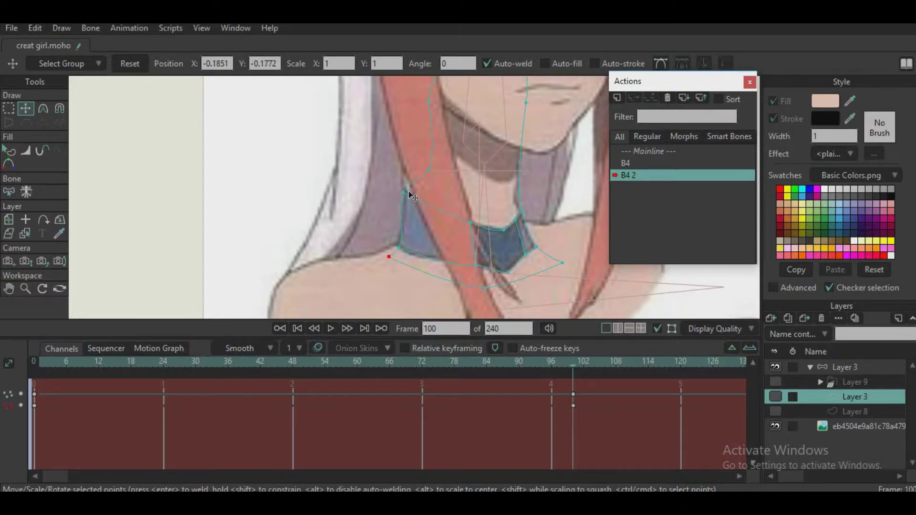
left_click_drag(428, 172, 400, 168)
left_click_drag(425, 118, 459, 196)
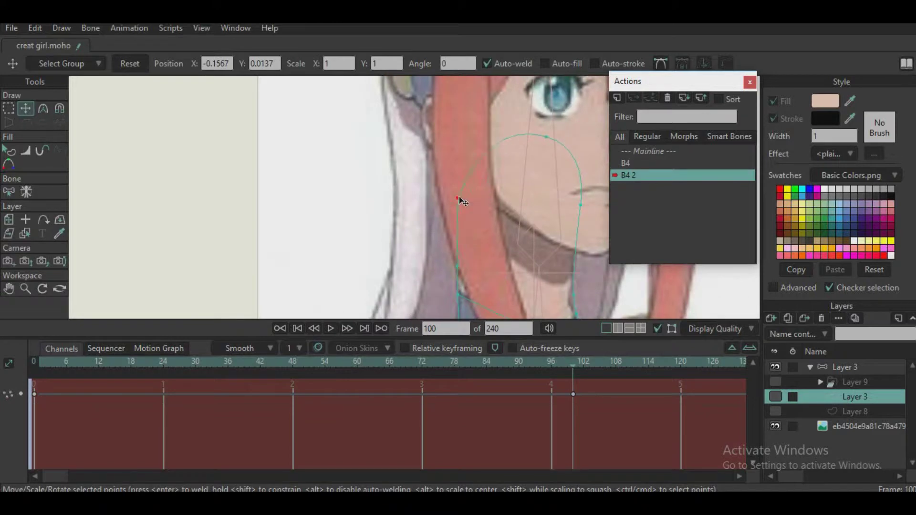
left_click_drag(539, 156, 510, 166)
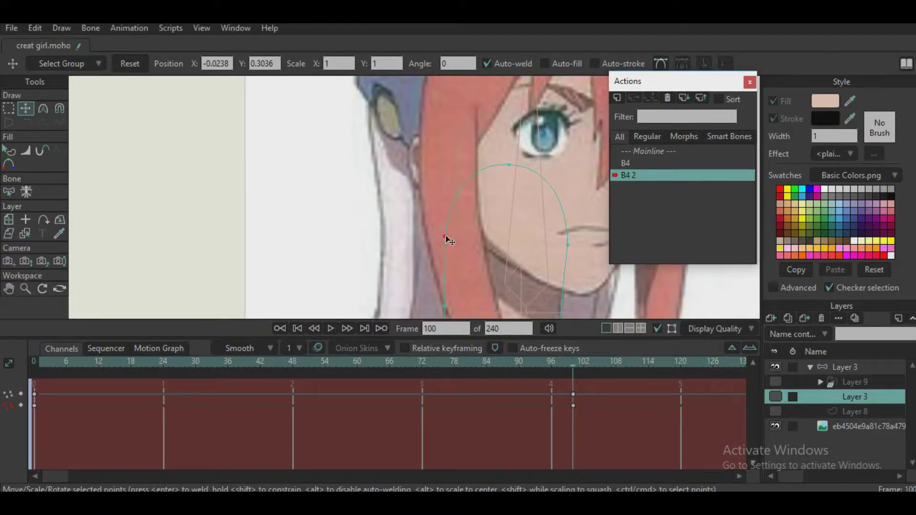
- Fine-tune the collar's near lower corner, the neck base corner beside it and the collar's upper centre point against the reference
left_click_drag(467, 235, 470, 144)
scroll(472, 145, "down", 5)
left_click_drag(509, 194, 489, 150)
scroll(489, 175, "up", 6)
left_click_drag(514, 241, 475, 214)
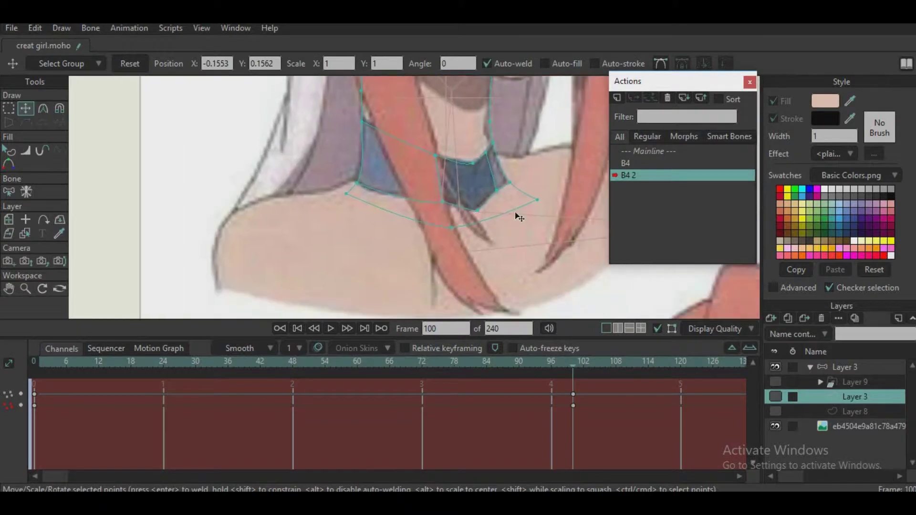
left_click(356, 182)
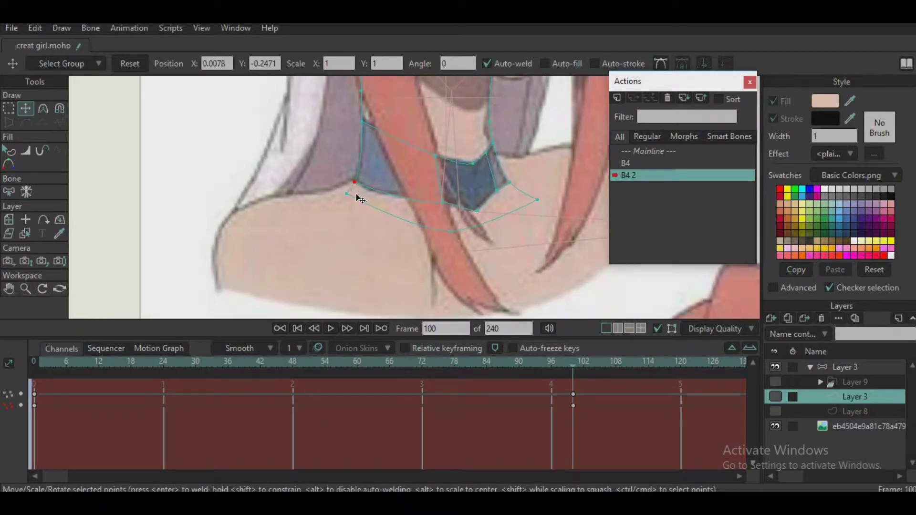
left_click(346, 194)
left_click(472, 161)
- Adjust the curvature at the lower near corner of the collar's central panel to follow the reference edge
left_click(45, 108)
scroll(401, 214, "up", 2)
left_click_drag(420, 195, 457, 201)
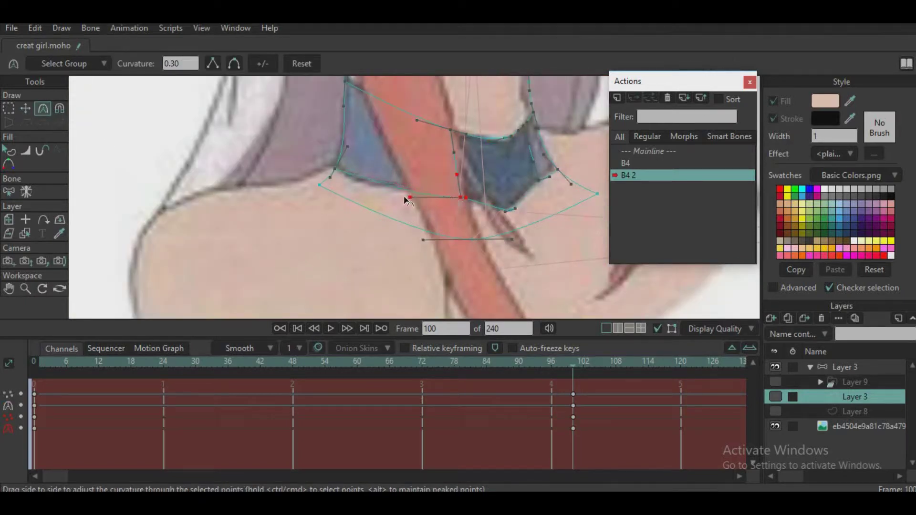
scroll(409, 194, "down", 3)
scroll(436, 225, "down", 3)
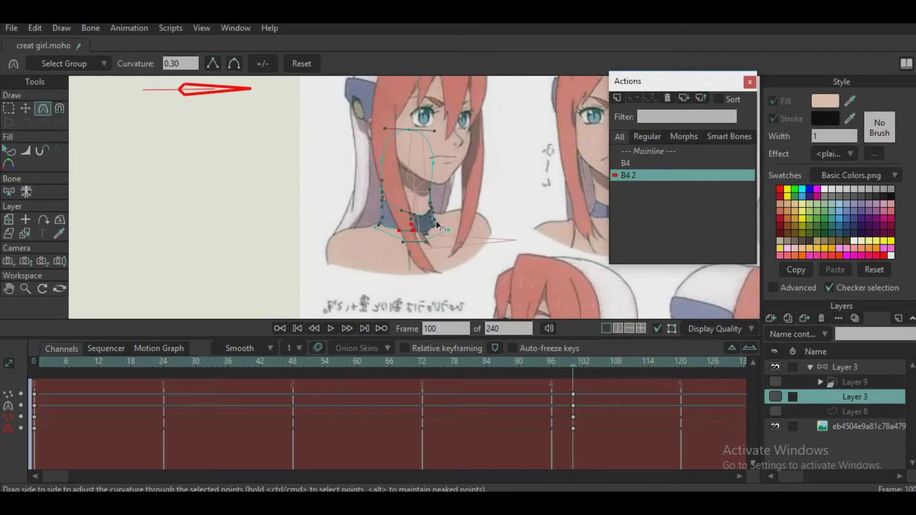
- Select Layer 8 and move the back hair's near-side edge and lower tip points onto the white outline in the reference
left_click(852, 412)
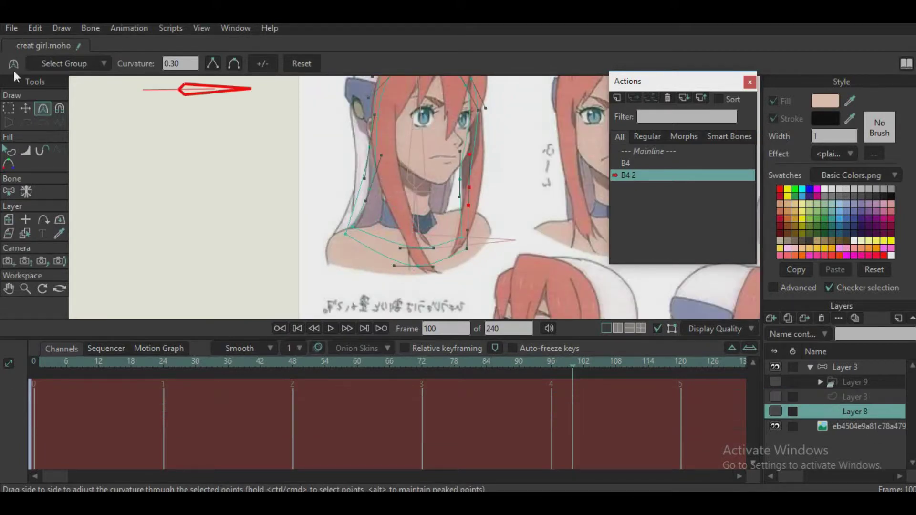
left_click(26, 108)
scroll(333, 168, "up", 3)
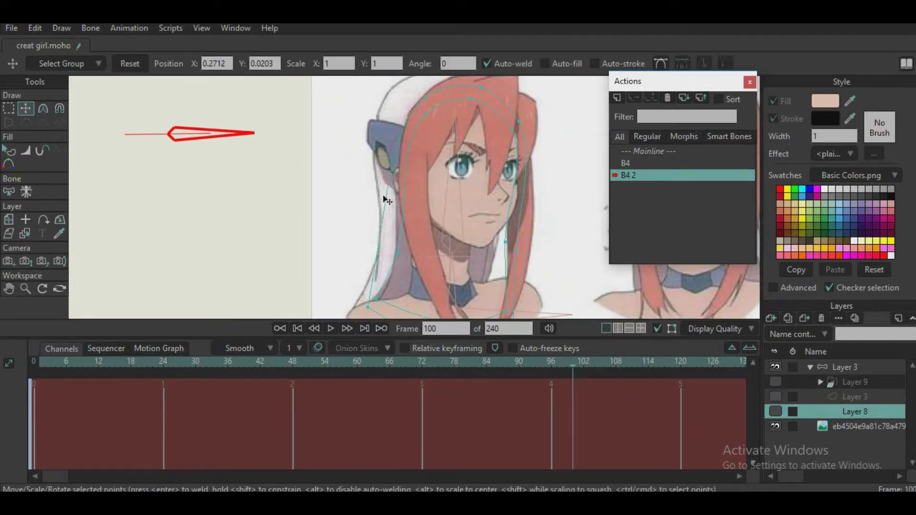
left_click(379, 200)
left_click_drag(376, 205, 384, 138)
left_click_drag(376, 241, 364, 244)
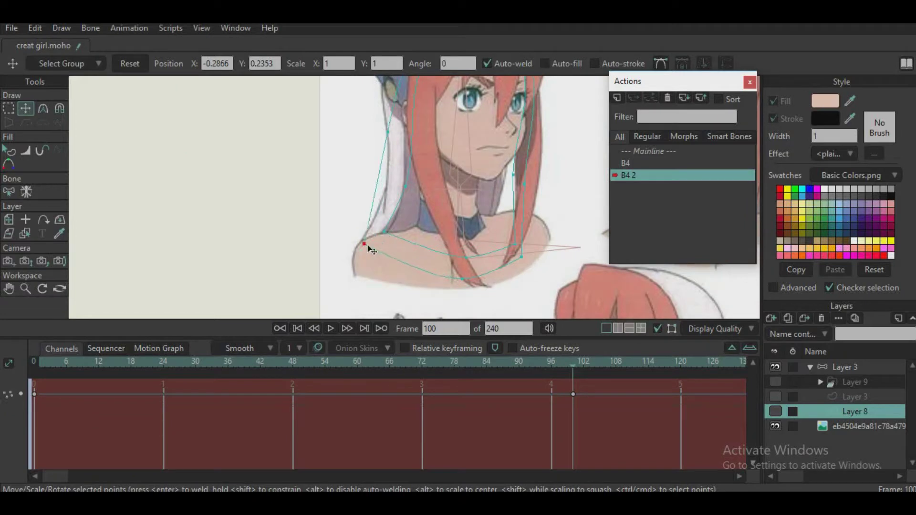
- Move the crown points of the back hair's outer outline to follow the white top of the reference head
left_click_drag(388, 129, 406, 254)
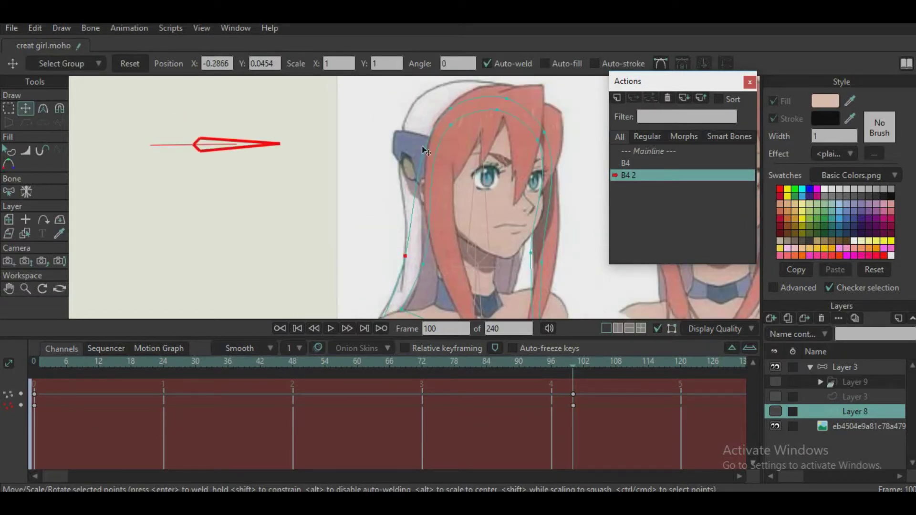
left_click_drag(441, 115, 413, 104)
left_click_drag(506, 101, 457, 89)
left_click_drag(486, 154, 460, 96)
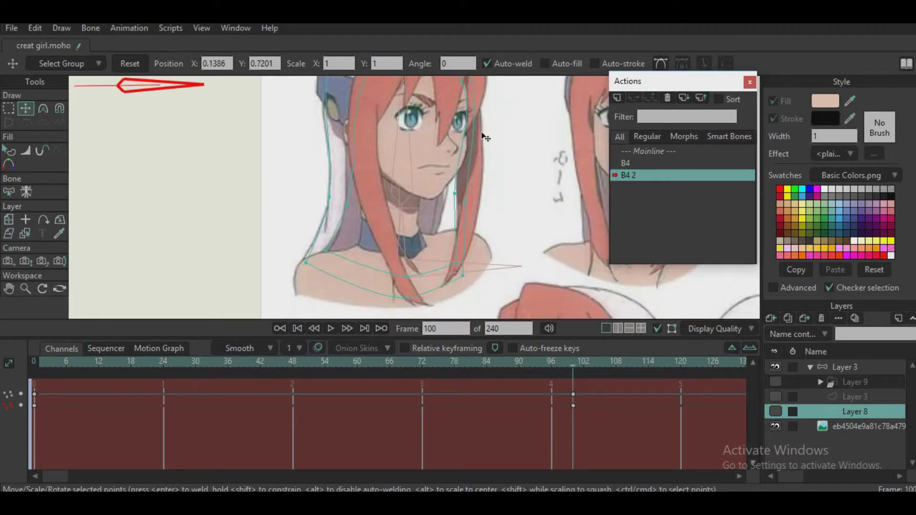
- Pull the far-side points of the back hair inward, from the lower tips up to the crown, behind the turned face
left_click_drag(448, 251, 426, 252)
left_click_drag(448, 188, 432, 190)
mouse_move(431, 260)
left_mouse_down()
mouse_move(423, 259)
mouse_move(437, 272)
left_mouse_up()
left_click_drag(468, 205, 450, 205)
left_click_drag(470, 86, 497, 159)
left_click(487, 145)
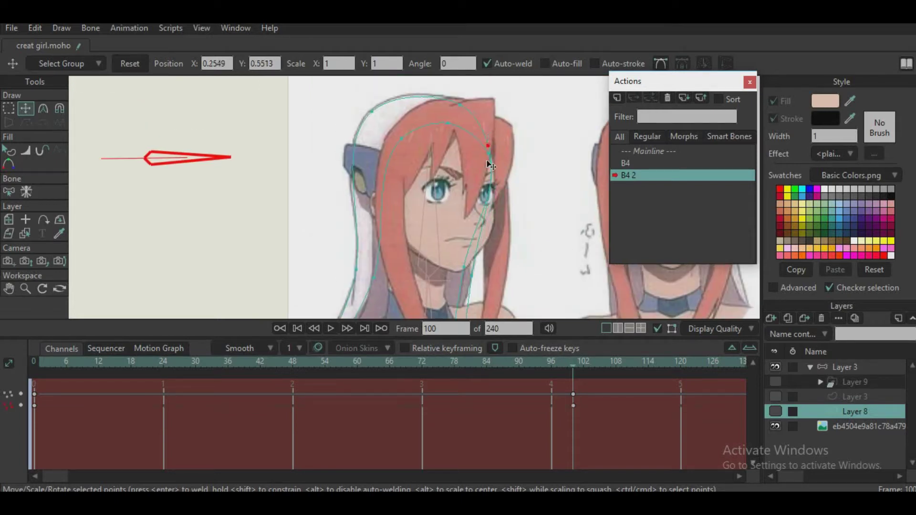
left_click(477, 158)
left_click_drag(487, 148, 487, 147)
- Refine the near-side crown point of the back hair's outer outline and the near-side points of its inner outline
left_click_drag(373, 119, 369, 121)
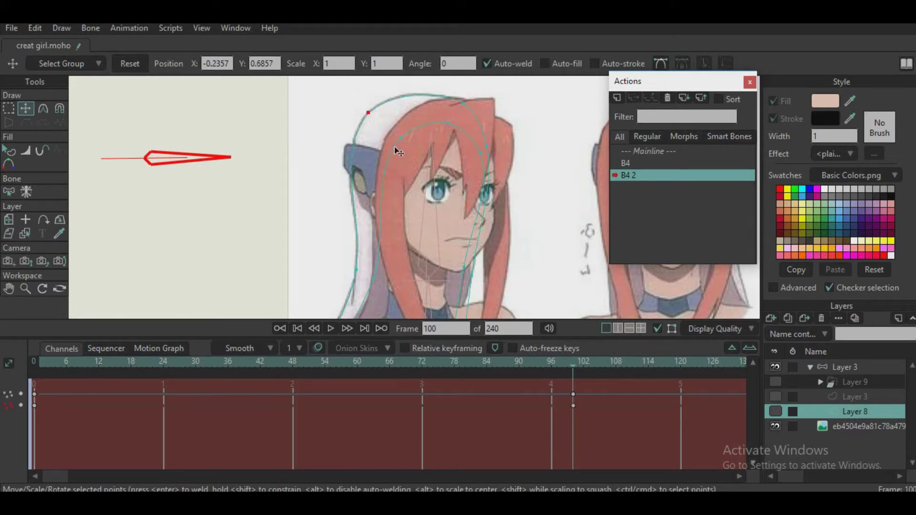
left_click_drag(407, 202, 405, 157)
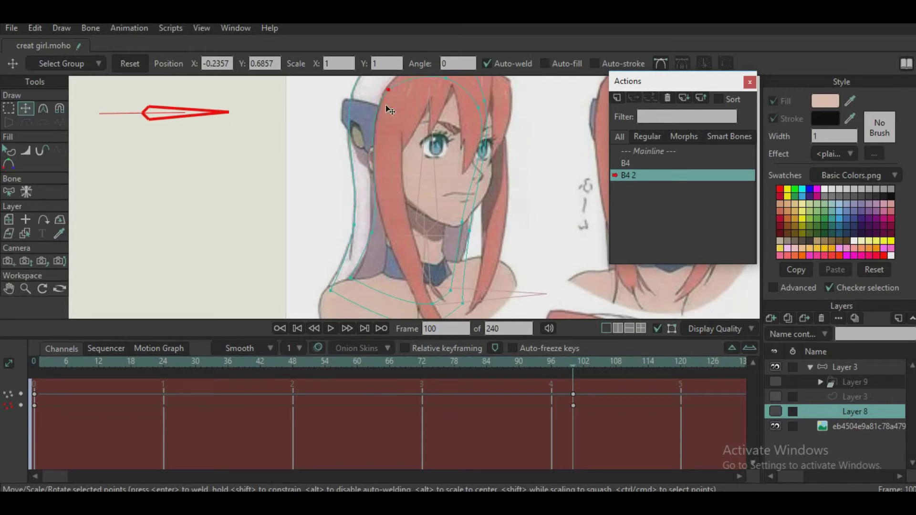
left_click(385, 208)
left_click_drag(382, 215, 381, 216)
left_click(385, 94)
scroll(410, 148, "down", 4)
left_click_drag(415, 183, 426, 151)
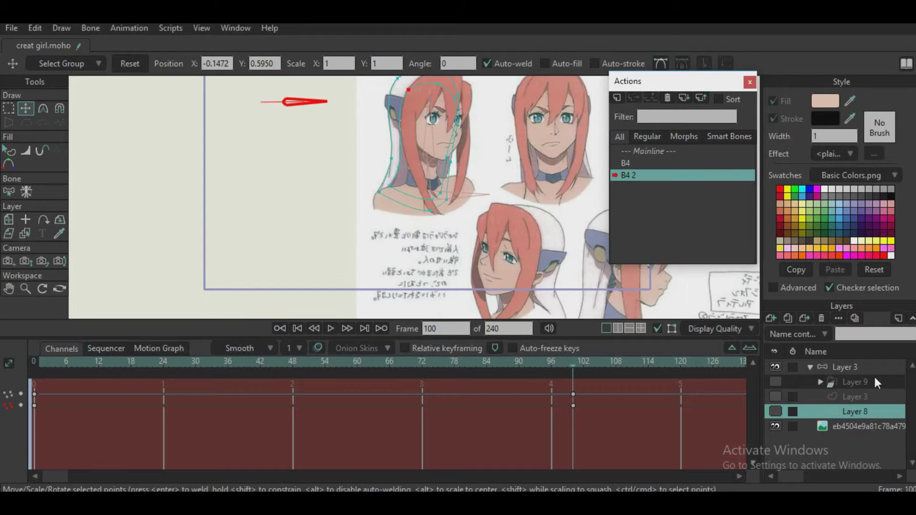
- Make Layer 8, Layer 3 and the Layer 9 group visible again, and return to the Mainline
left_click(780, 411)
left_click(774, 396)
left_click(773, 382)
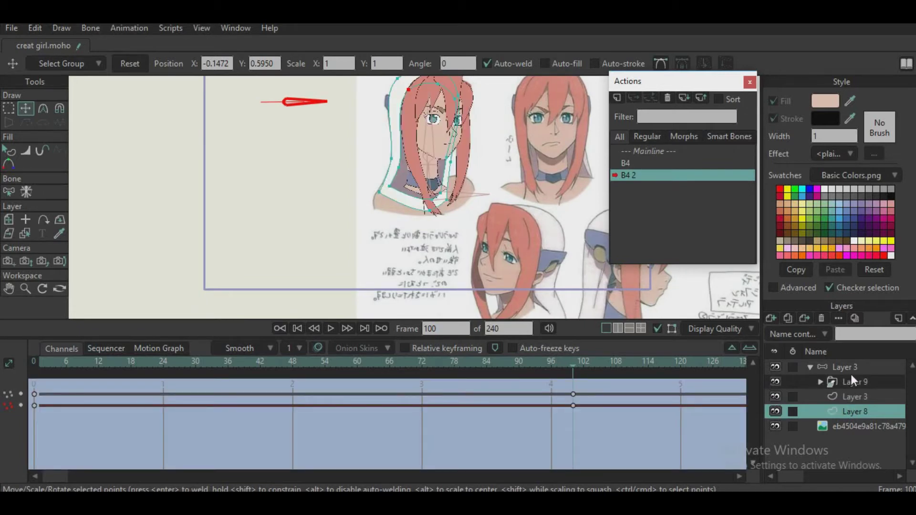
left_click(674, 150)
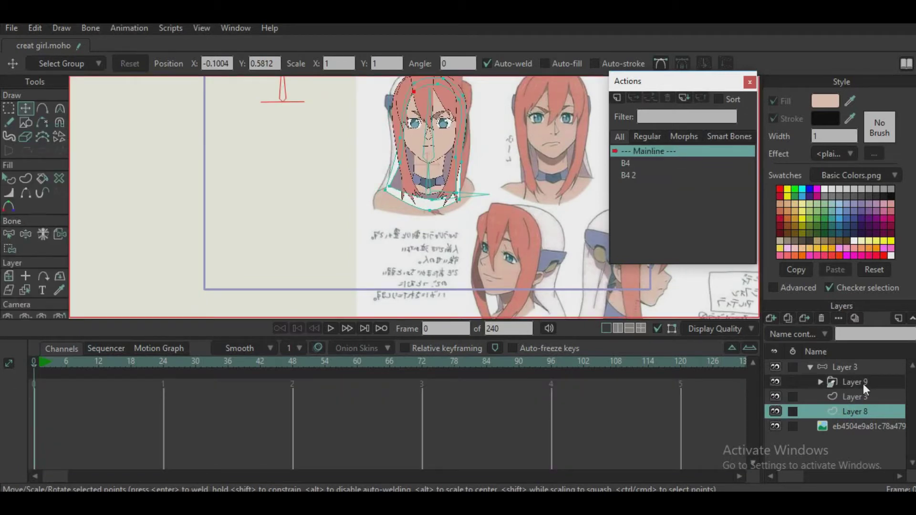
- Select and collapse the Layer 3 bone layer, and hide the reference image
left_click(804, 368)
left_click(809, 367)
left_click(773, 382)
scroll(411, 223, "down", 3)
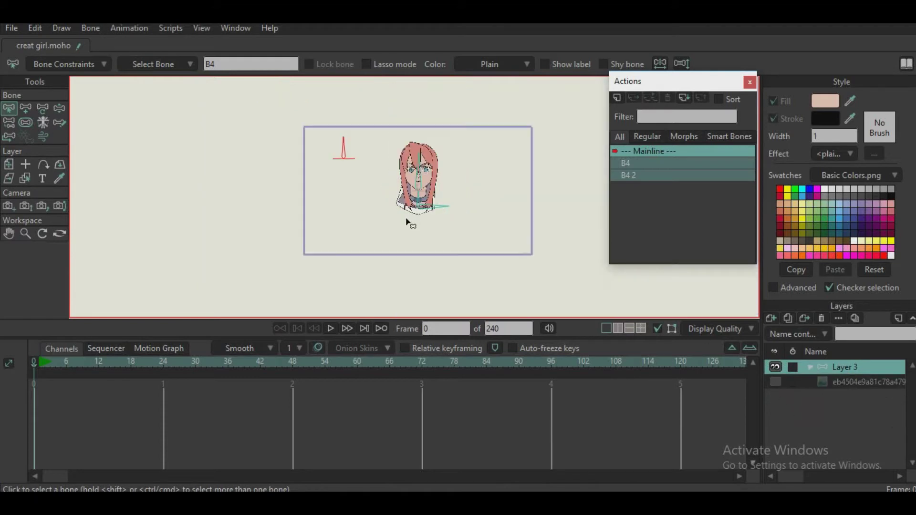
- Swing the B4 control bone with Manipulate Bones to test the girl's head turn
left_click(59, 108)
scroll(357, 181, "up", 5)
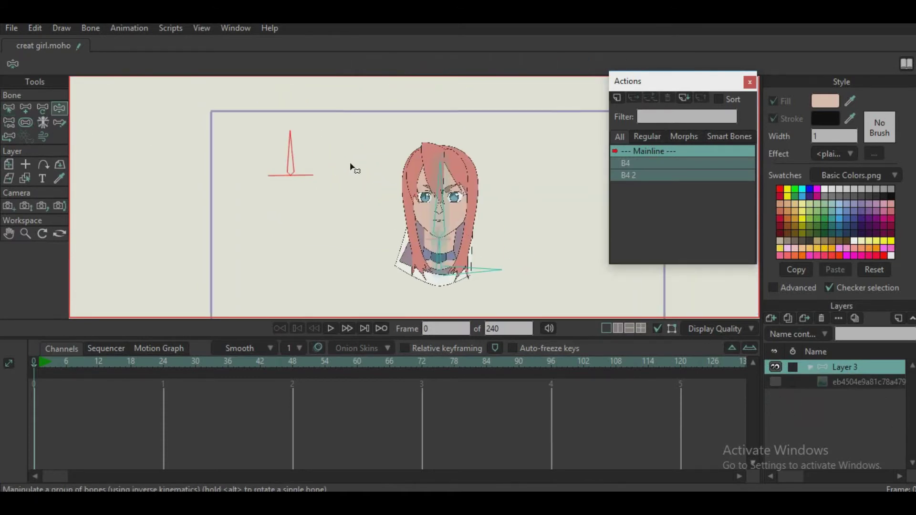
scroll(254, 149, "down", 5)
left_click_drag(204, 120, 180, 174)
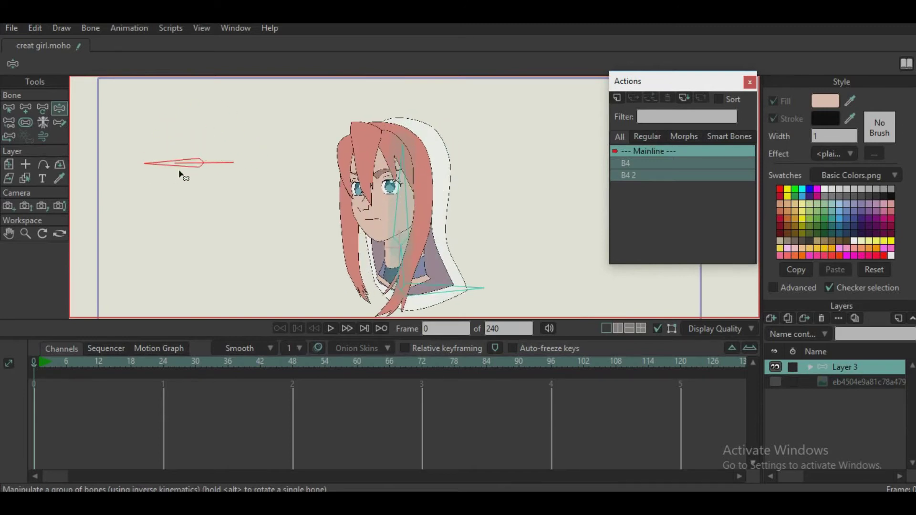
- Tilt the turned head with its own bone, undo that tilt, and swing the B4 control bone back upright
mouse_move(390, 202)
left_mouse_down()
mouse_move(407, 203)
mouse_move(378, 207)
left_mouse_up()
left_click(38, 29)
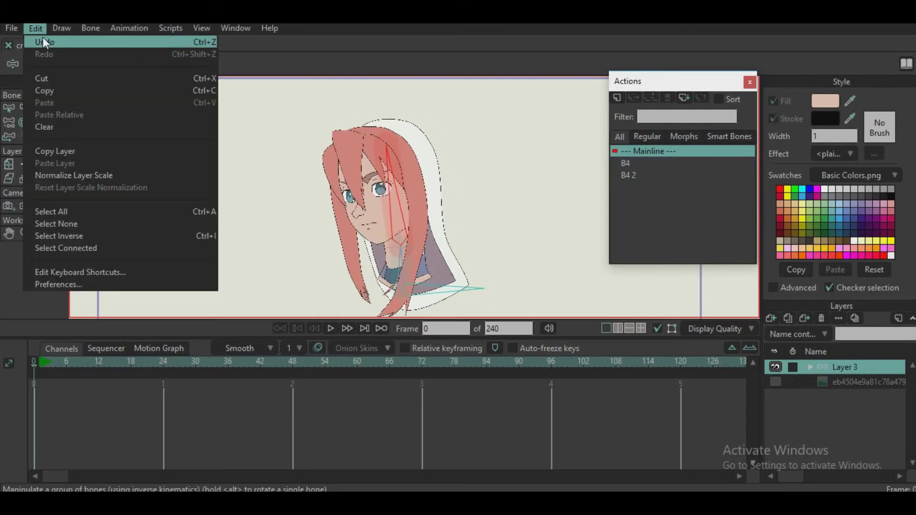
left_click(44, 40)
left_click_drag(179, 165, 200, 143)
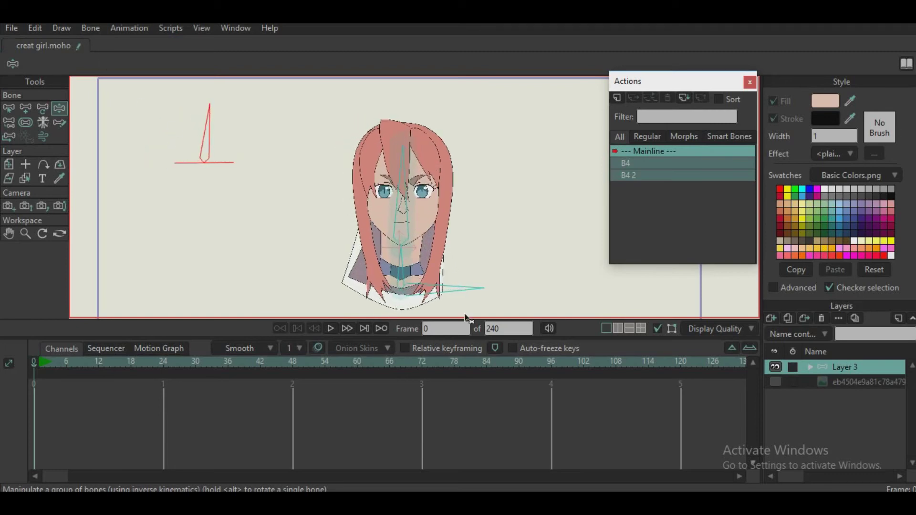
left_click_drag(652, 491, 644, 366)
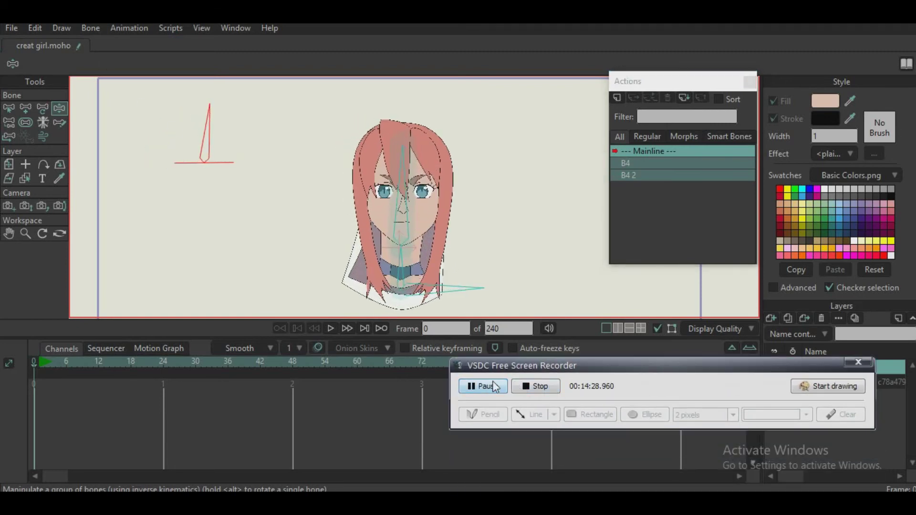